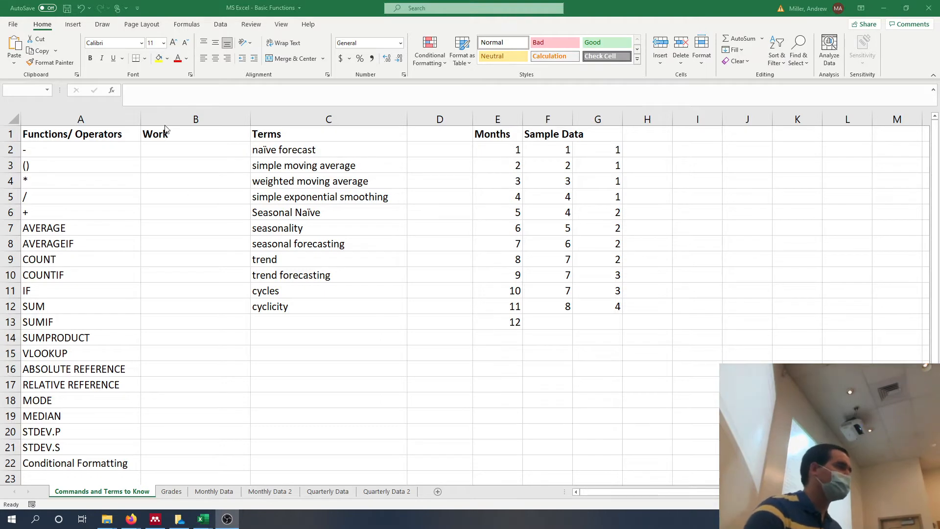
Enter the subtraction formula =37-12 in cell B2, beside the minus operator.
double_click(167, 150)
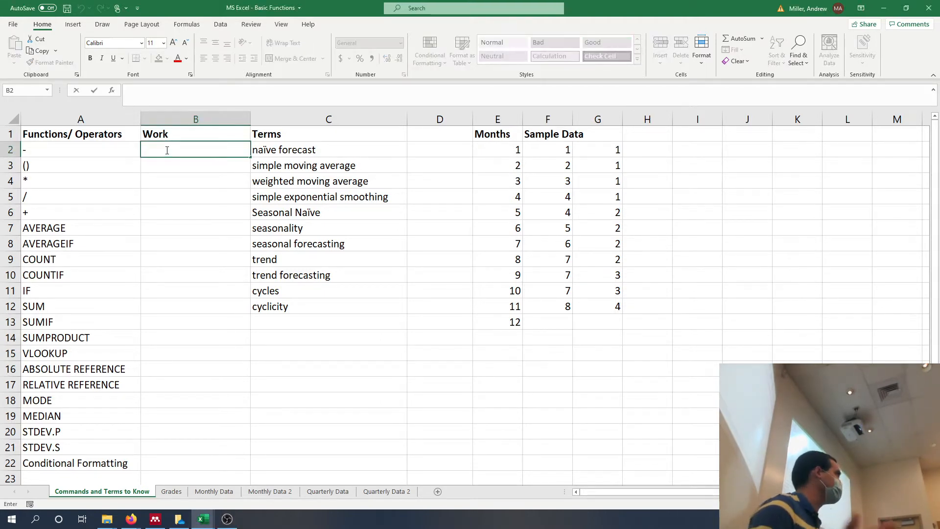
type("=")
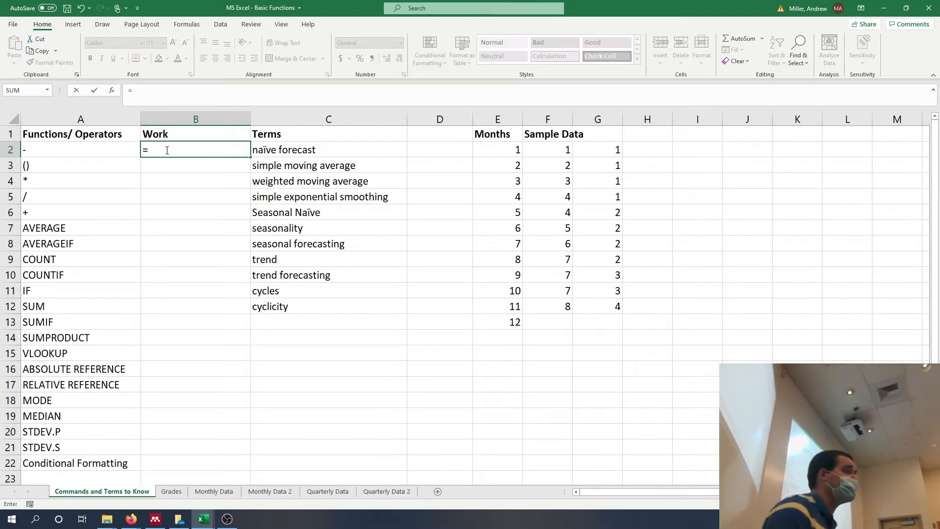
key("BackSpace")
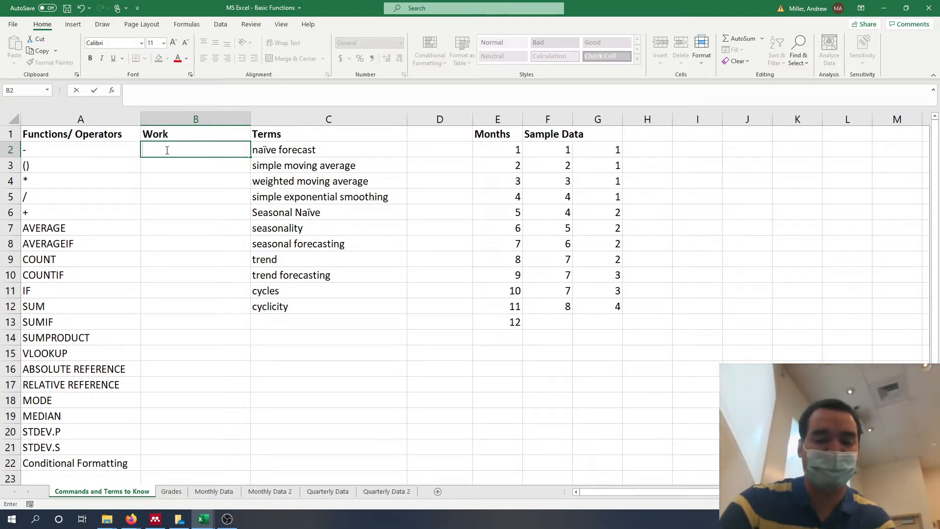
type("+")
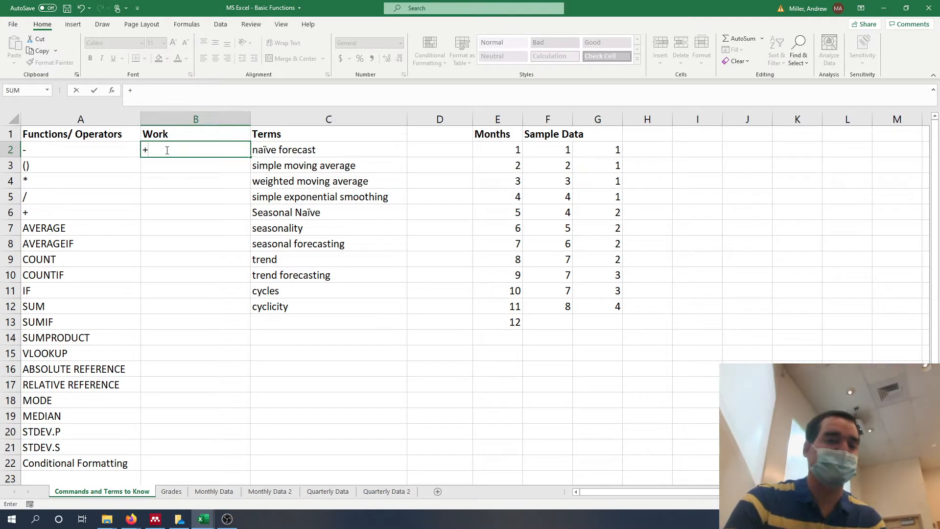
key("BackSpace")
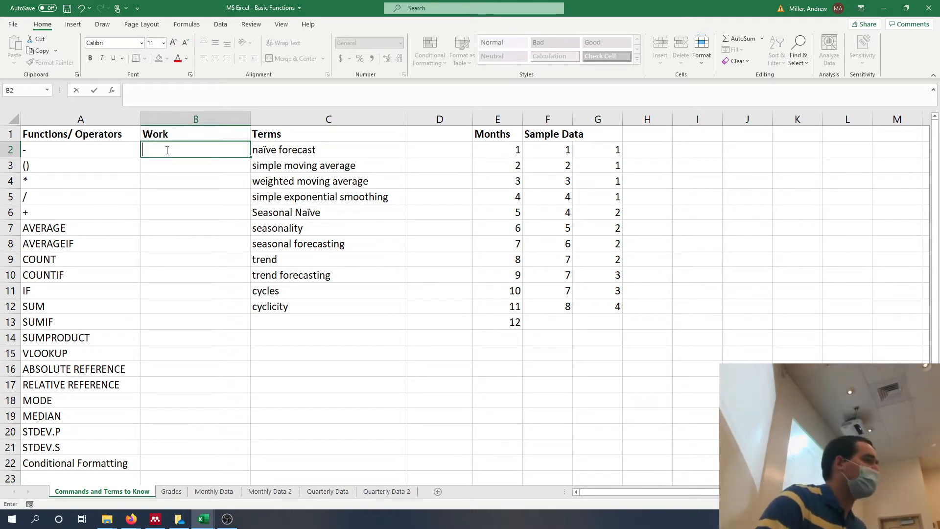
type("=")
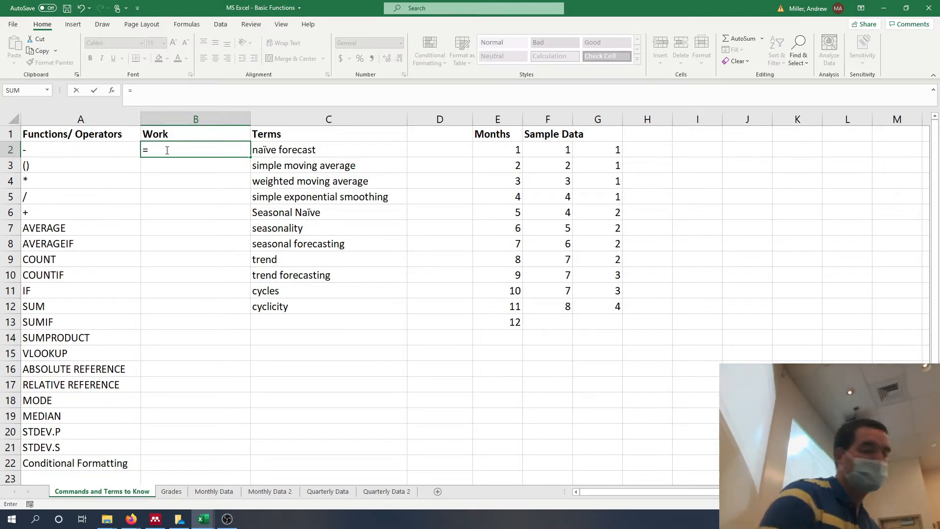
type("37")
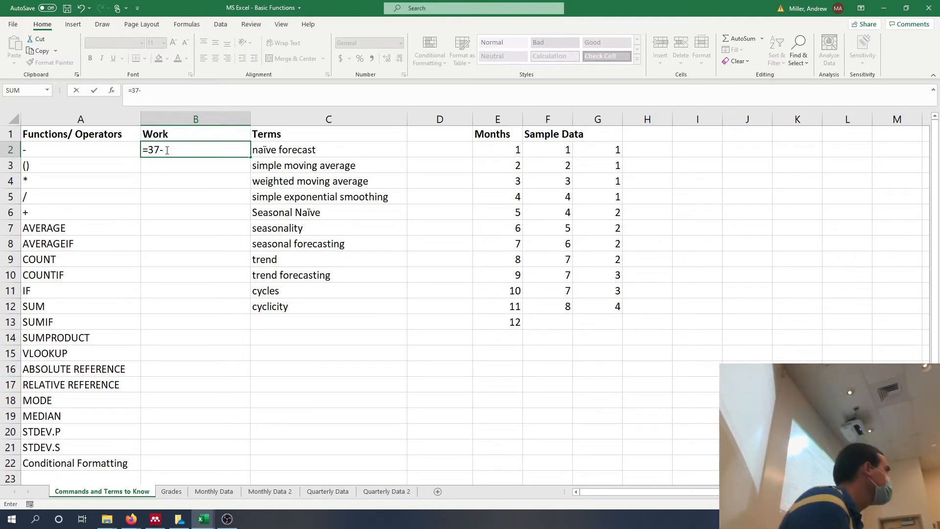
type("-12")
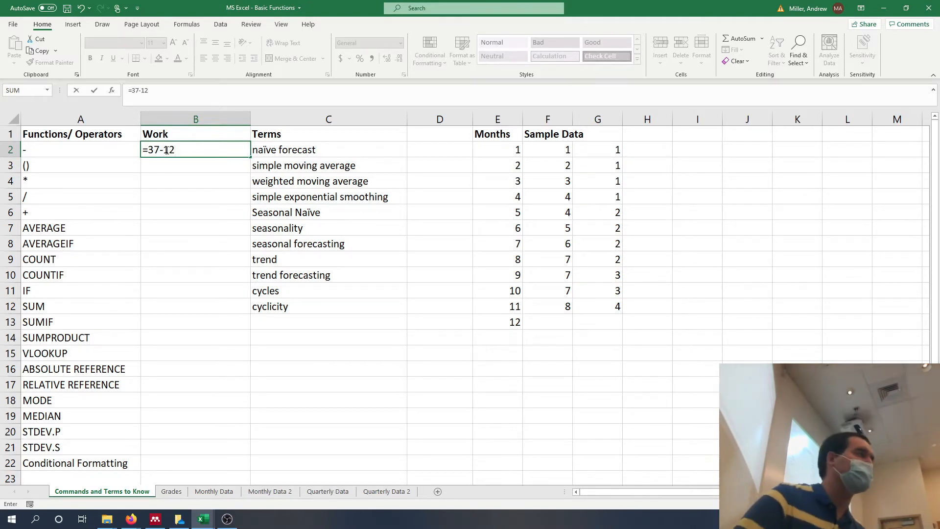
key("Return")
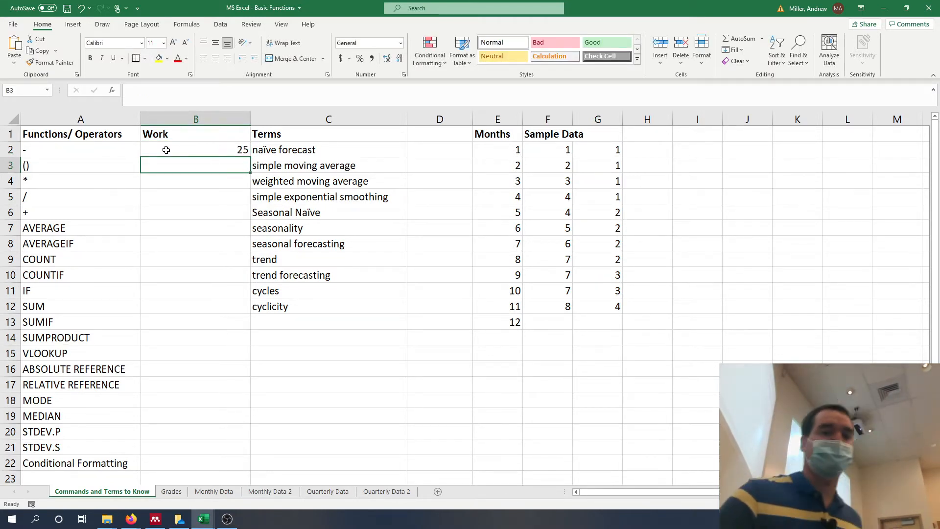
type("=")
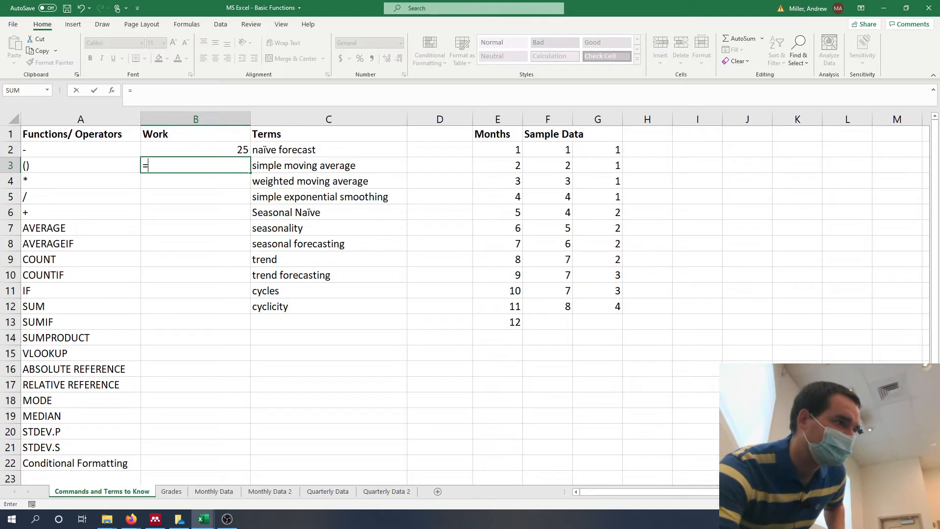
left_click(848, 416)
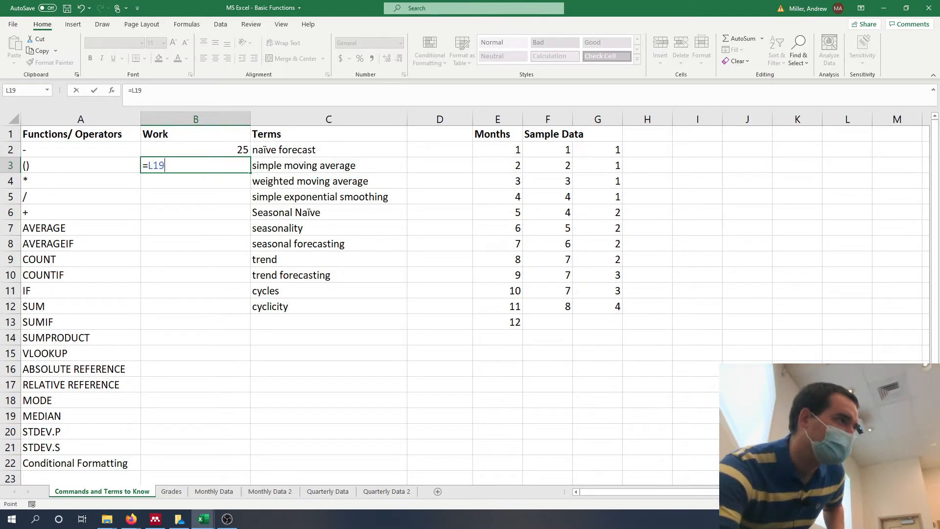
key("Escape")
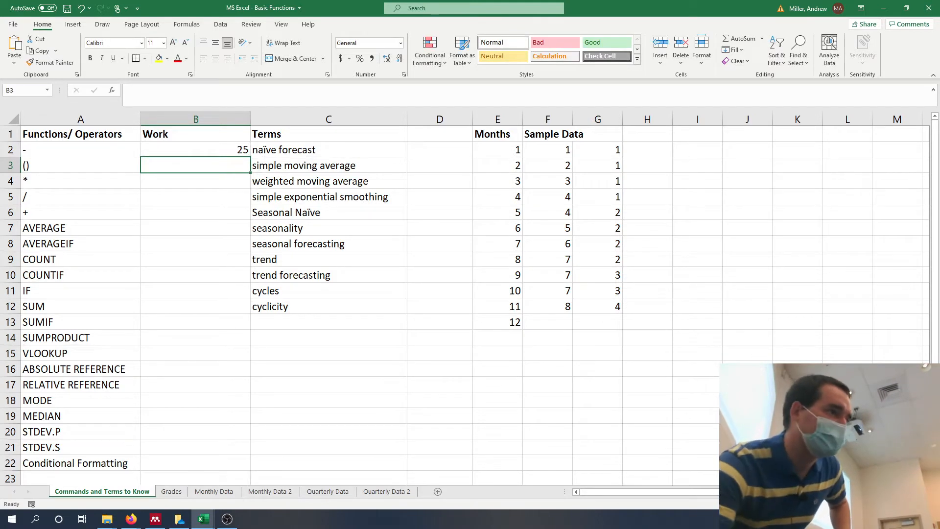
Enter the formula =37-12*2 without parentheses in cell B3, beside the parentheses operator.
scroll(441, 362, "up", 1)
scroll(440, 304, "up", 1)
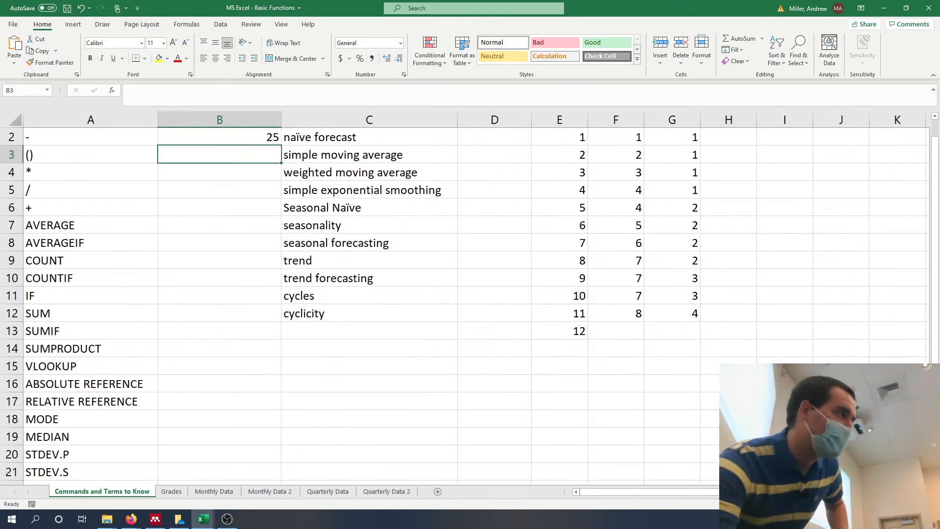
scroll(440, 304, "up", 1)
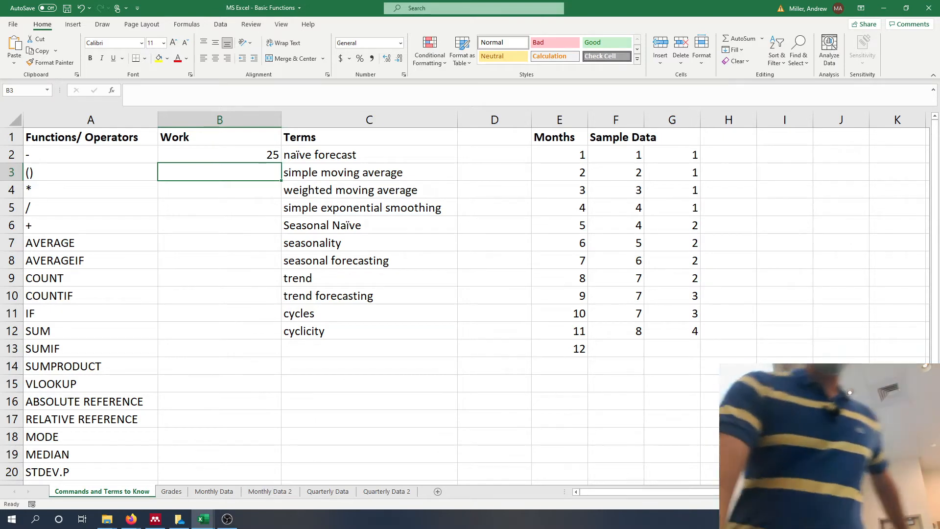
type("=")
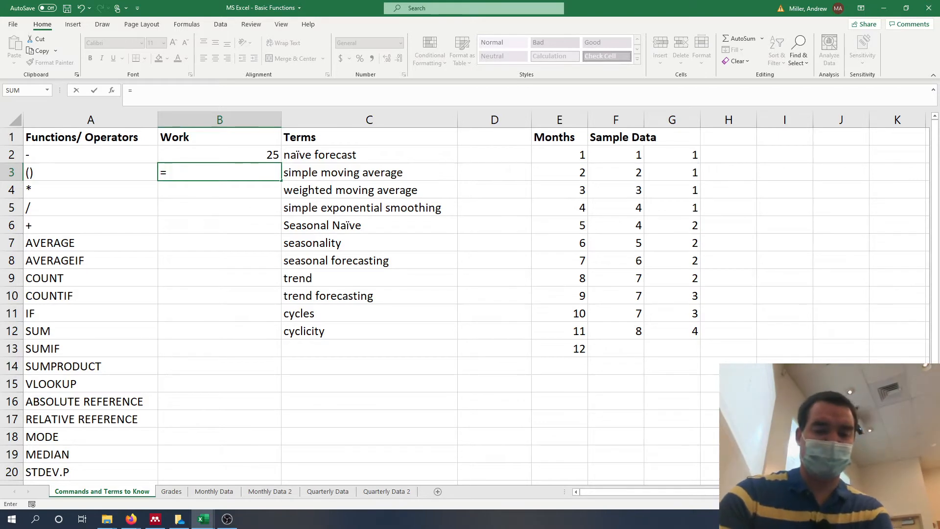
type("27-12")
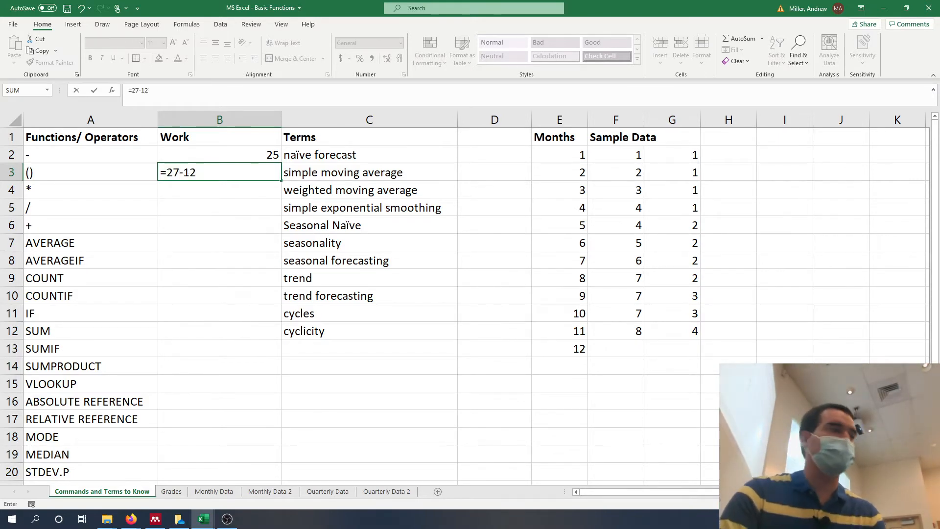
key("BackSpace")
key("BackSpace")
key("BackSpace")
key("BackSpace")
key("BackSpace")
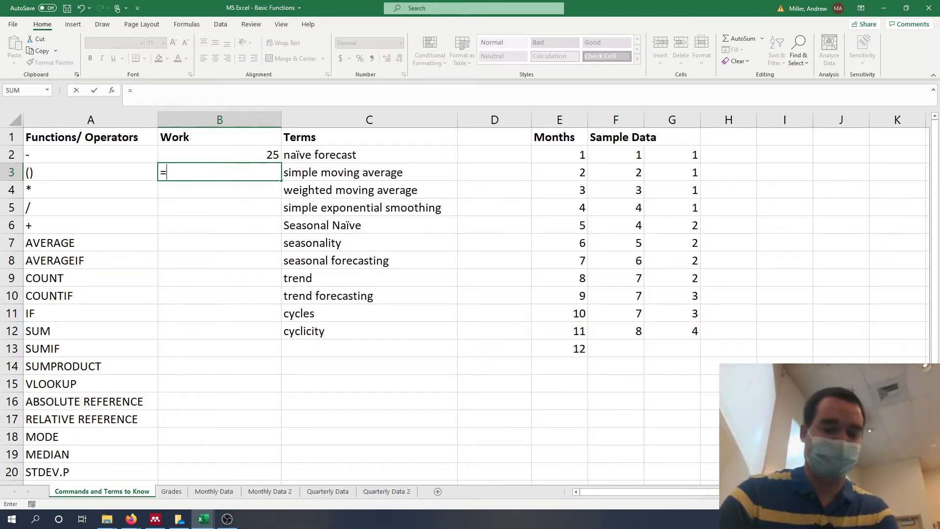
type("37-12")
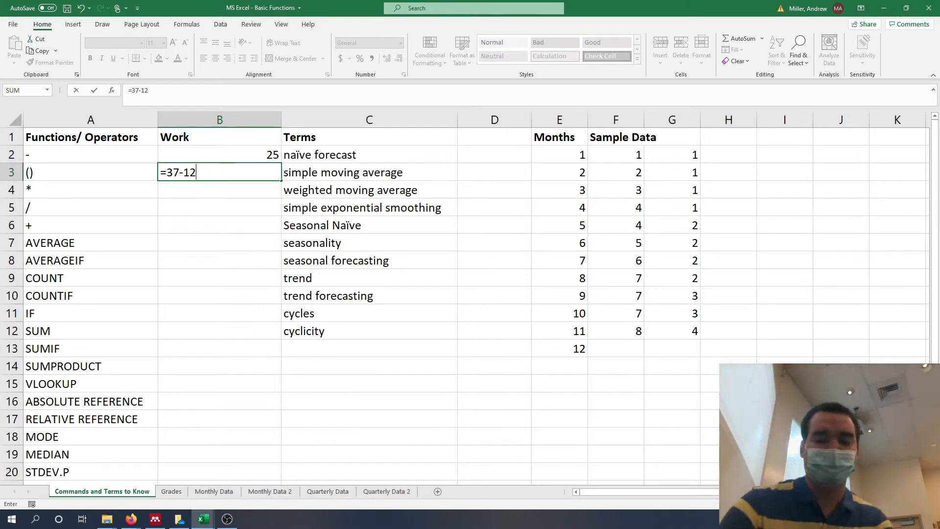
type("*2")
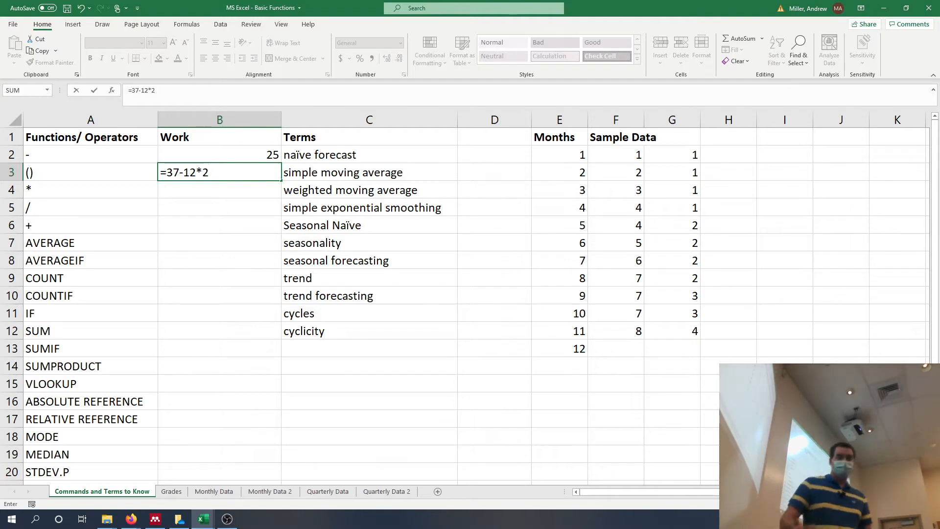
key("Return")
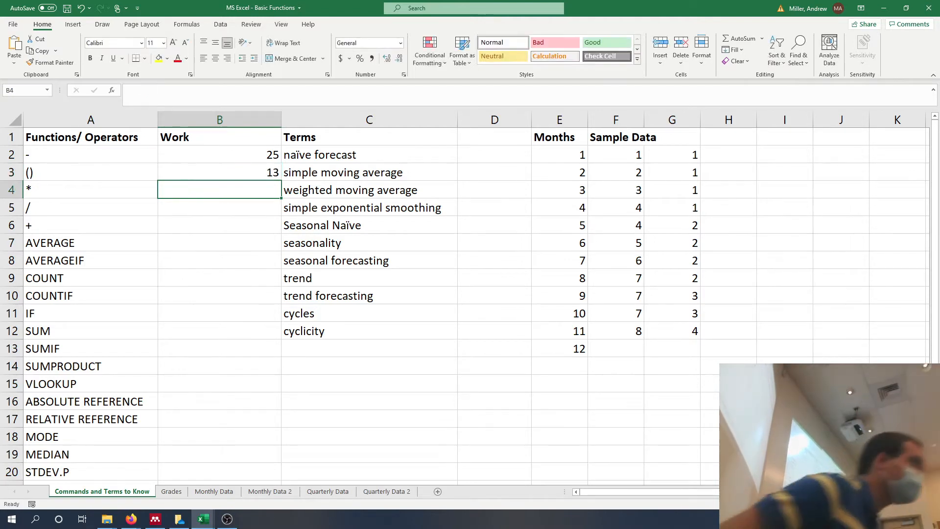
Add parentheses around the subtraction in cell B3 so the formula reads =(37-12)*2.
key("Up")
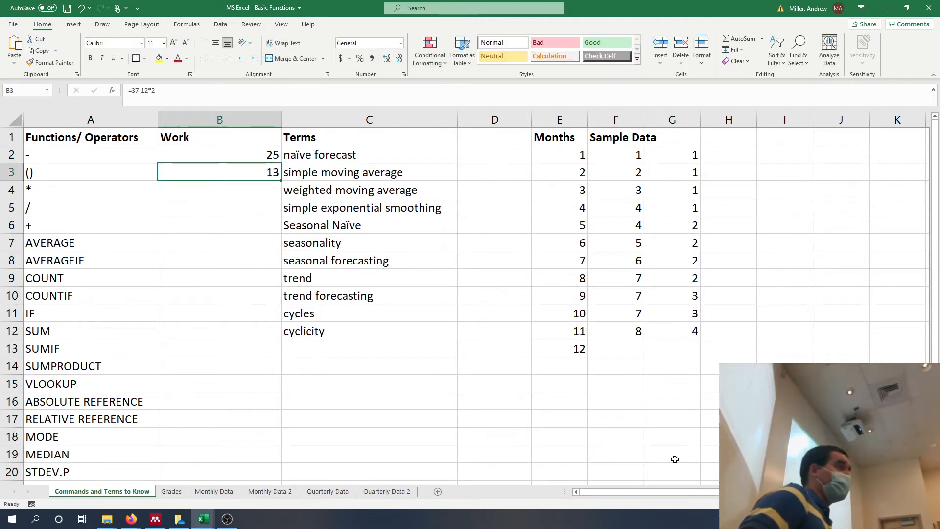
left_click(132, 92)
type("(")
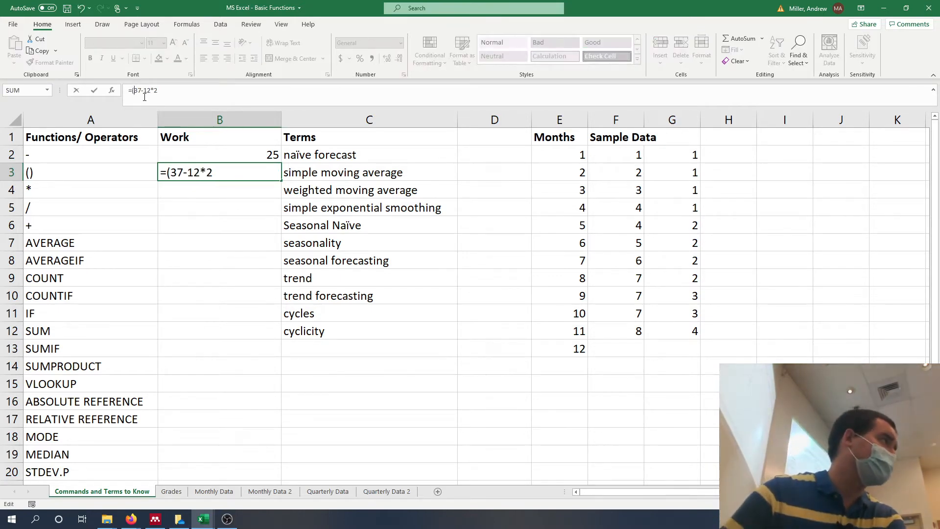
left_click(145, 97)
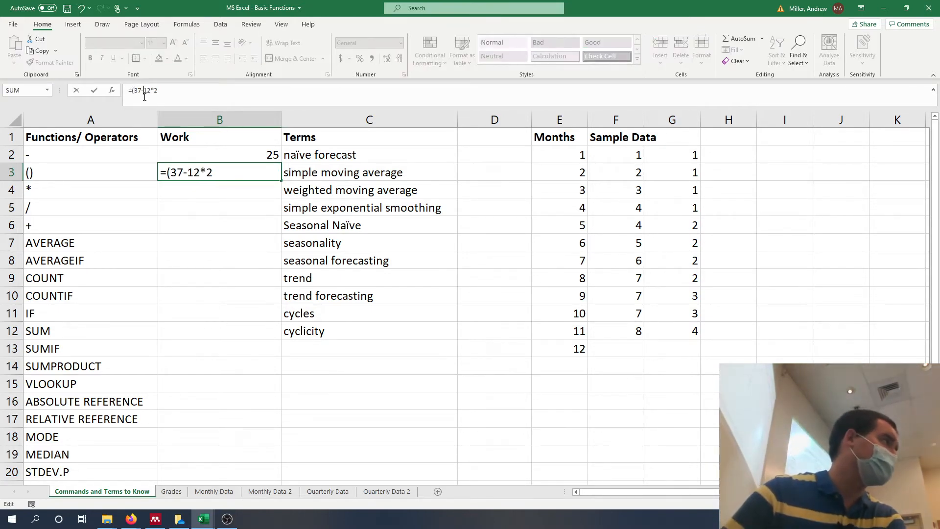
type(")")
key("Return")
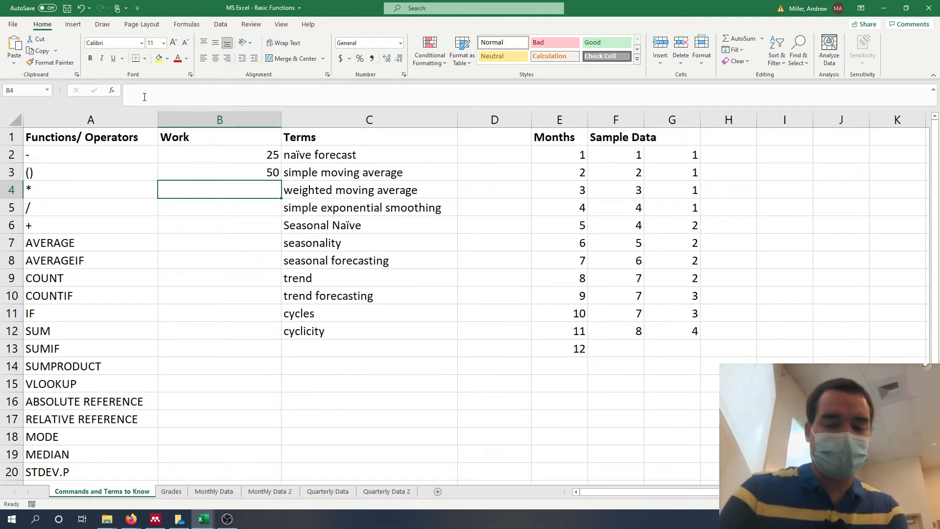
Enter 2*5 without an equals sign in cell B4, beside the multiplication operator.
type("2")
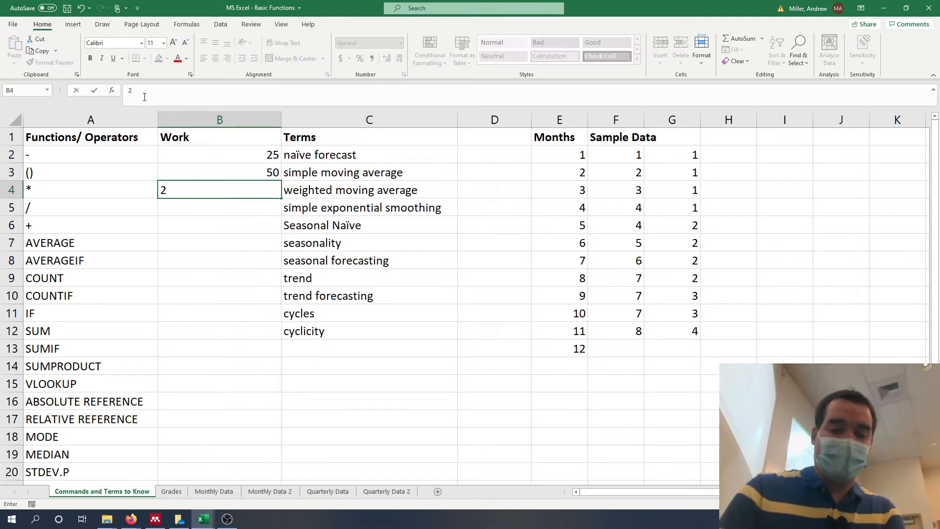
type("*5")
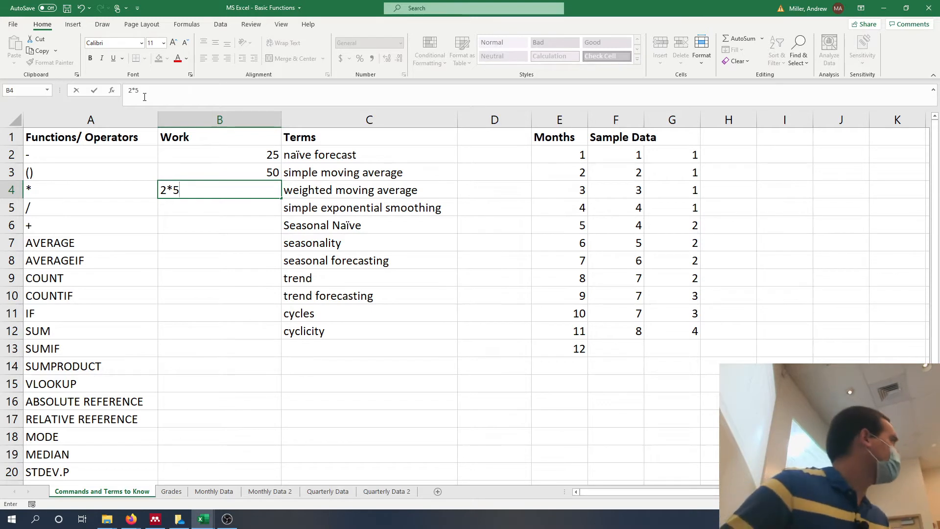
key("Return")
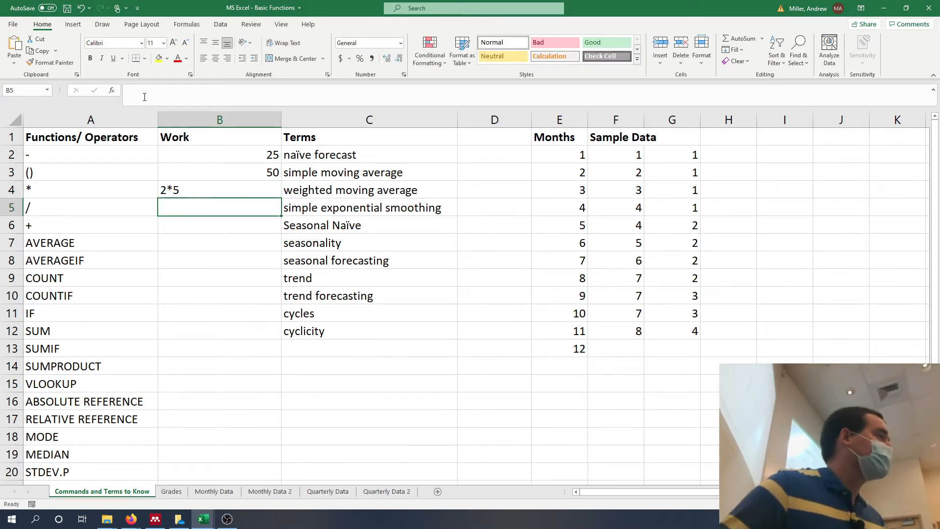
Turn the B4 entry into the formula =2*5 and enter the division formula =5/2 in cell B5.
key("Up")
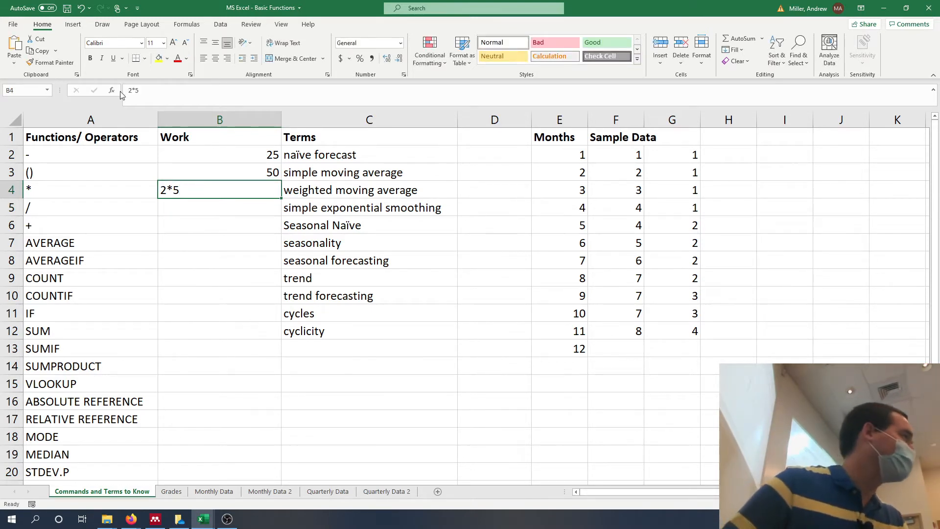
left_click(136, 93)
type("=")
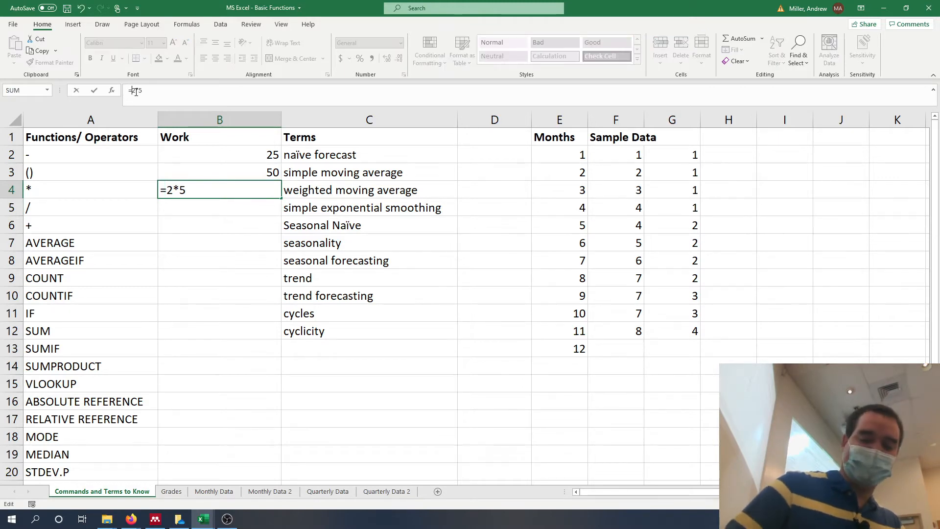
key("Return")
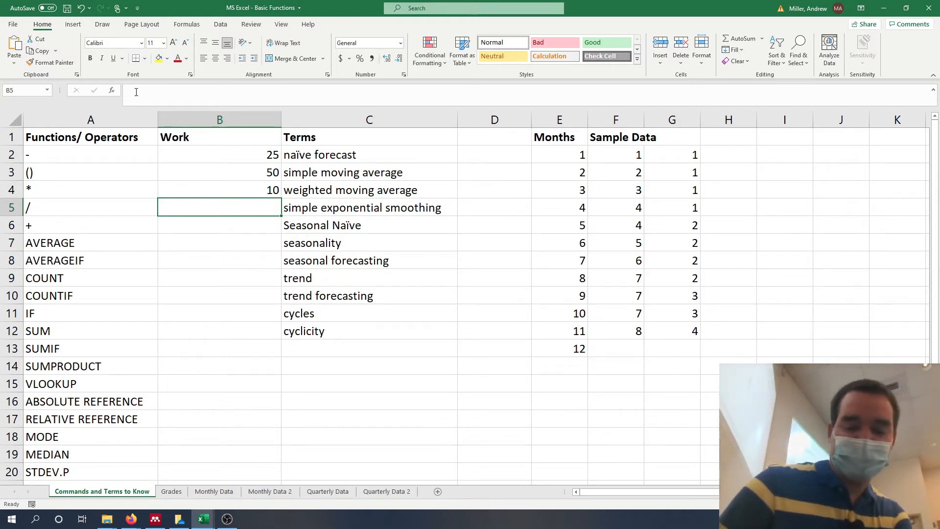
type("=5/2")
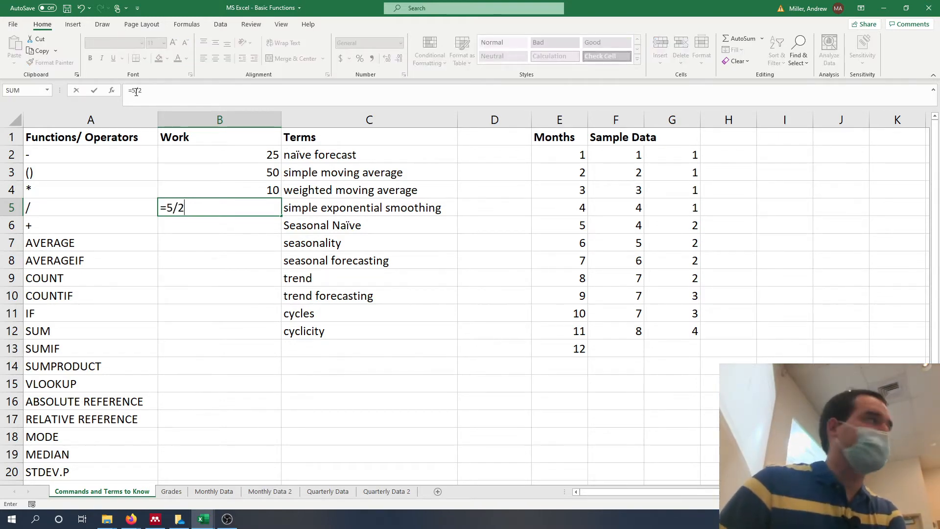
key("Return")
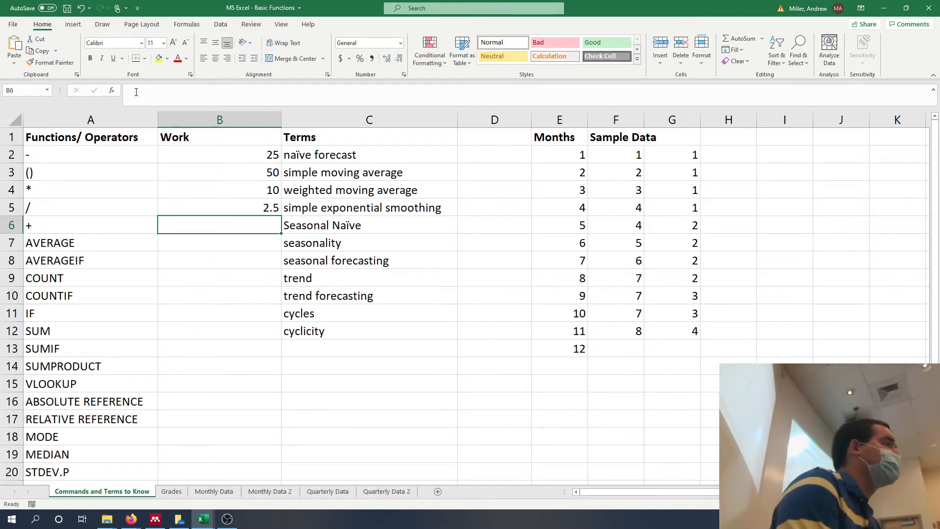
Enter the addition formula =126+21+2 in cell B6, beside the plus operator.
type("=")
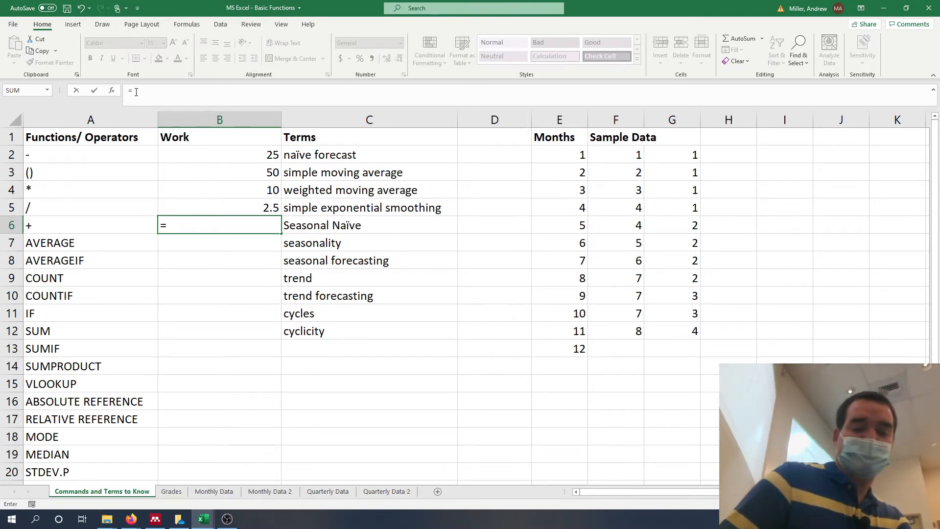
type("126+")
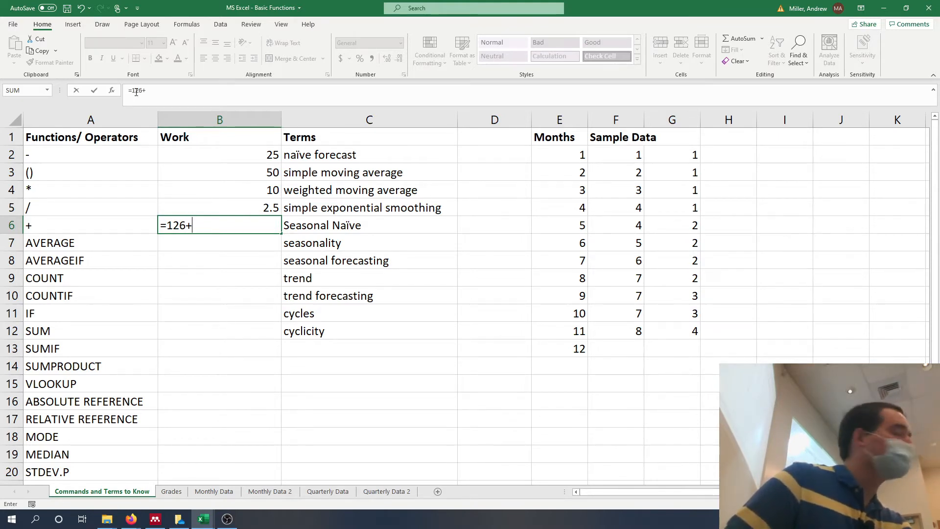
type("21+")
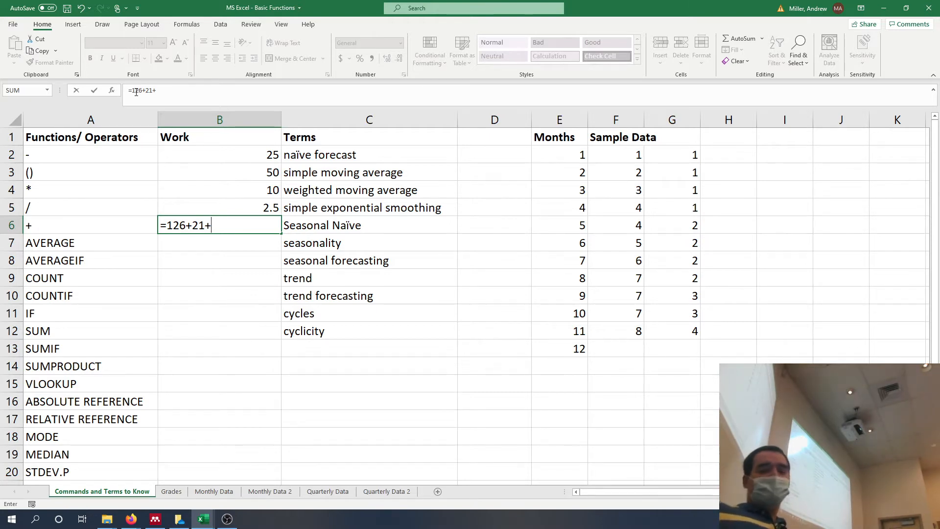
type("2")
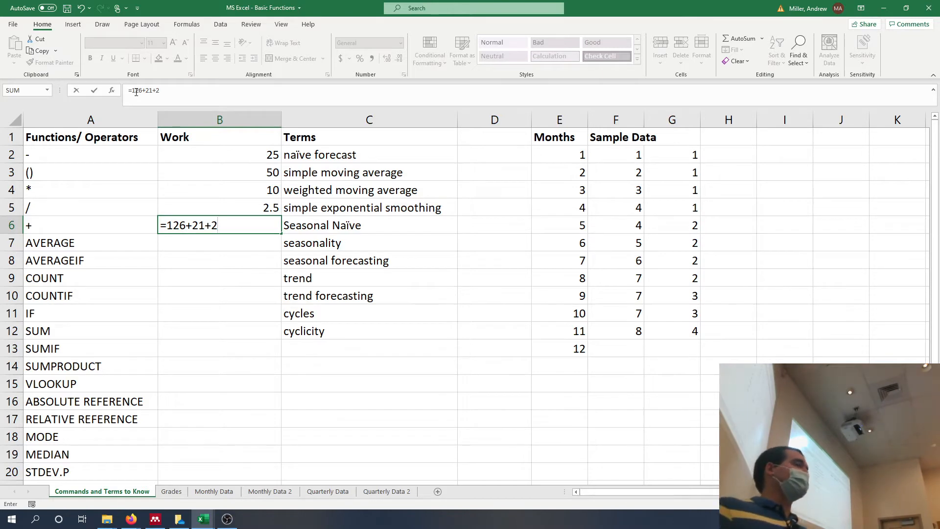
key("Return")
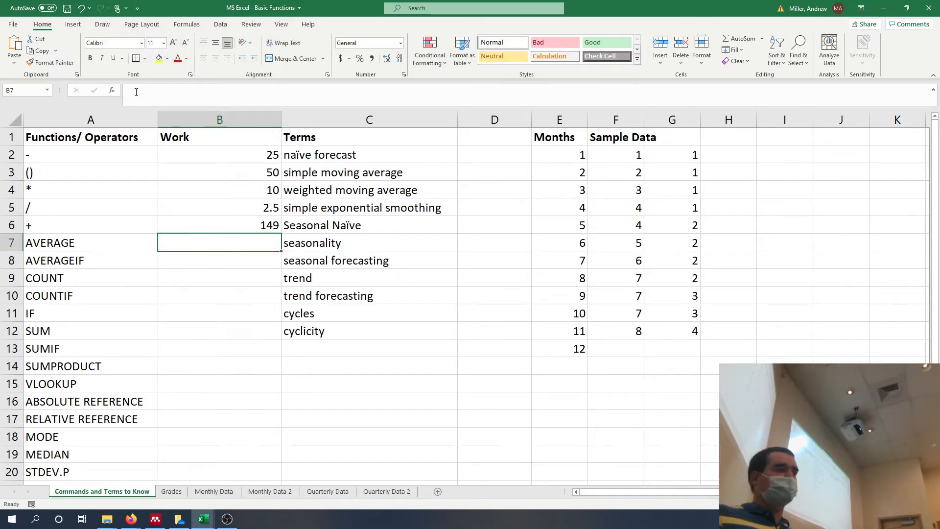
key("Up")
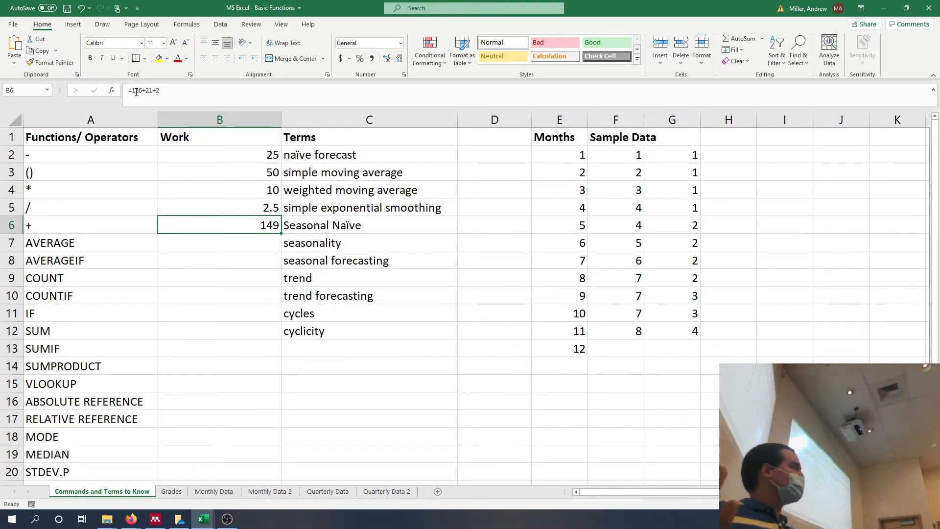
key("Down")
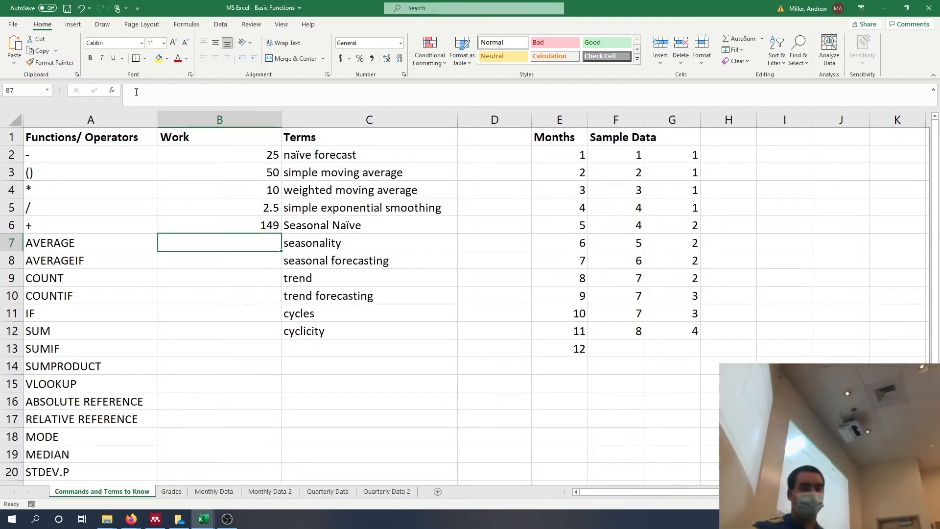
Enter the formula =AVERAGE(10,20,21,5) in cell B7, beside the AVERAGE function.
type("=")
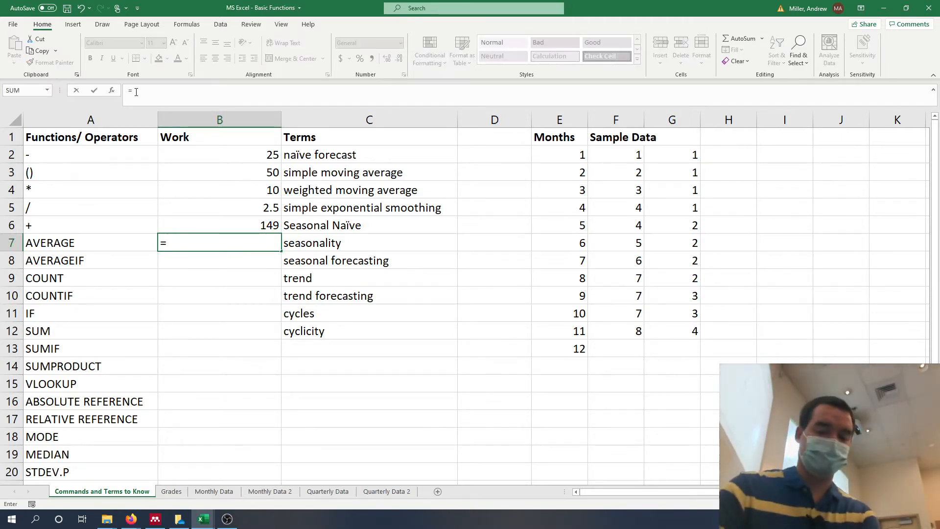
type("avera")
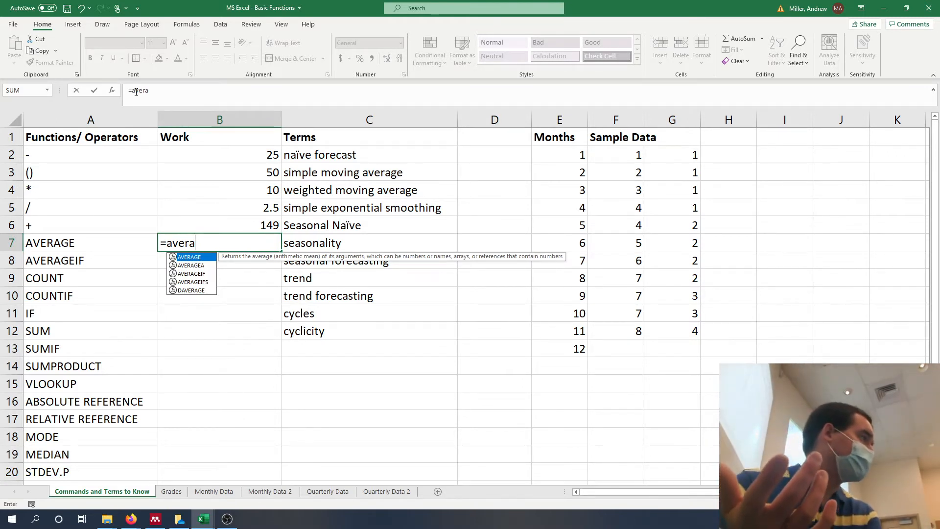
key("Tab")
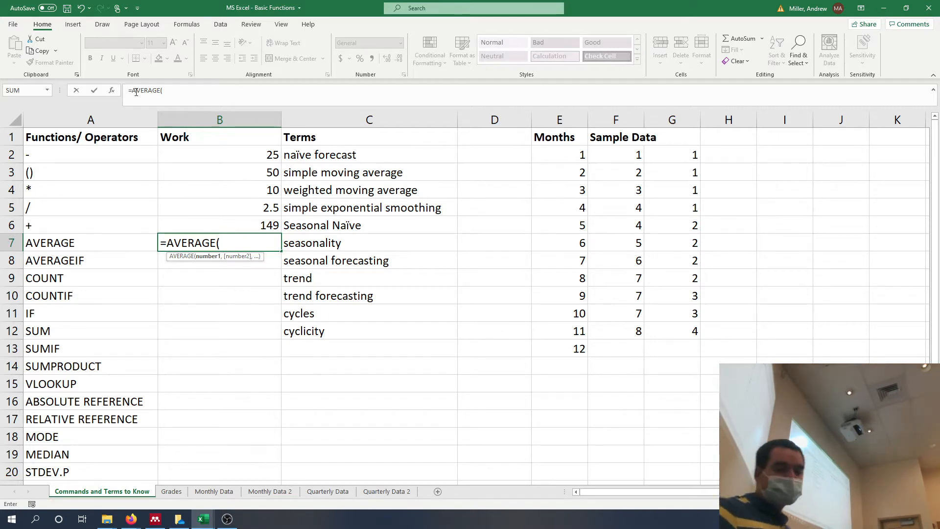
type("10")
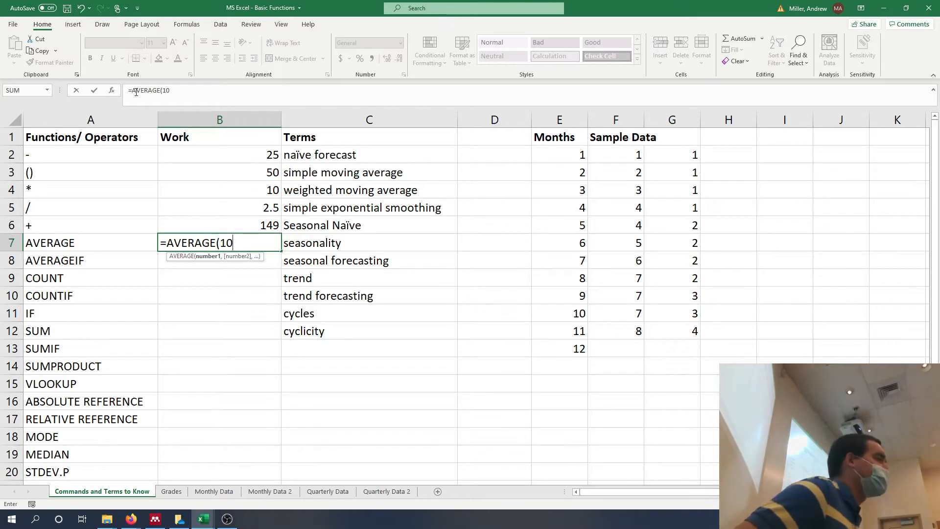
type(",")
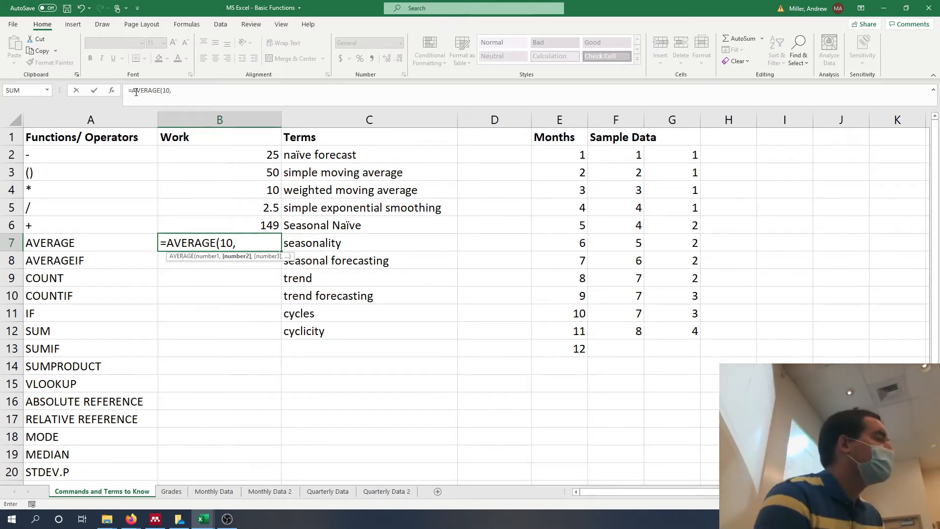
type("20,")
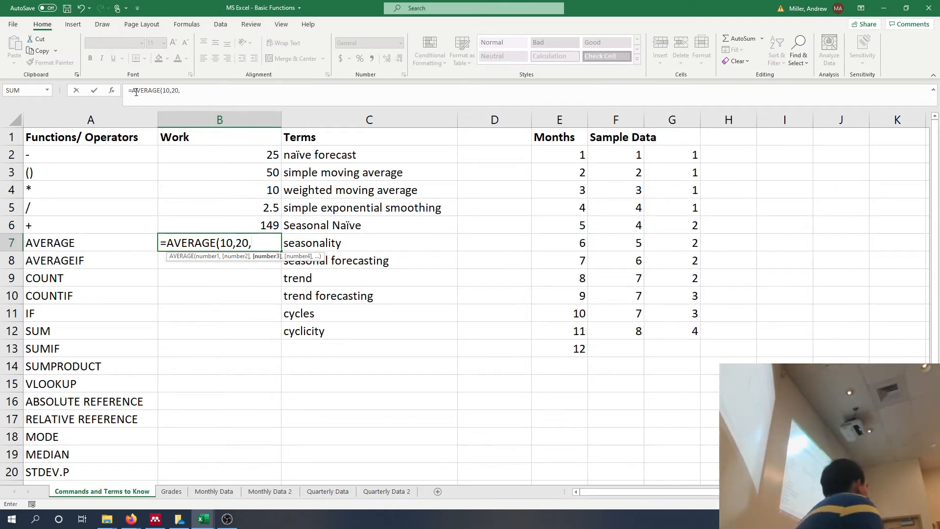
type("21")
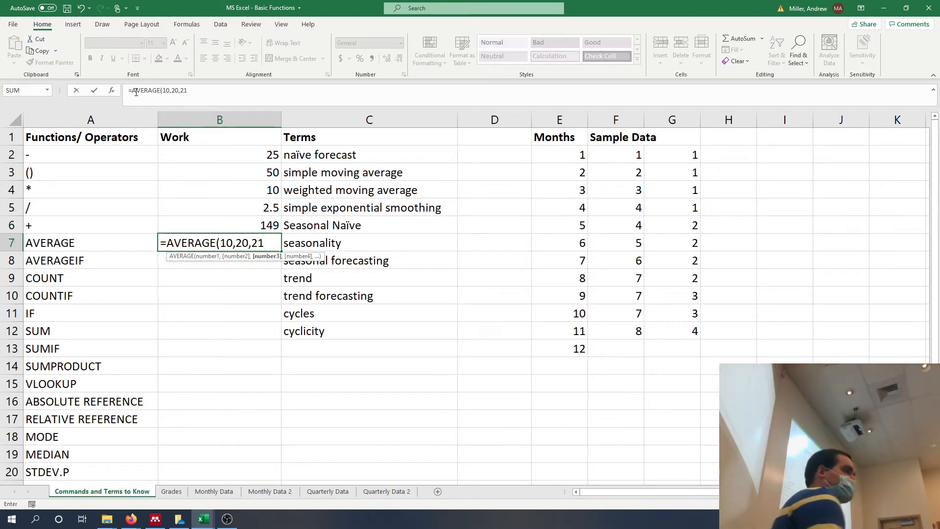
type(",")
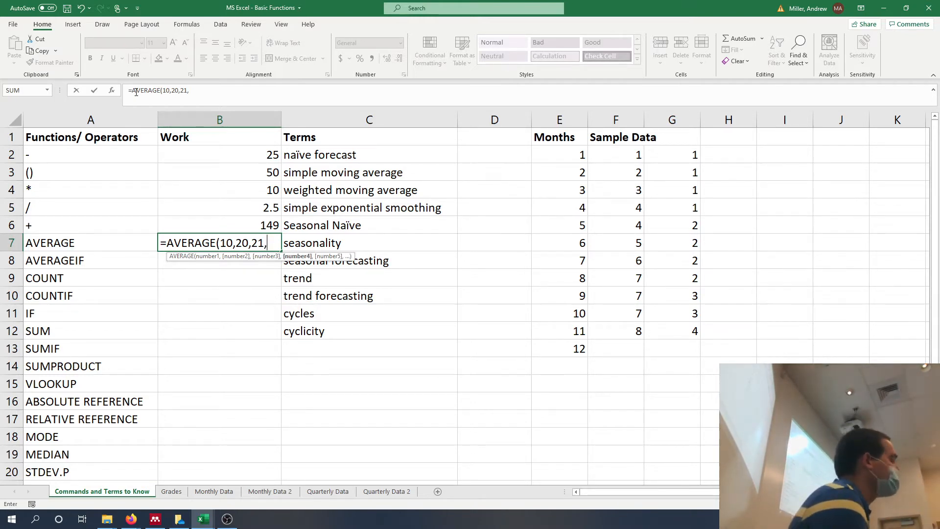
type("5")
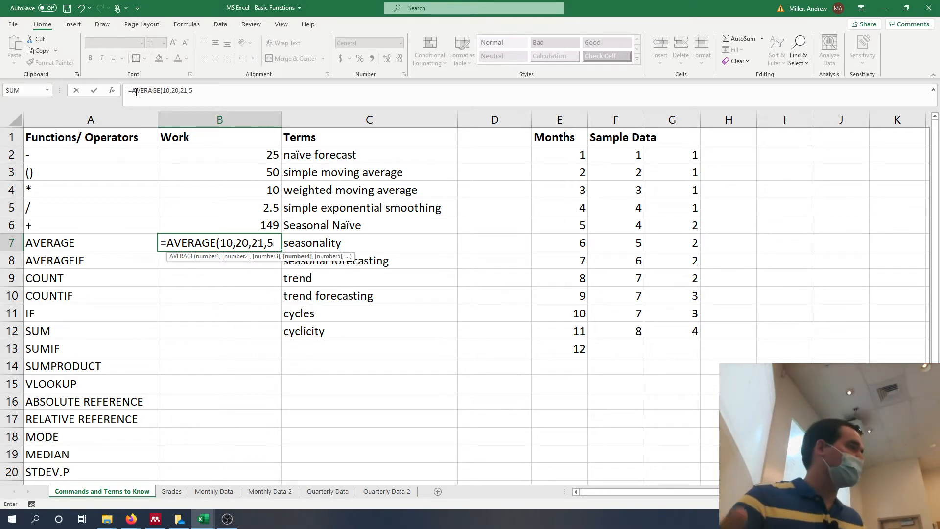
type(")")
key("Return")
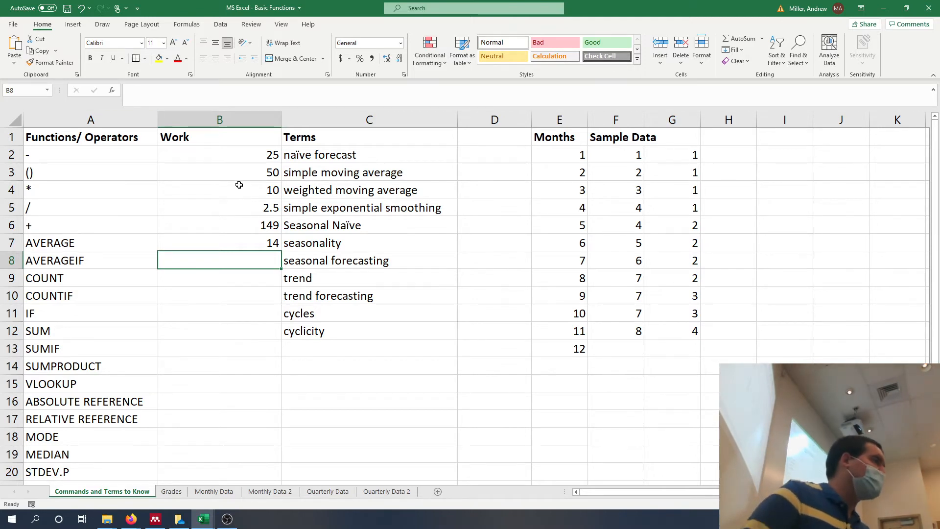
Replace the typed numbers in the B7 AVERAGE formula with the sample data range F2:F12.
left_click(207, 245)
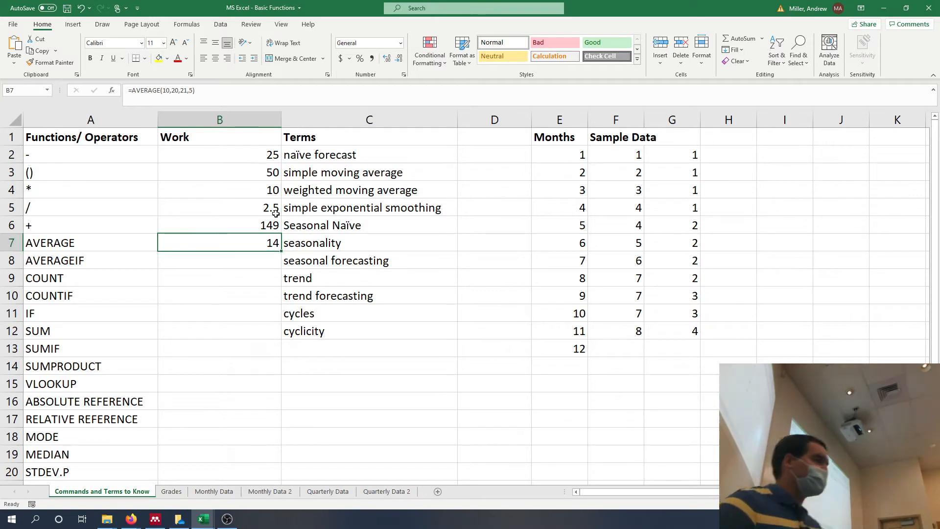
left_click(197, 91)
left_click_drag(195, 91, 163, 91)
key("BackSpace")
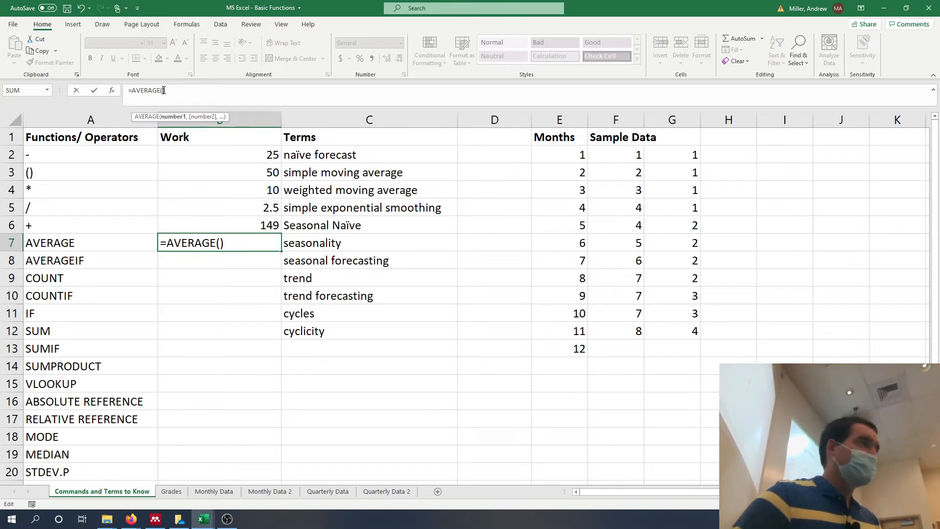
left_click(626, 155)
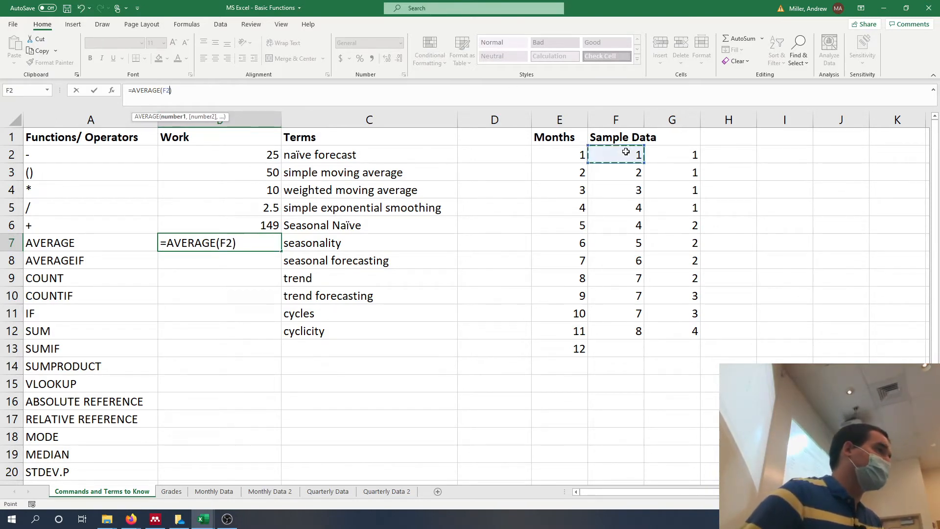
left_click_drag(627, 155, 630, 321)
key("Return")
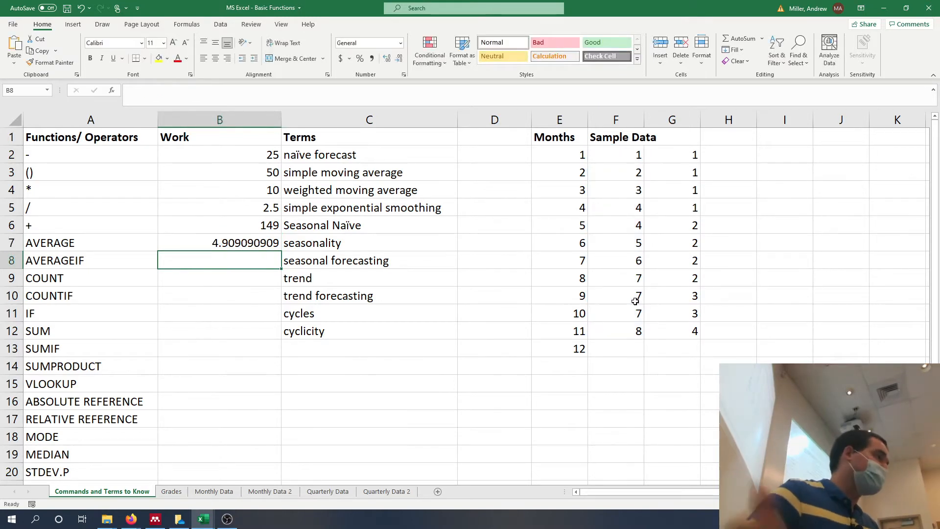
Change the argument of the B7 AVERAGE formula to the whole column, F:F.
left_click(240, 238)
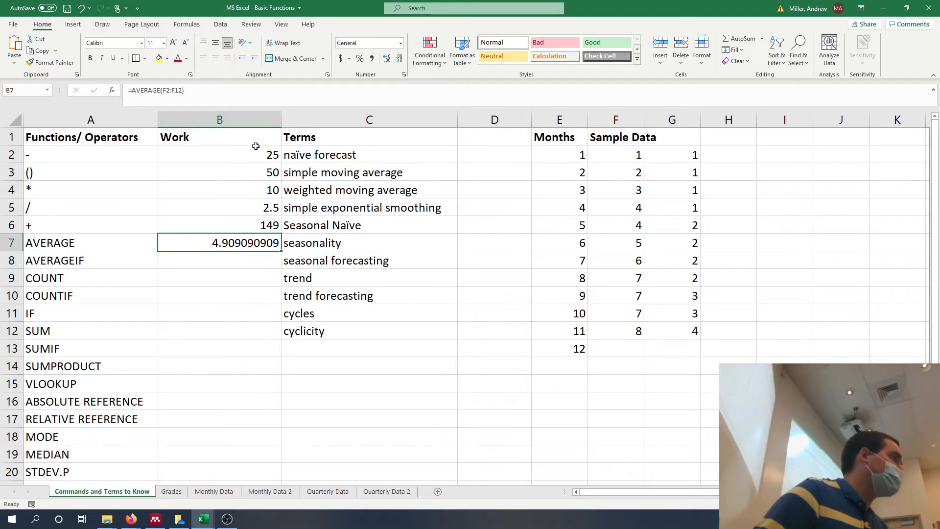
double_click(175, 91)
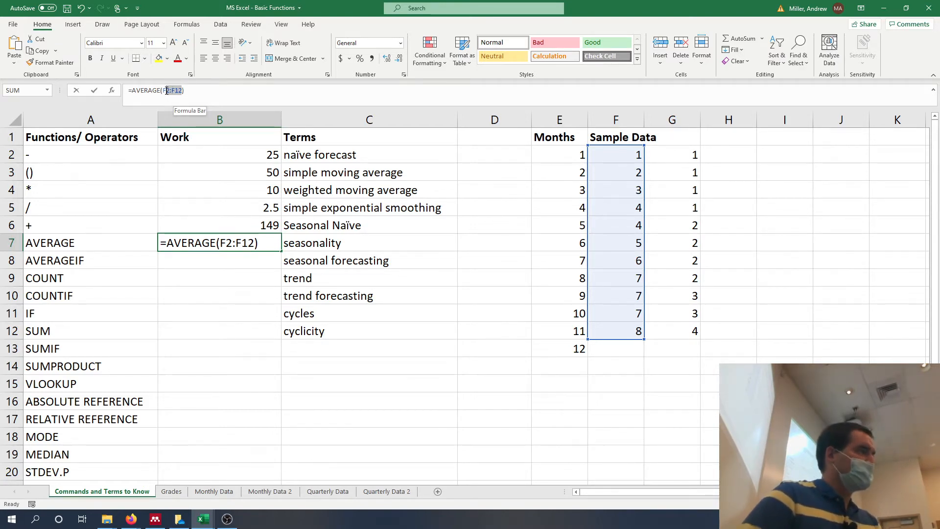
key("BackSpace")
key("BackSpace")
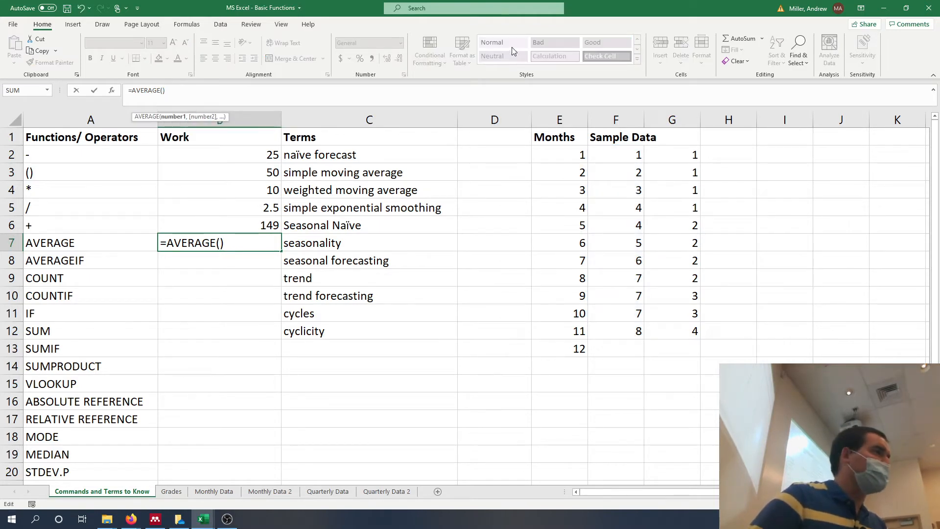
left_click(620, 113)
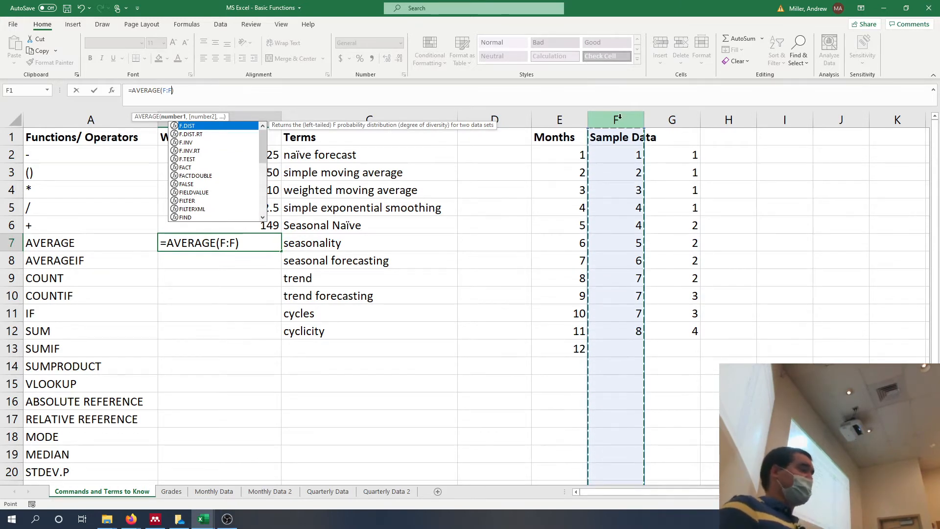
key("Return")
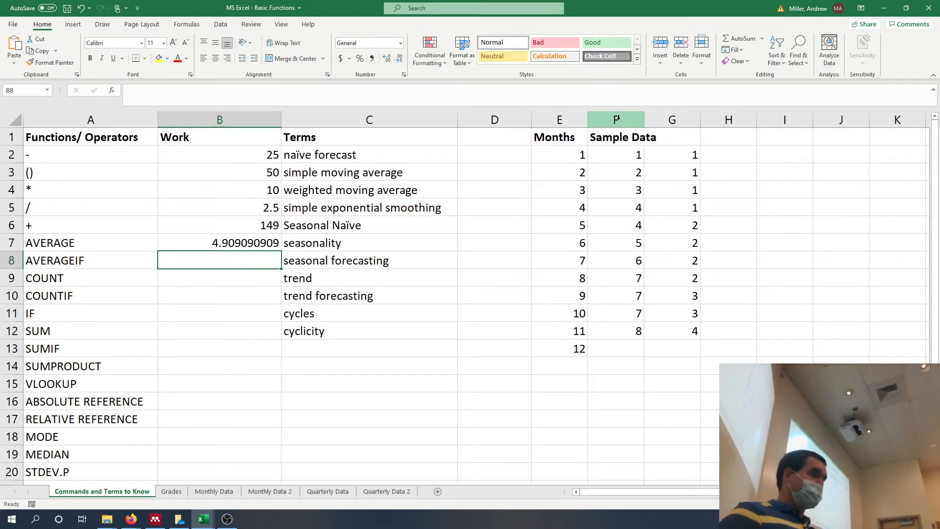
Set the B7 AVERAGE formula back to the limited range F2:F12.
left_click(237, 244)
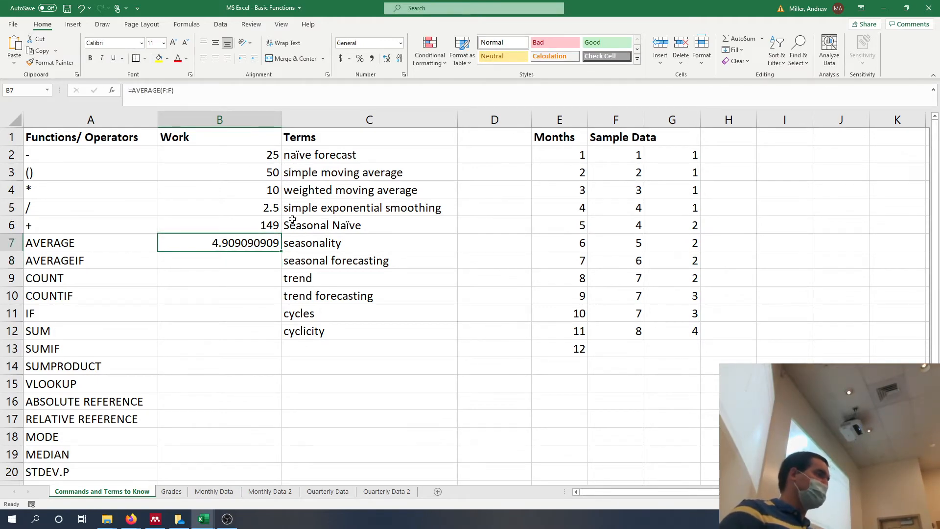
left_click_drag(171, 90, 165, 86)
key("BackSpace")
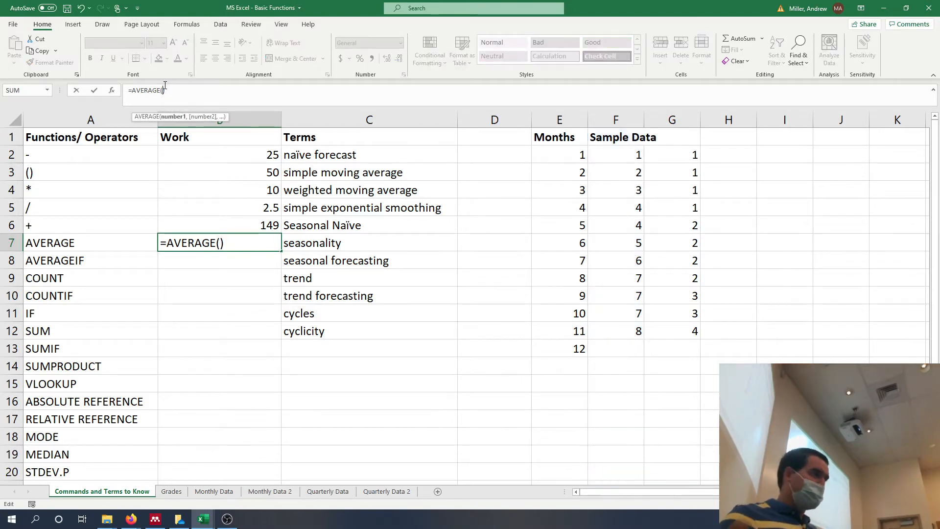
left_click(629, 156)
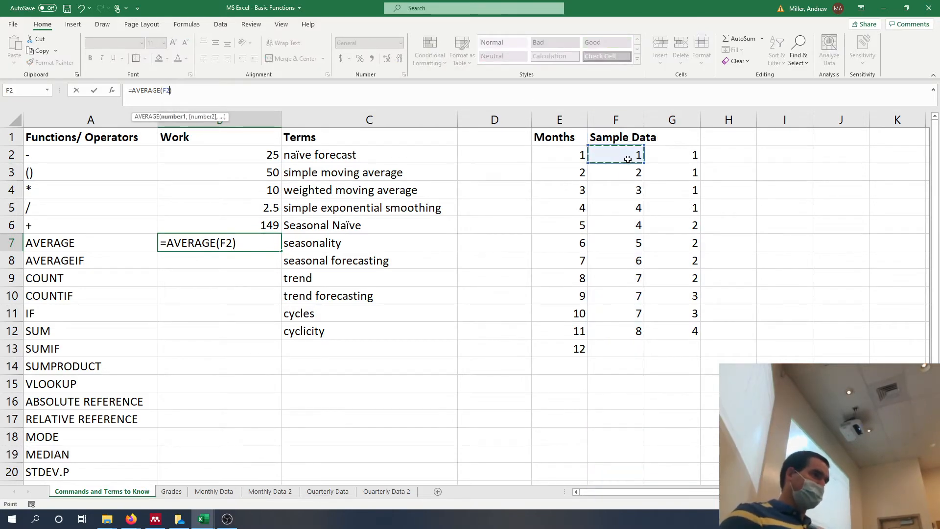
left_click_drag(642, 232, 622, 327)
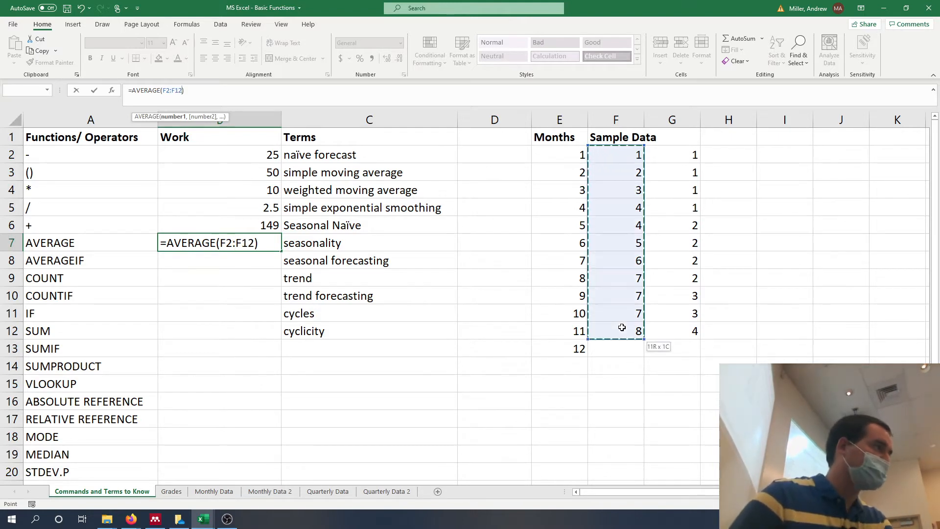
key("Return")
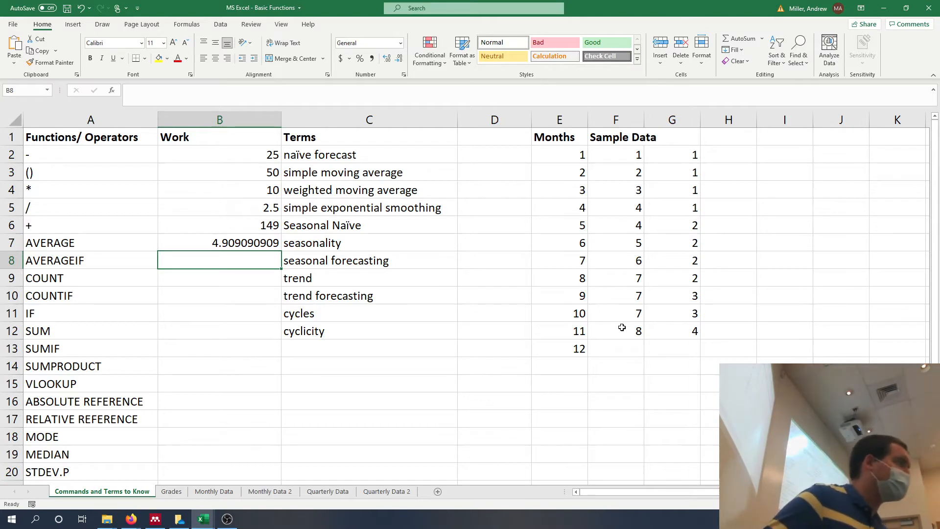
Enter a COUNT formula over the whole column F:F in cell B9, beside the COUNT function.
key("Left")
key("Right")
key("Down")
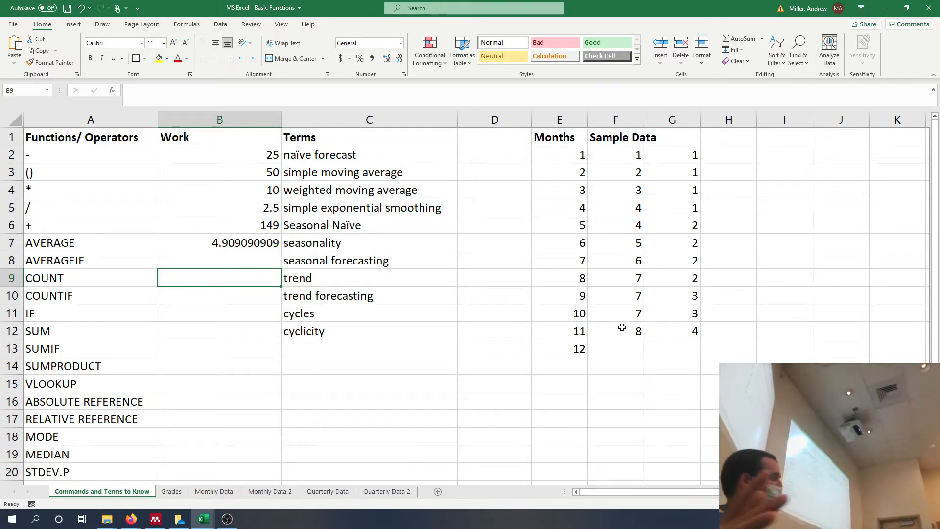
type("=")
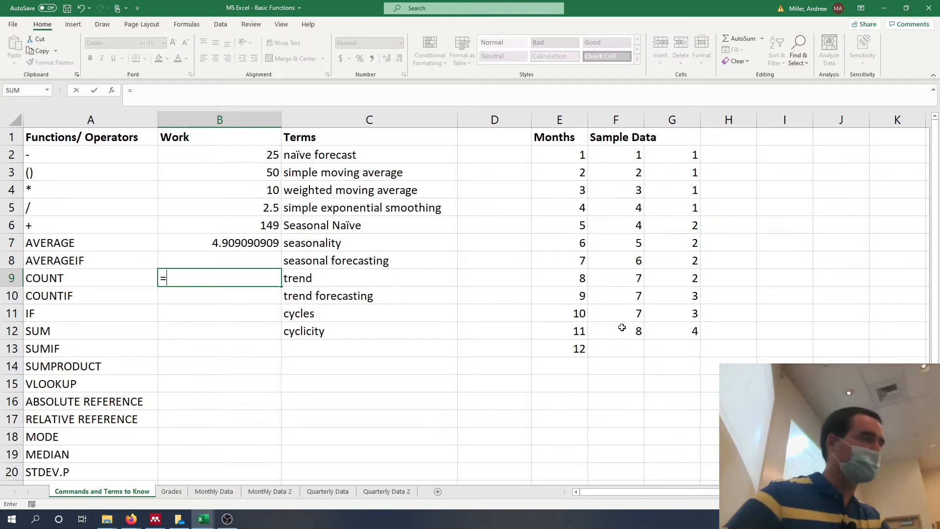
type("count(")
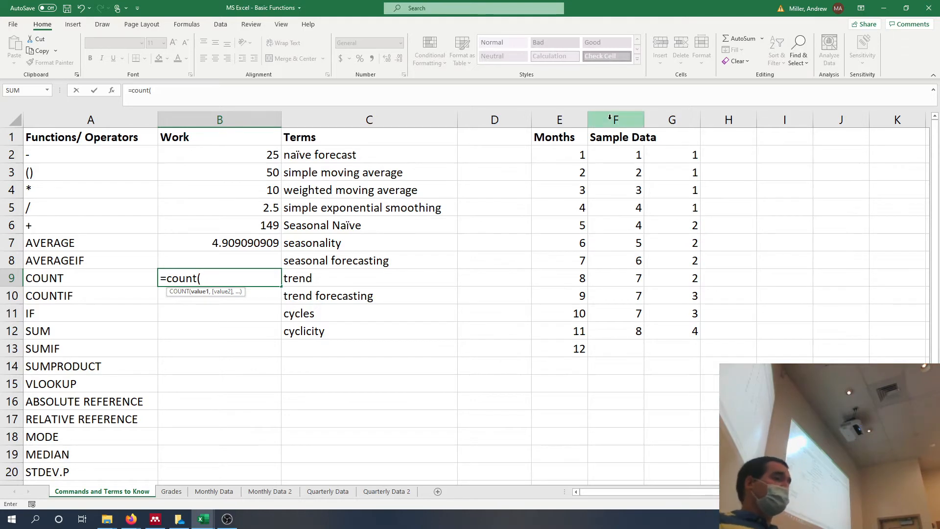
left_click(609, 117)
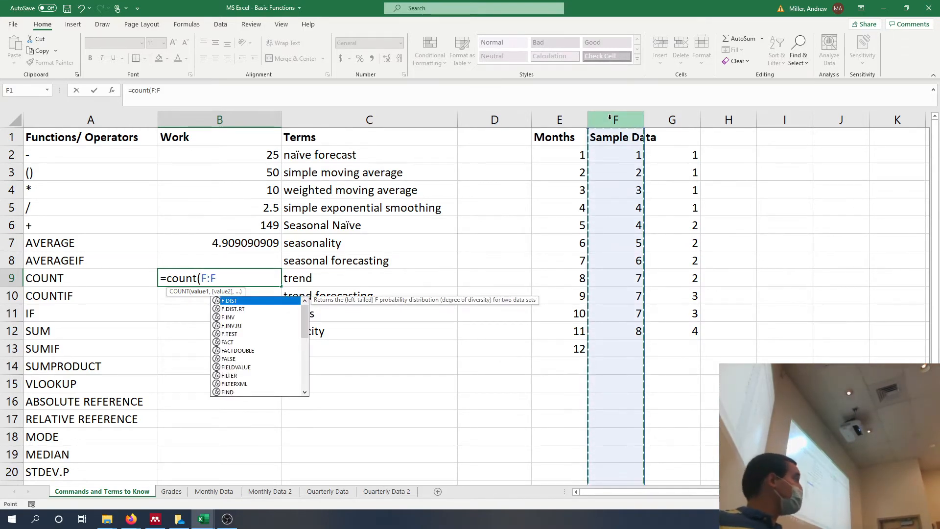
key("Return")
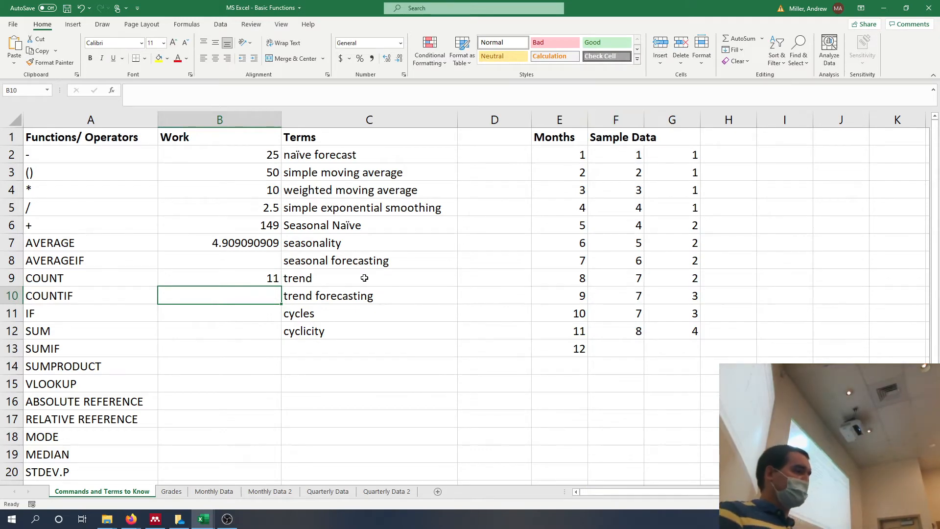
Change the argument of the B9 COUNT formula to the sample data range F2:F12.
left_click(260, 279)
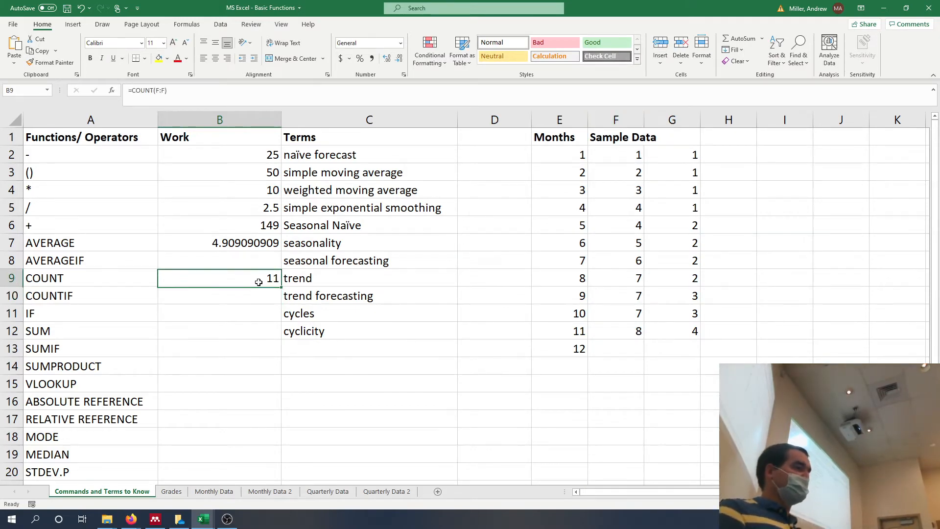
left_click(169, 90)
key("BackSpace")
key("BackSpace")
key("BackSpace")
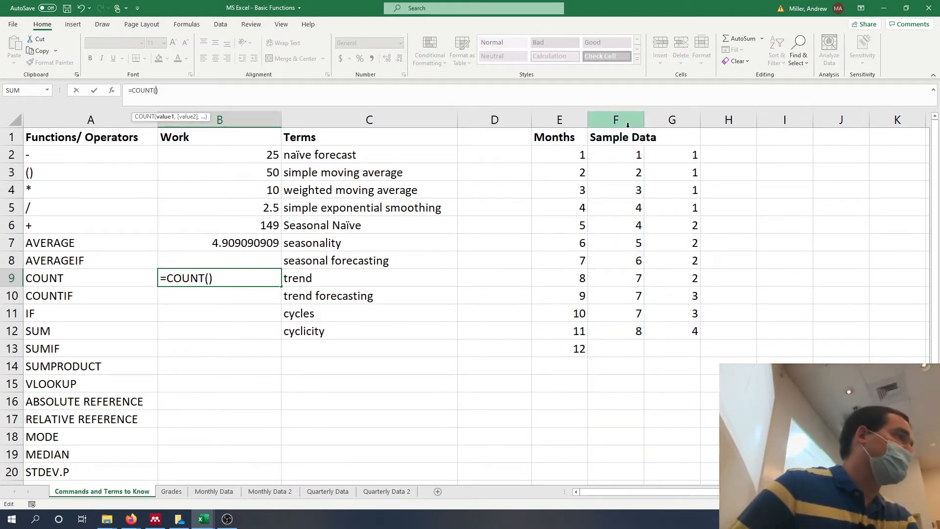
left_click_drag(620, 146, 612, 336)
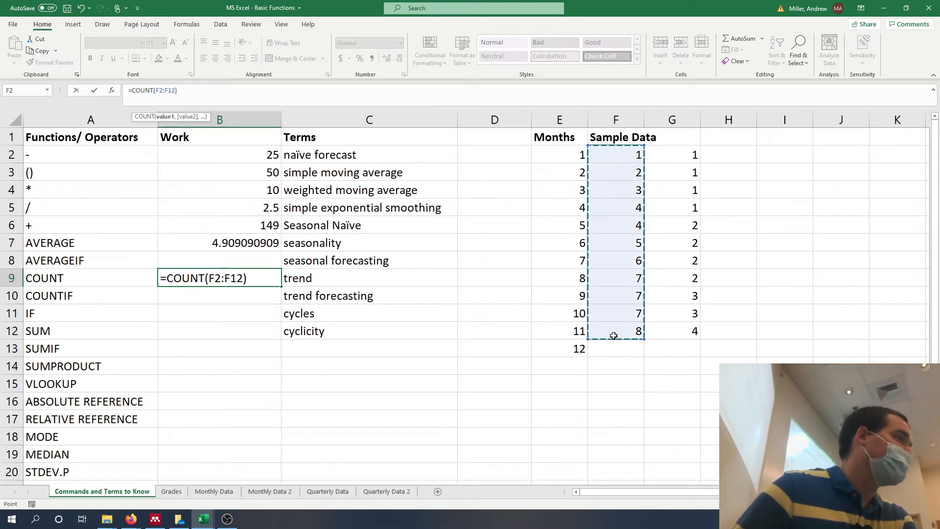
key("Return")
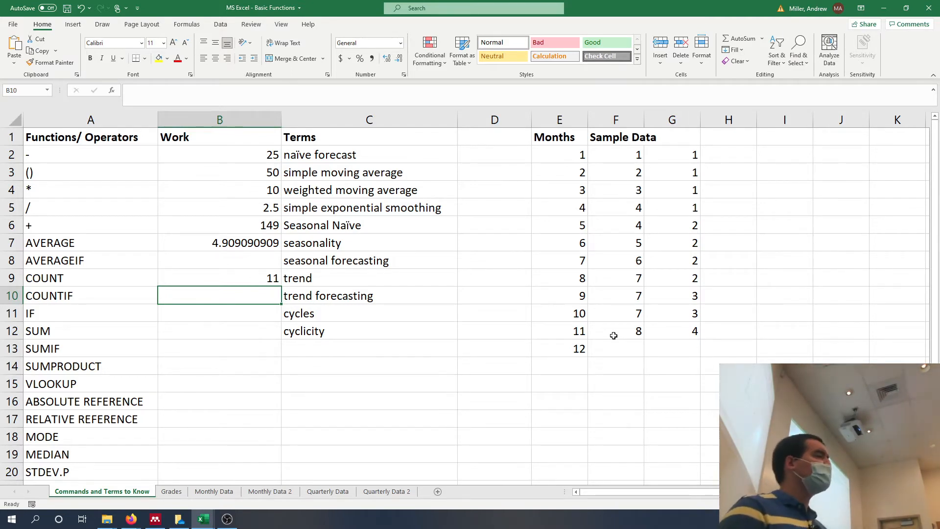
Enter a SUM formula over the whole column F:F in cell B12, beside the SUM function.
key("Down")
key("Down")
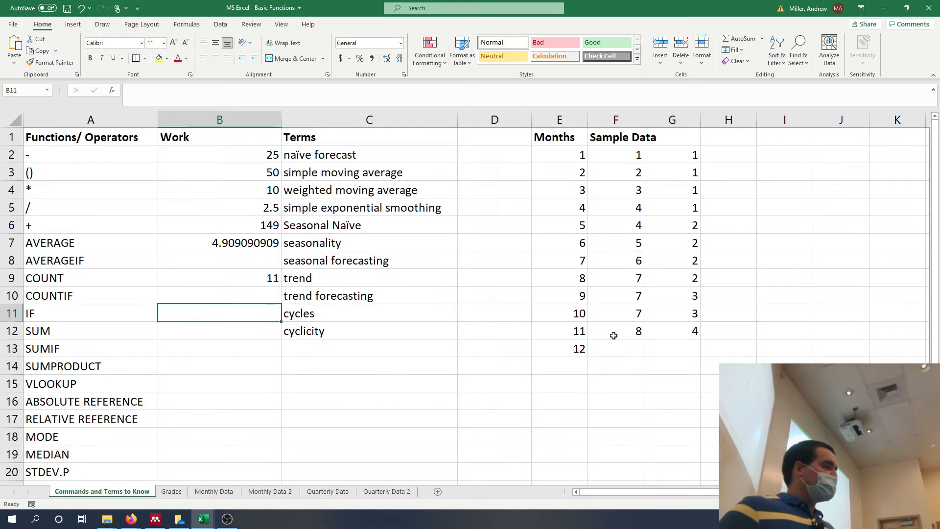
type("=")
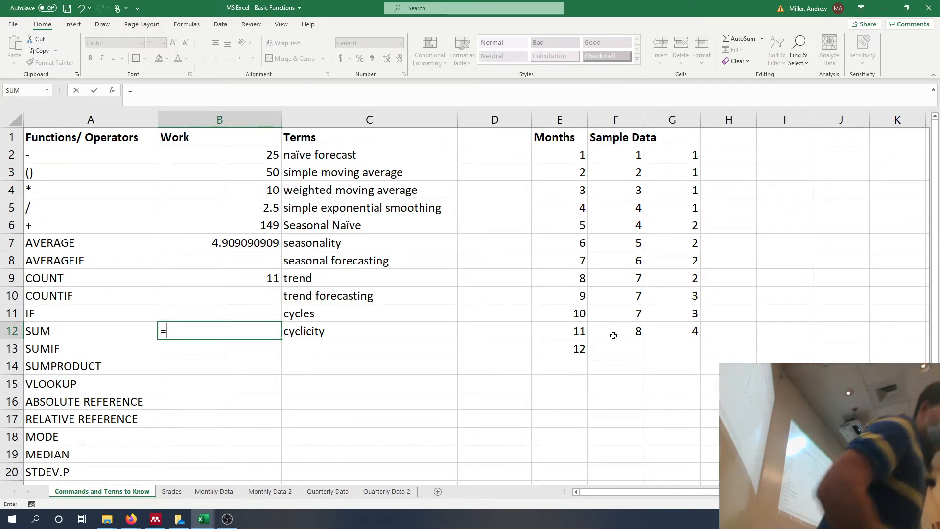
type("sum")
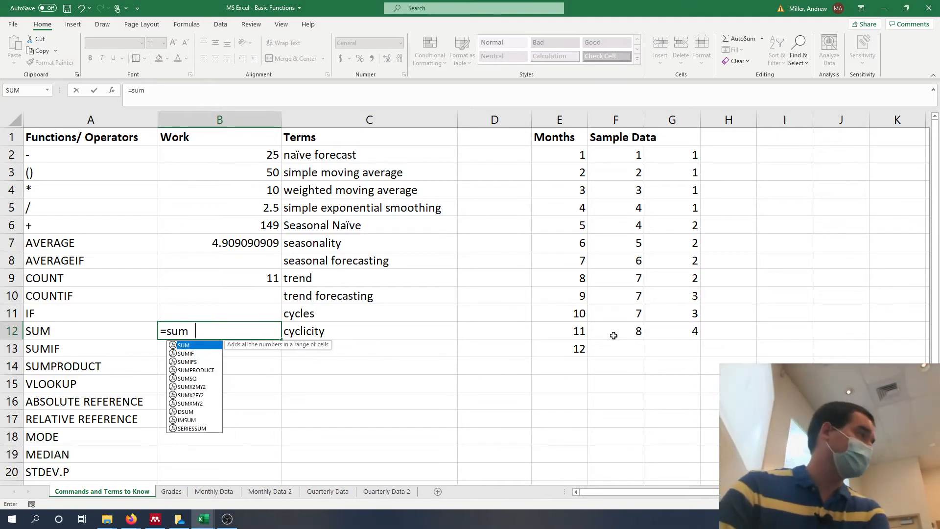
key("Tab")
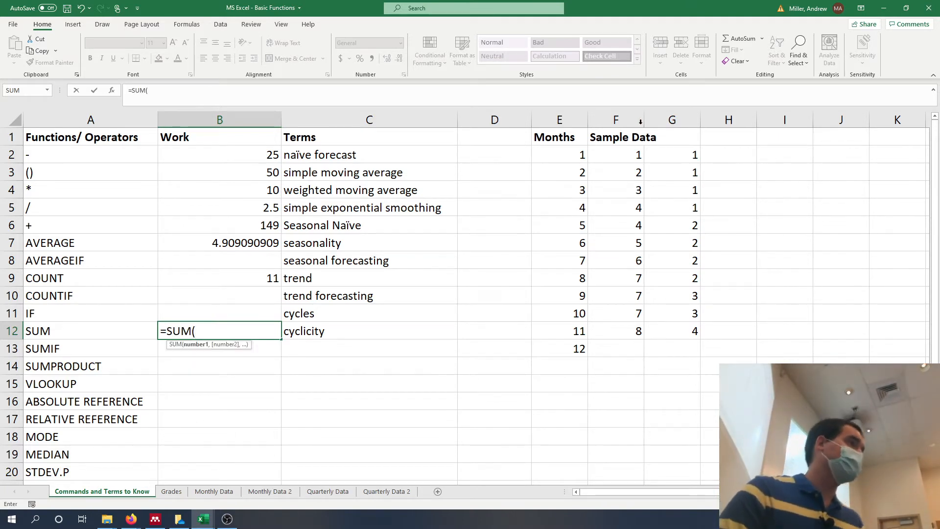
left_click(611, 115)
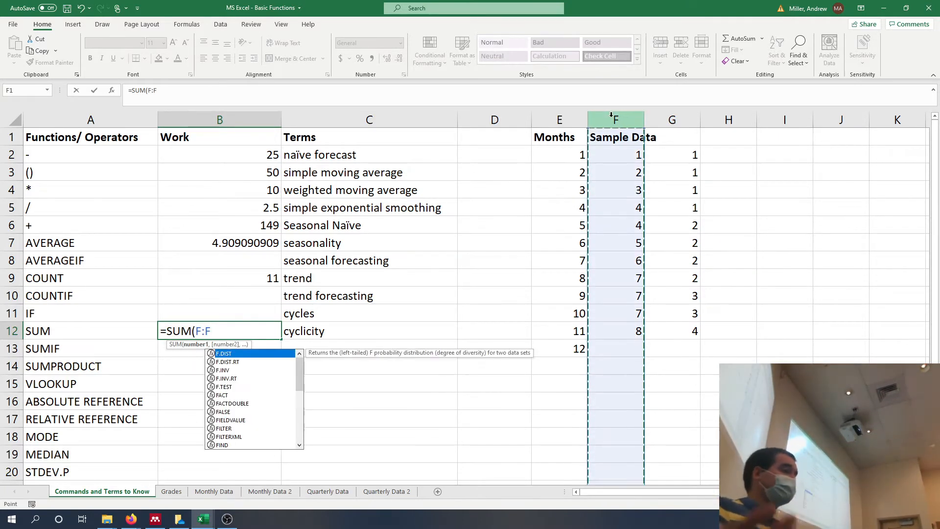
key("Return")
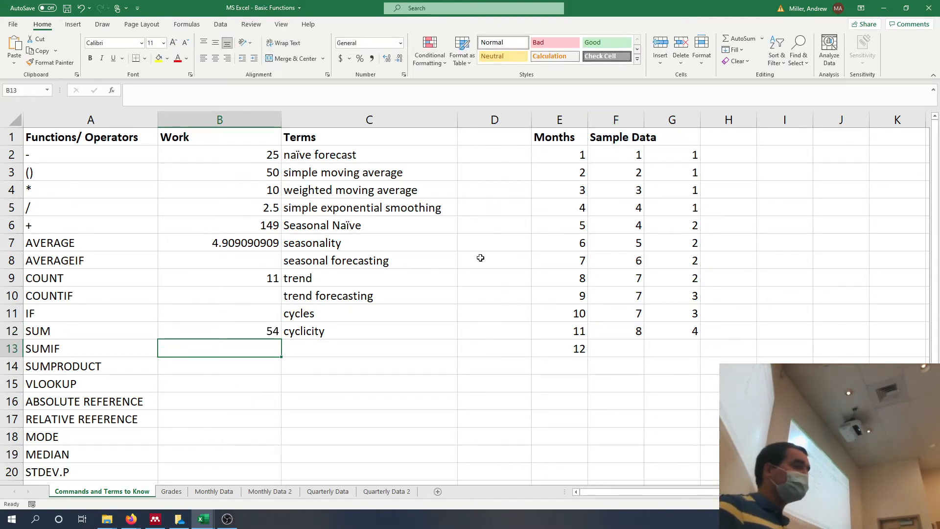
Replace the argument of the B12 SUM formula with mixed cell references and numbers so it reads =SUM(F2,F3,3,4,5).
left_click(235, 335)
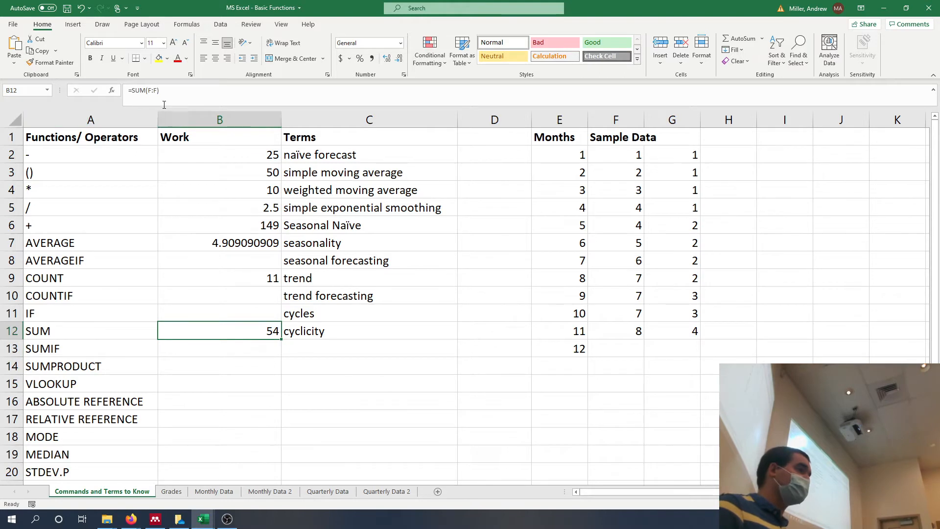
left_click(159, 96)
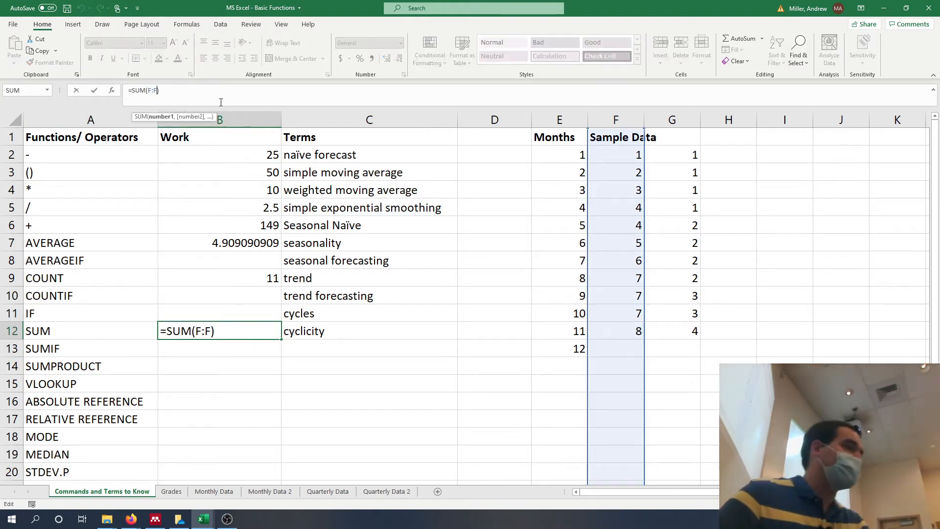
key("BackSpace")
key("BackSpace")
key("BackSpace")
left_click(632, 153)
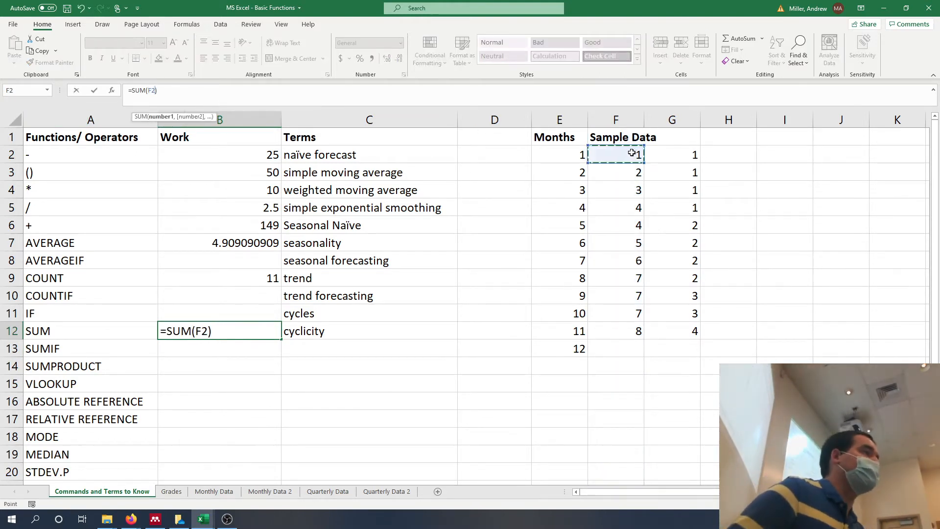
type(",")
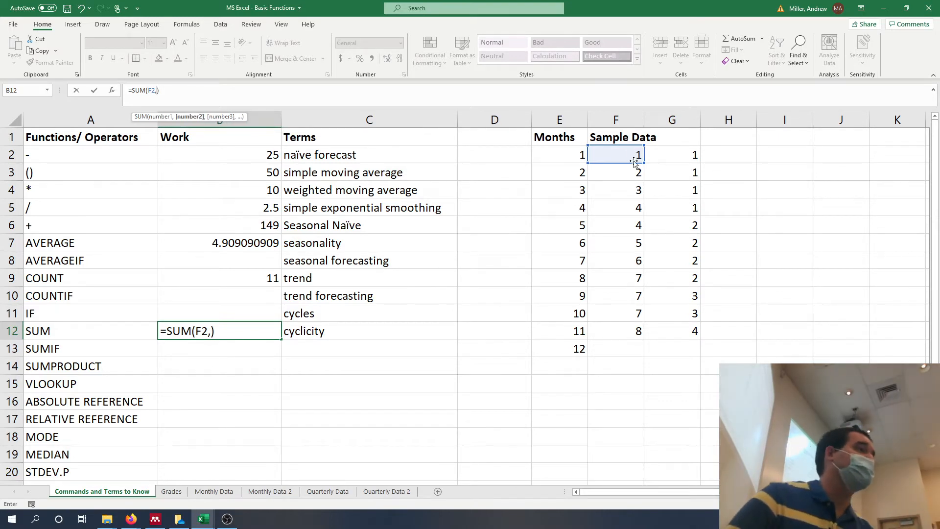
left_click(634, 167)
type(",")
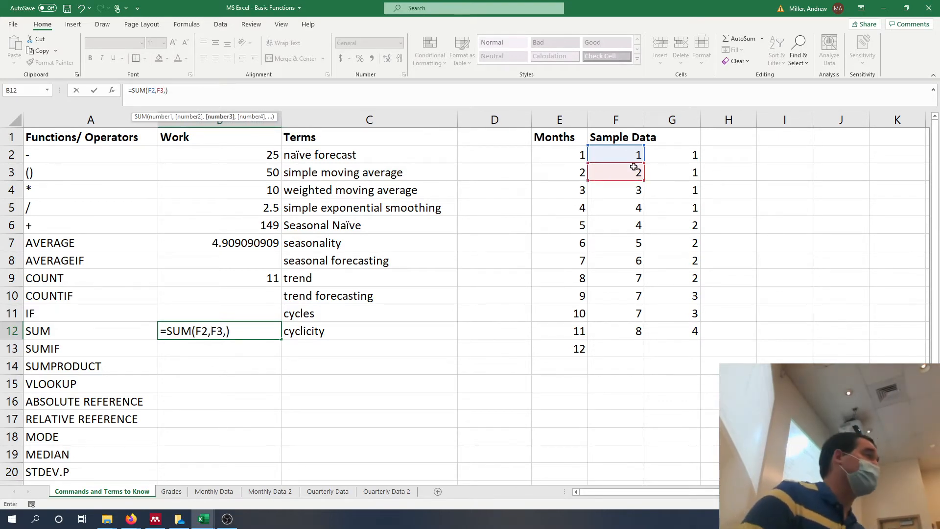
type("3,")
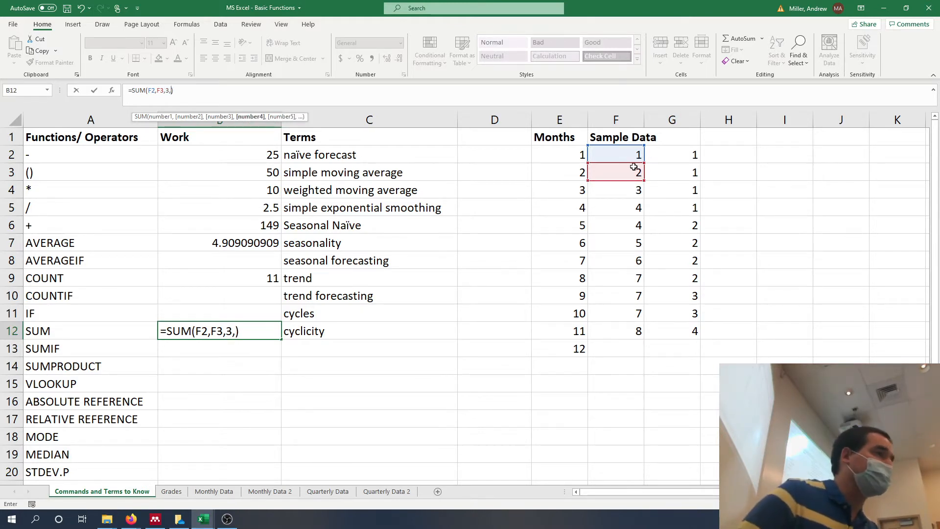
type("4,")
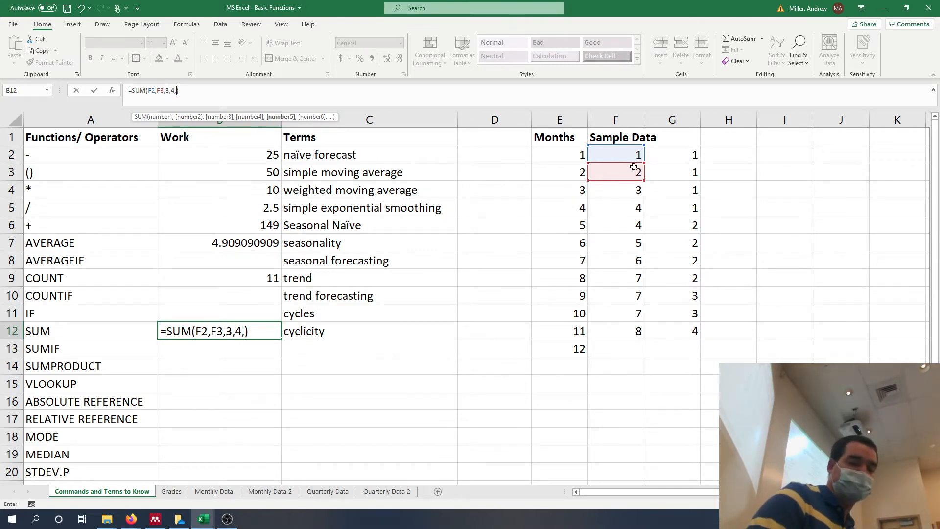
type("5")
key("Return")
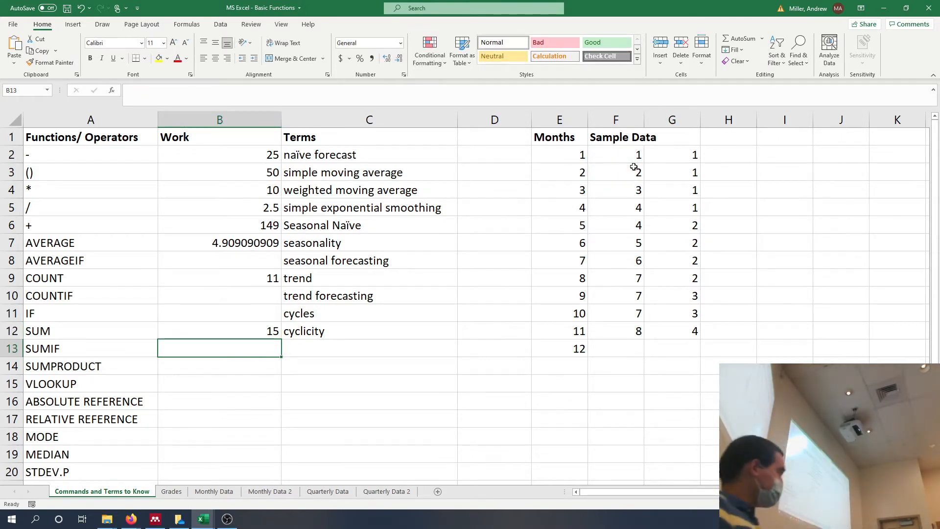
Enter the formula =SUMPRODUCT(F:F,G:G) in cell B14 to multiply and sum the two sample data columns.
key("Return")
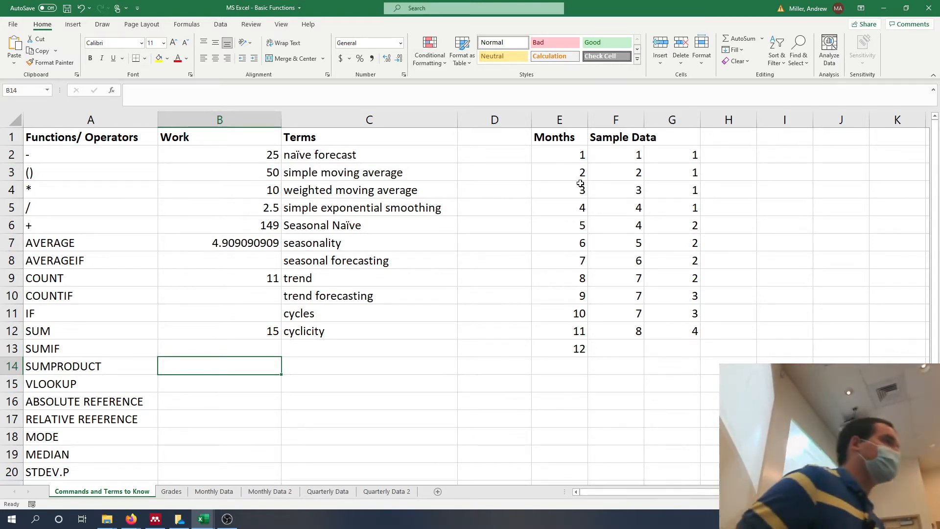
mouse_move(627, 153)
left_mouse_down()
mouse_move(663, 168)
mouse_move(648, 210)
mouse_move(659, 209)
left_mouse_up()
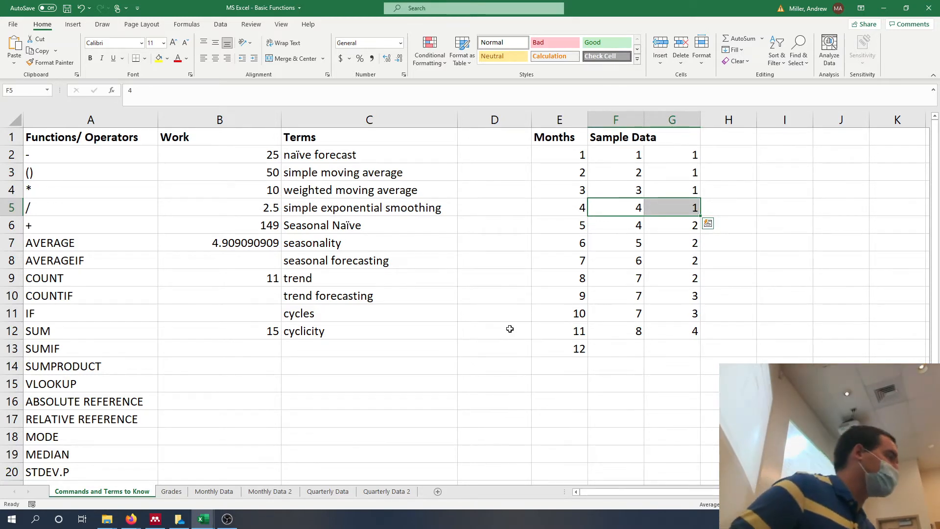
left_click(274, 364)
type("=sumpro")
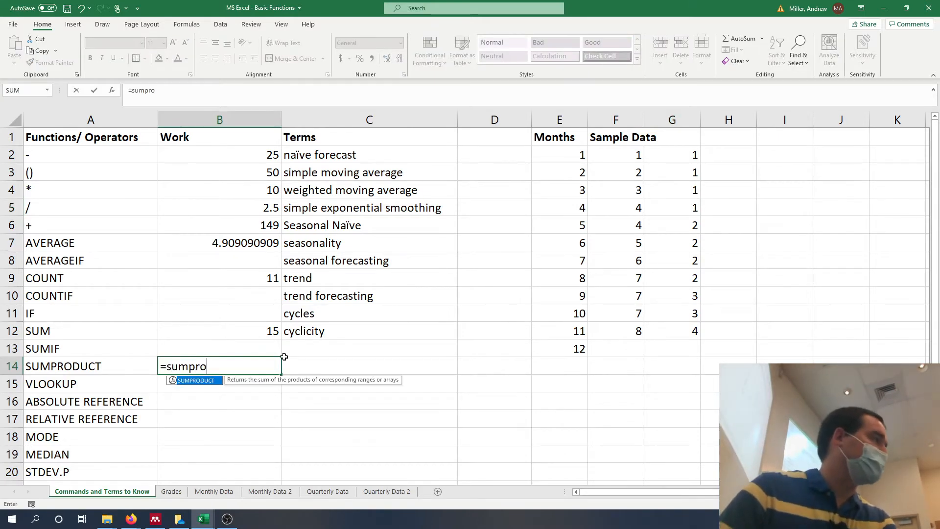
key("Tab")
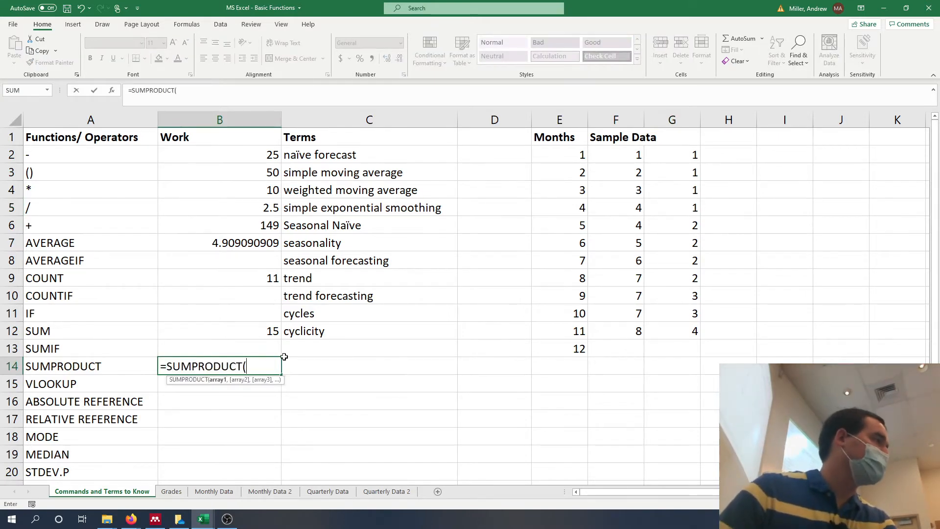
left_click(627, 117)
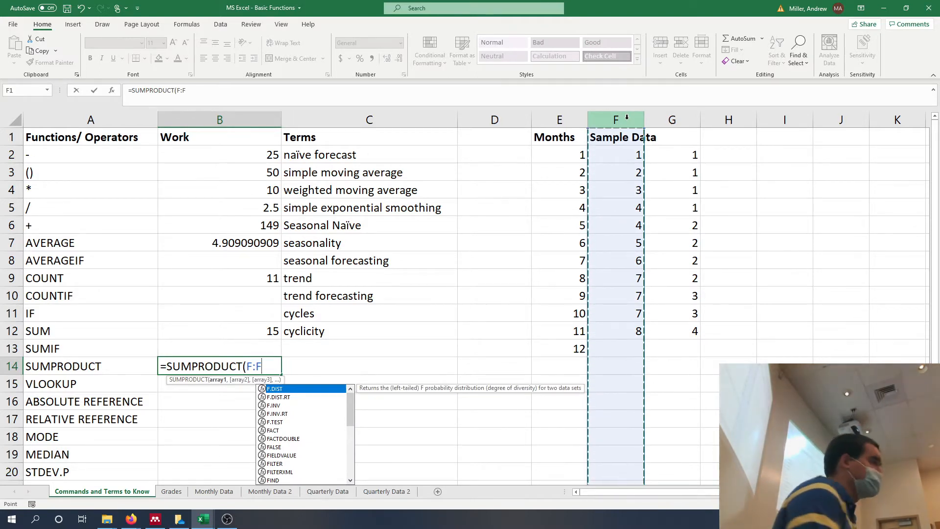
type(",")
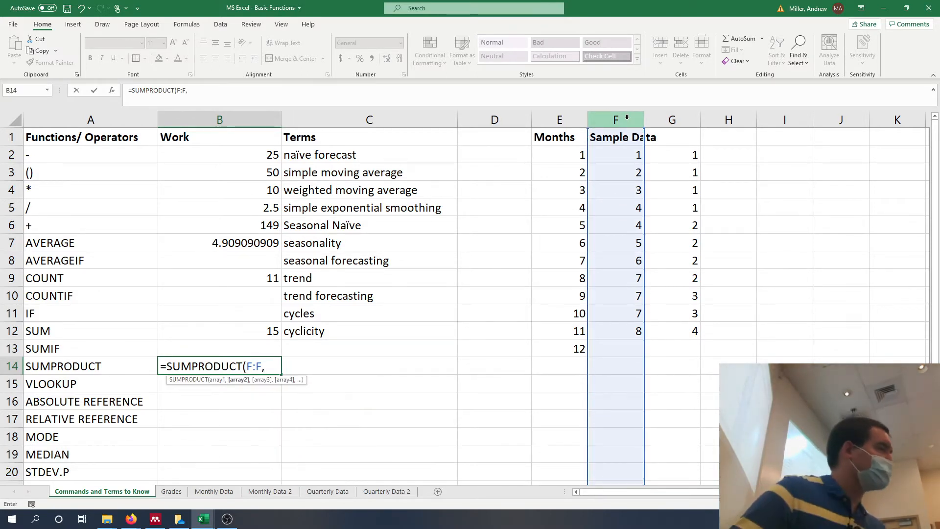
left_click(684, 116)
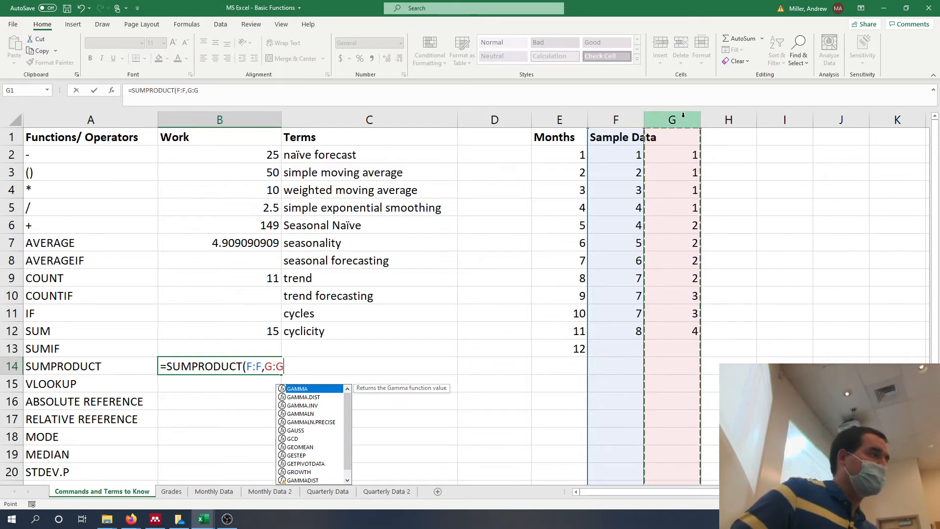
key("Return")
left_click(632, 155)
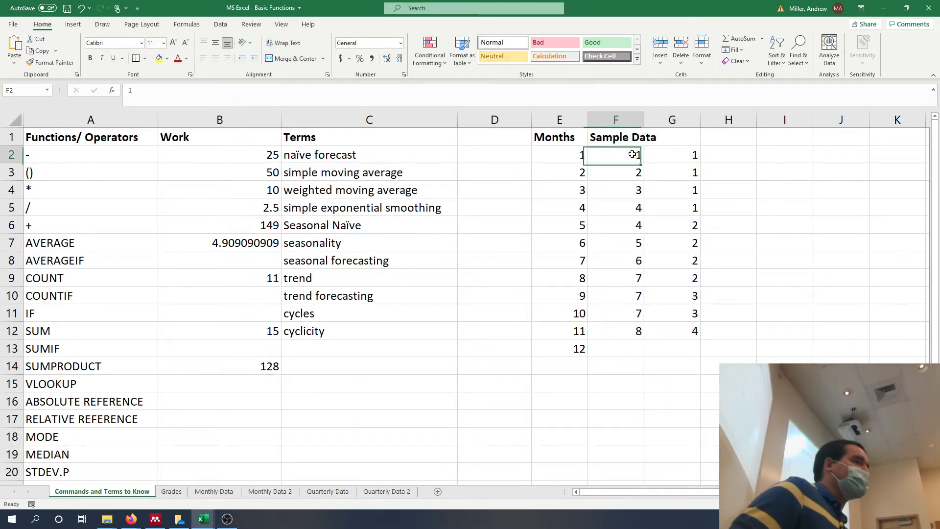
left_click_drag(633, 154, 652, 151)
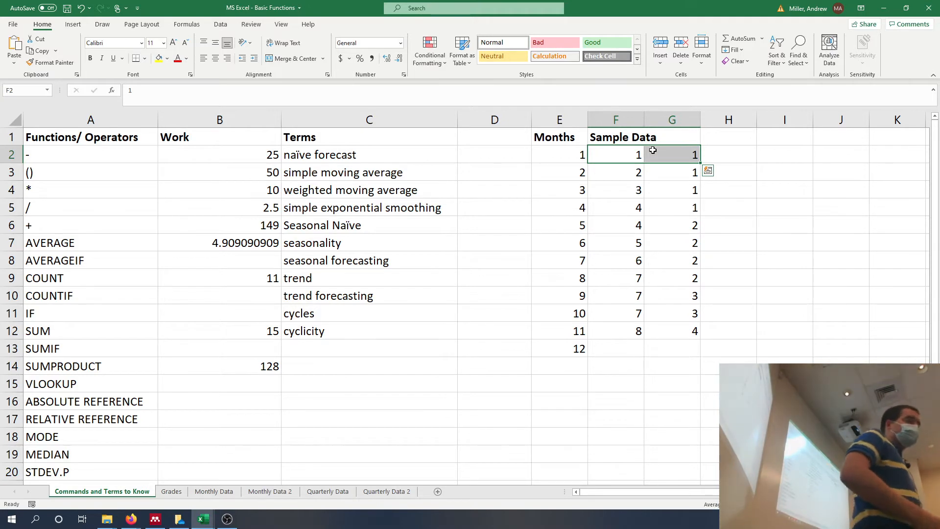
Clear the formula in cell B14 and start it again with the suggested SUMPRODUCT function.
left_click(232, 369)
left_click_drag(200, 90, 136, 79)
key("BackSpace")
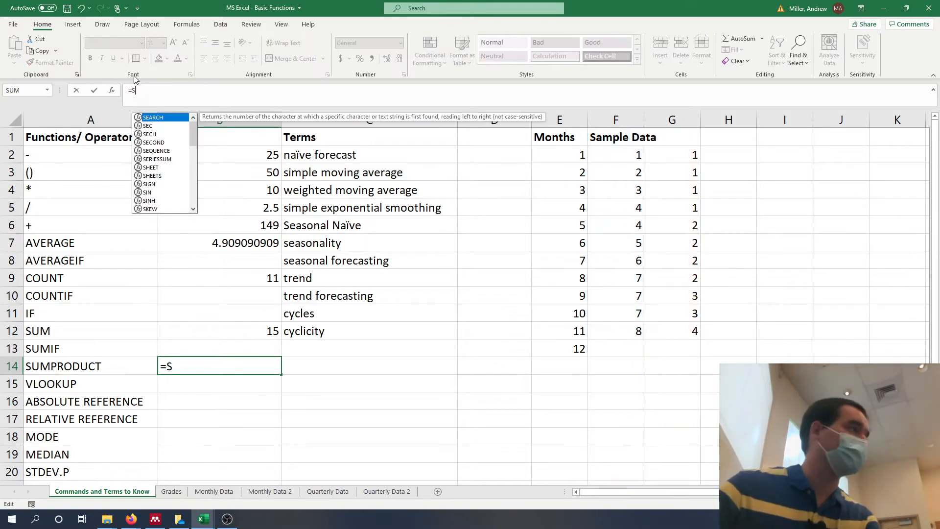
type("umpro")
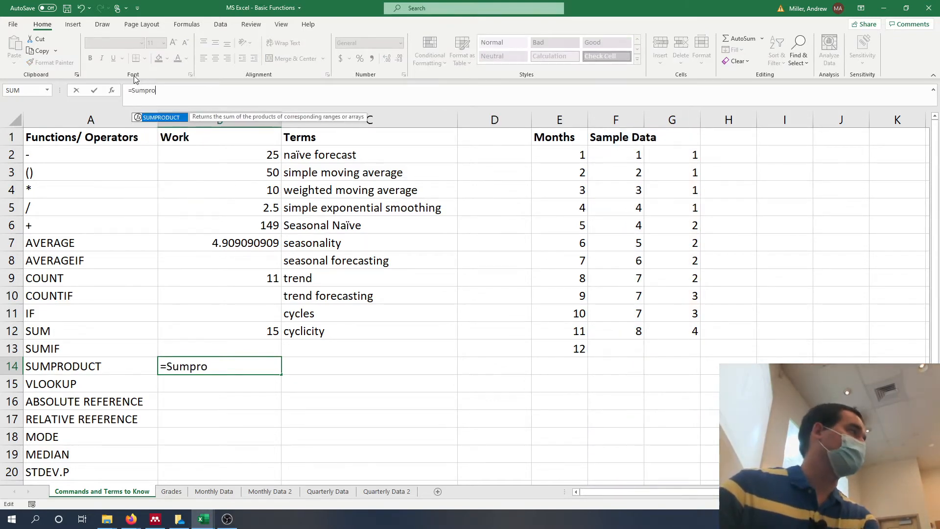
type("duct")
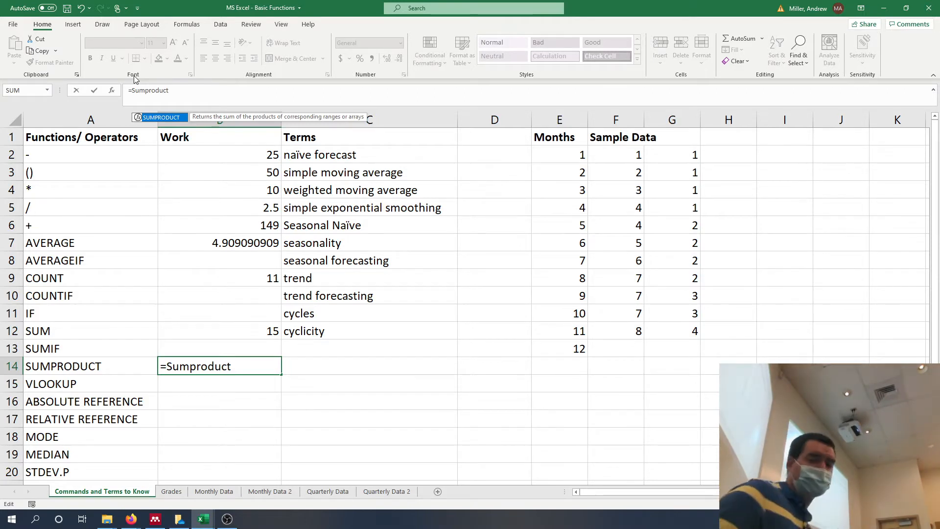
key("BackSpace")
key("BackSpace")
key("BackSpace")
key("BackSpace")
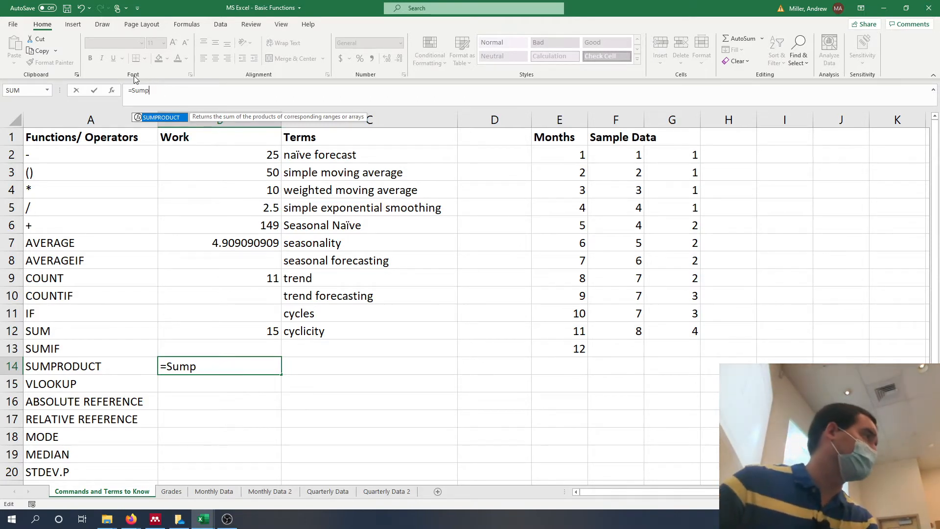
key("BackSpace")
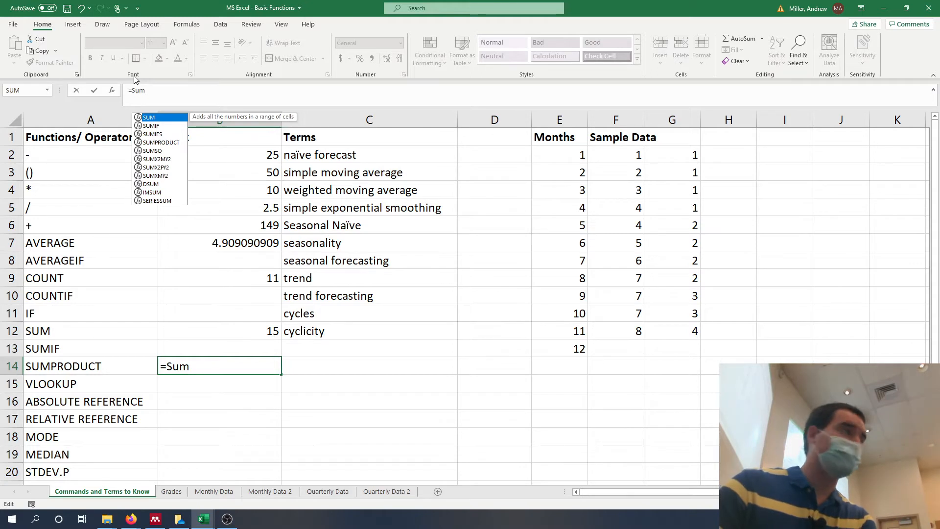
type("p")
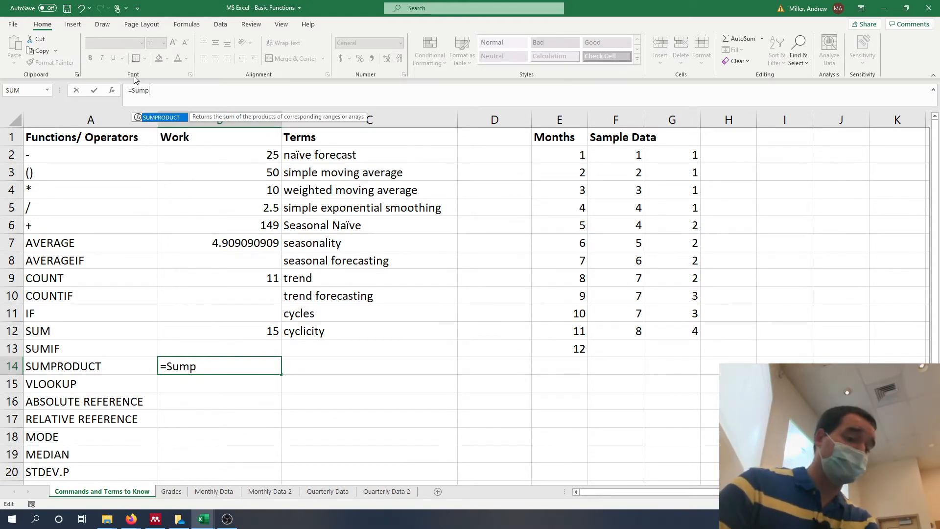
key("Tab")
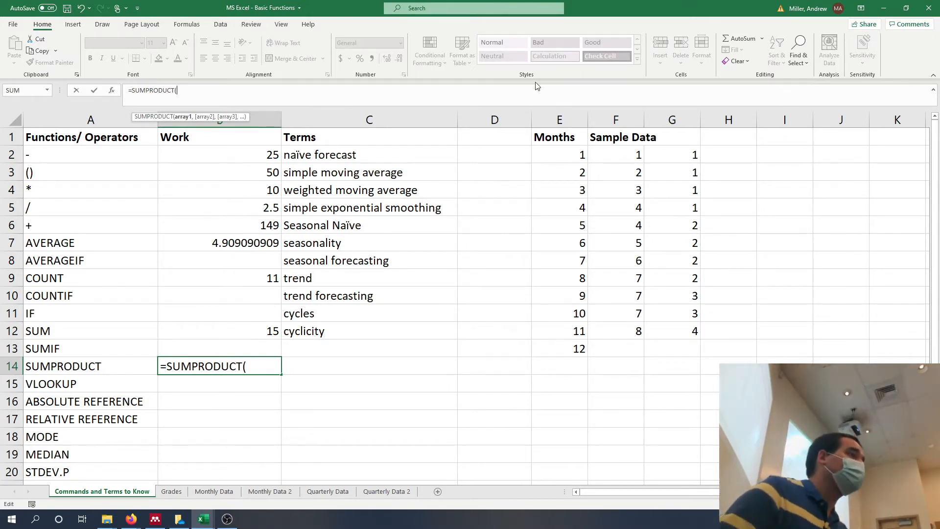
Complete the B14 formula with the two sample data columns as arrays so it reads =SUMPRODUCT(F:F,G:G).
left_click(613, 112)
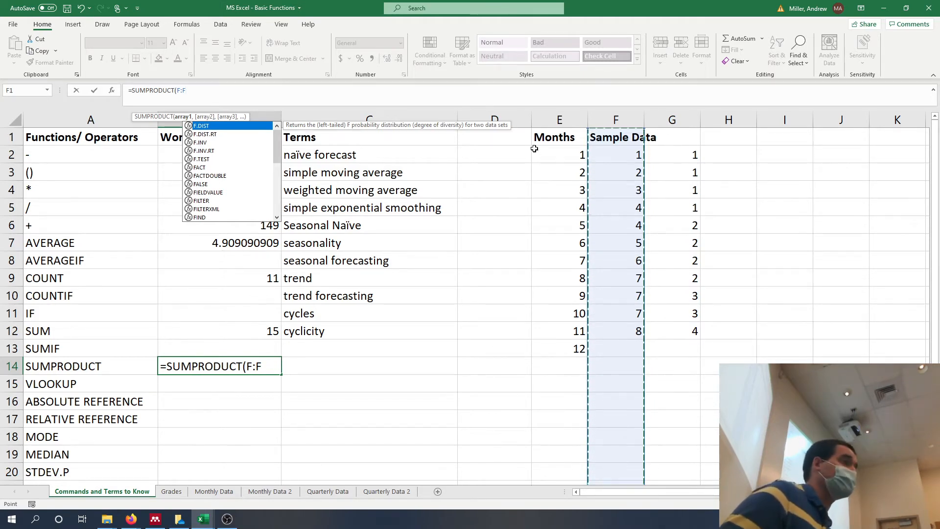
type(",")
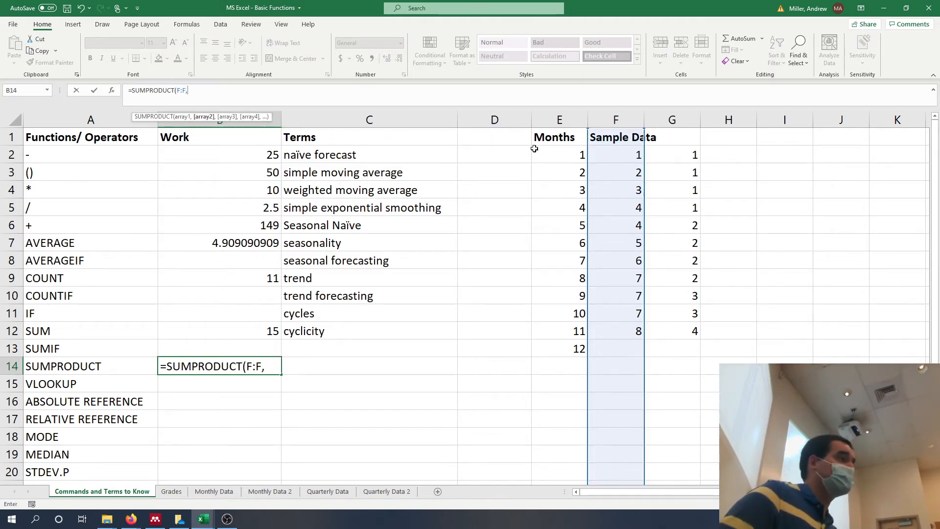
left_click(679, 111)
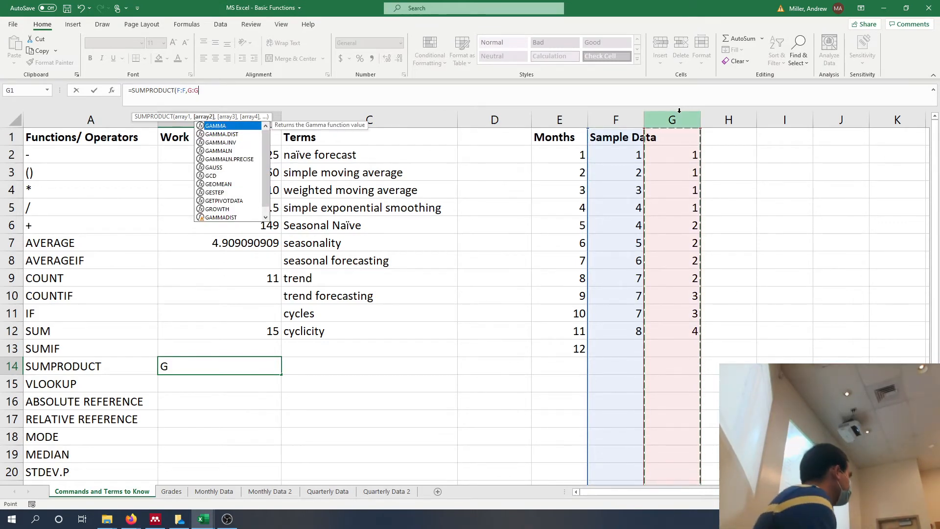
type(")")
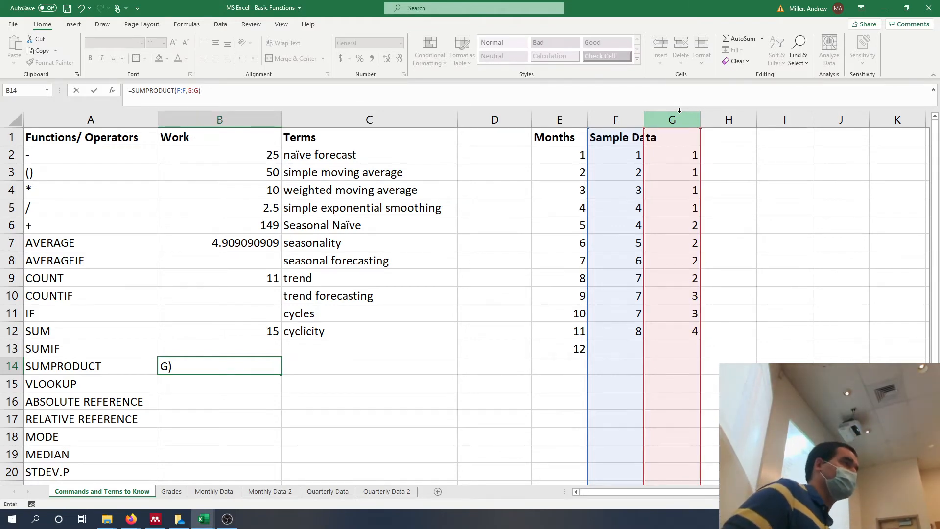
key("Return")
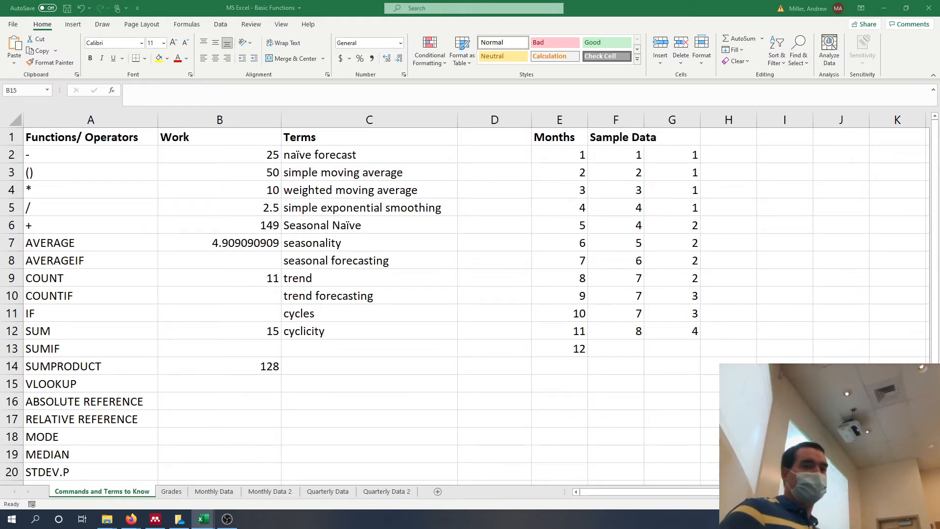
Start a VLOOKUP formula in cell B15 with lookup value 8 and columns F:G as the table array.
key("F2")
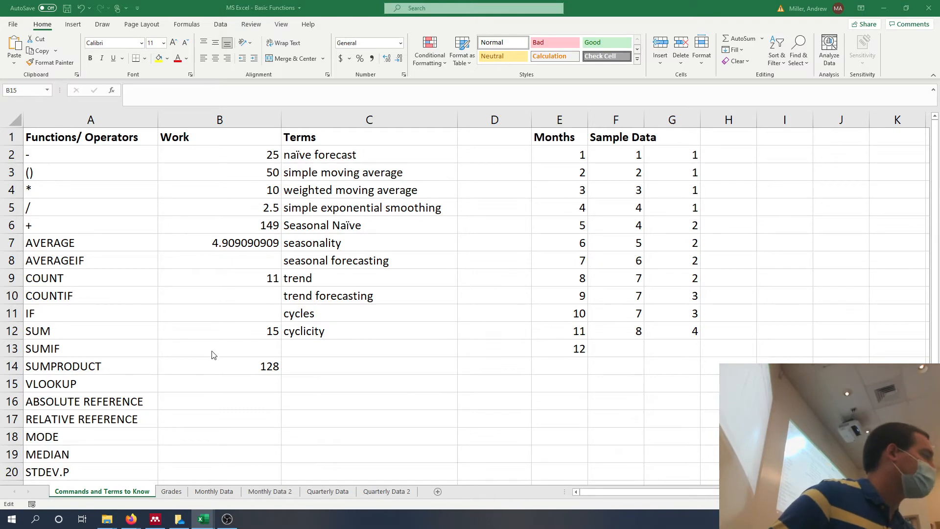
left_click(214, 389)
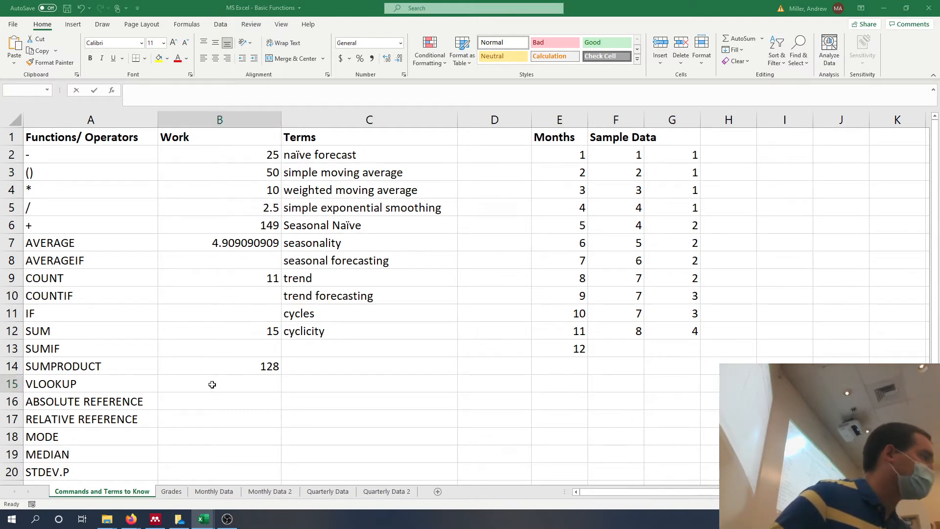
type("=vloo")
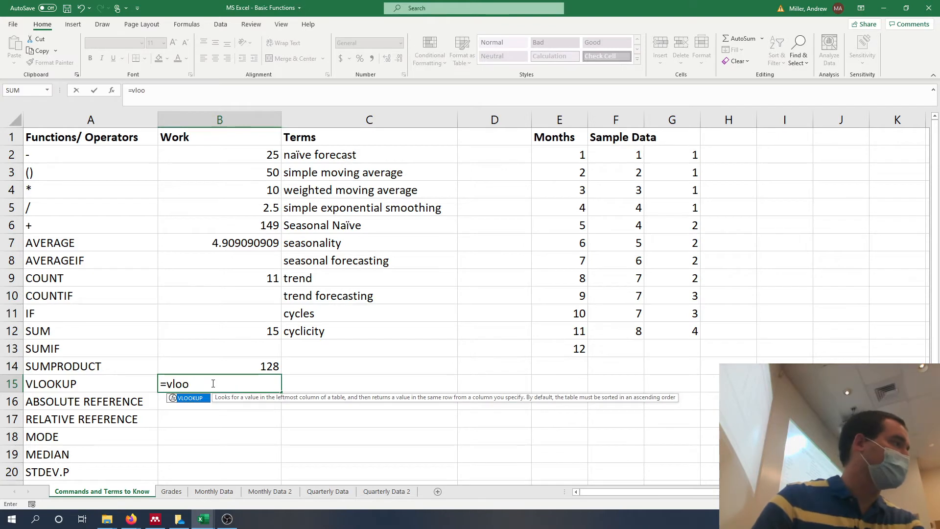
key("Tab")
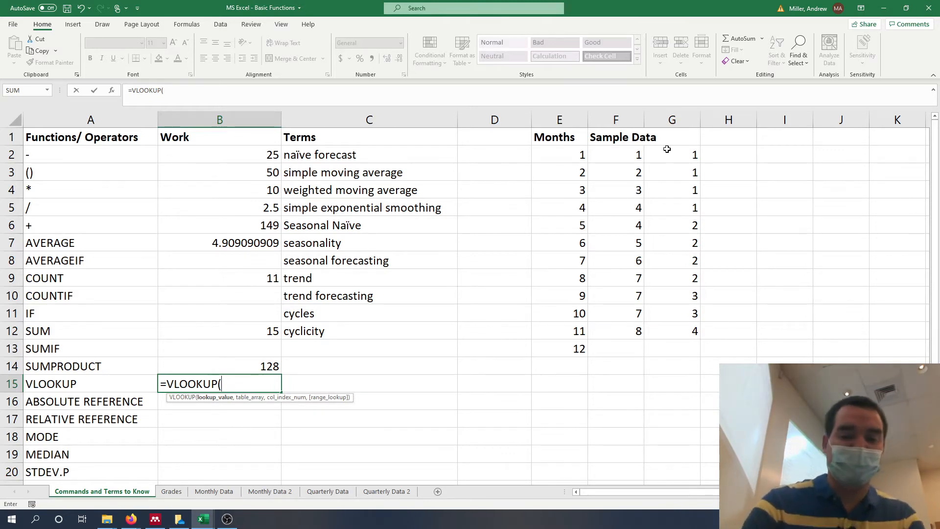
type("8,")
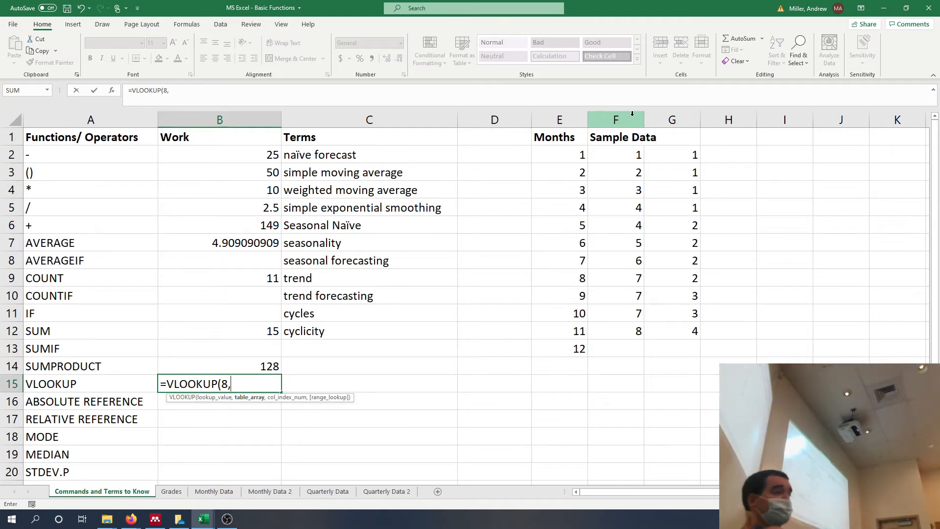
left_click_drag(626, 113, 648, 115)
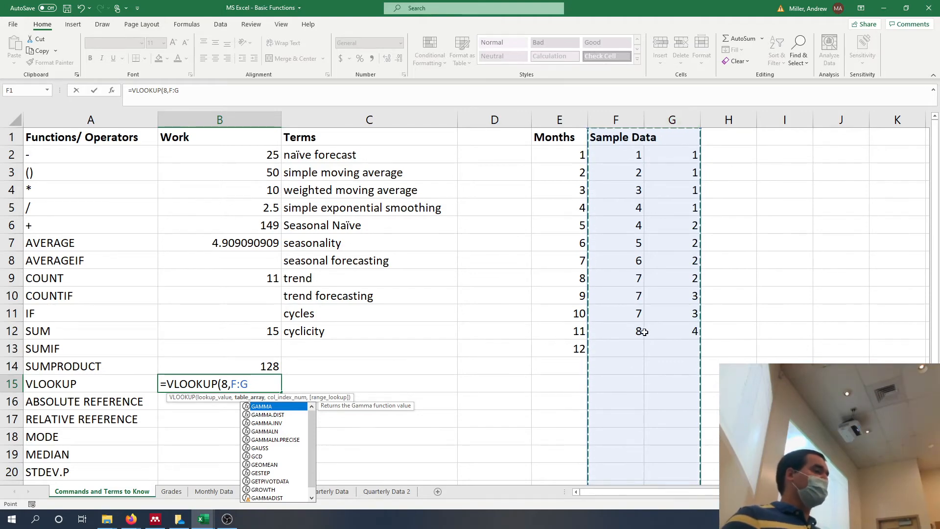
type(",")
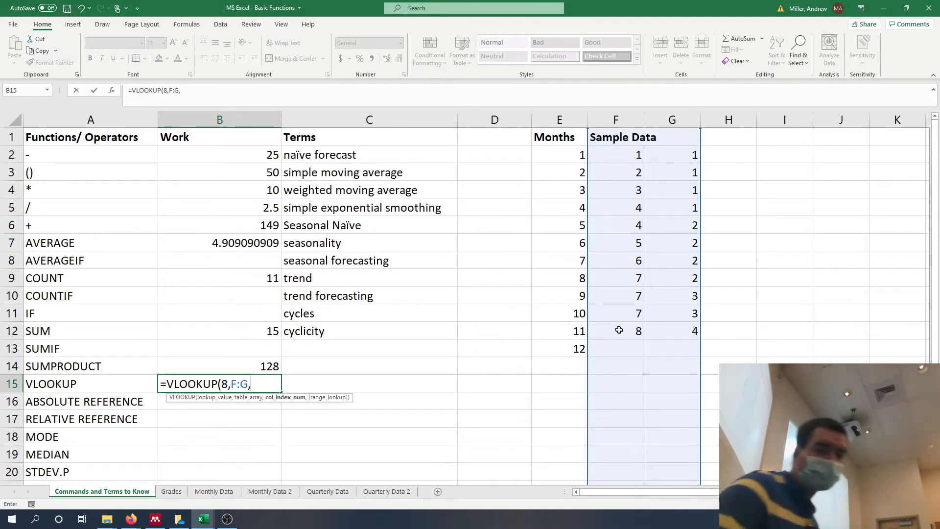
Finish the B15 lookup with column index 2 and an exact match so it reads =VLOOKUP(8,F:G,2,FALSE).
type("2")
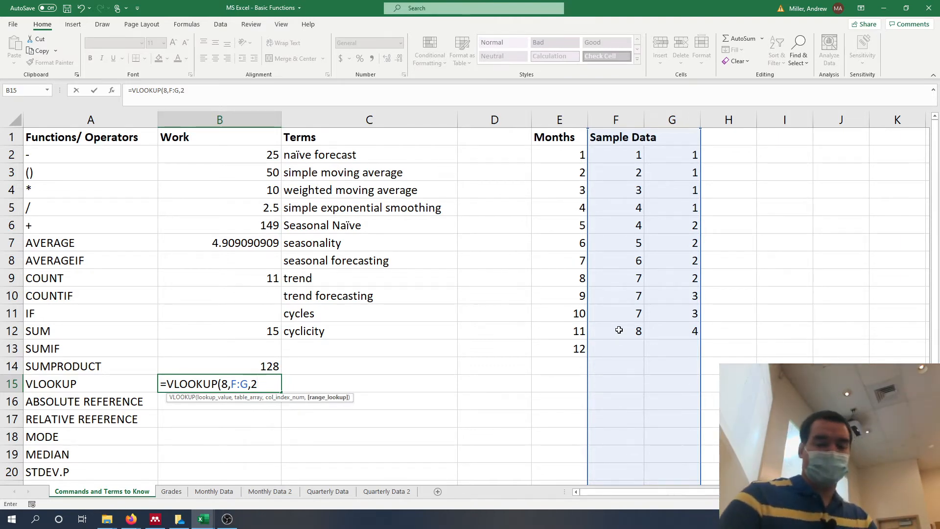
type(",")
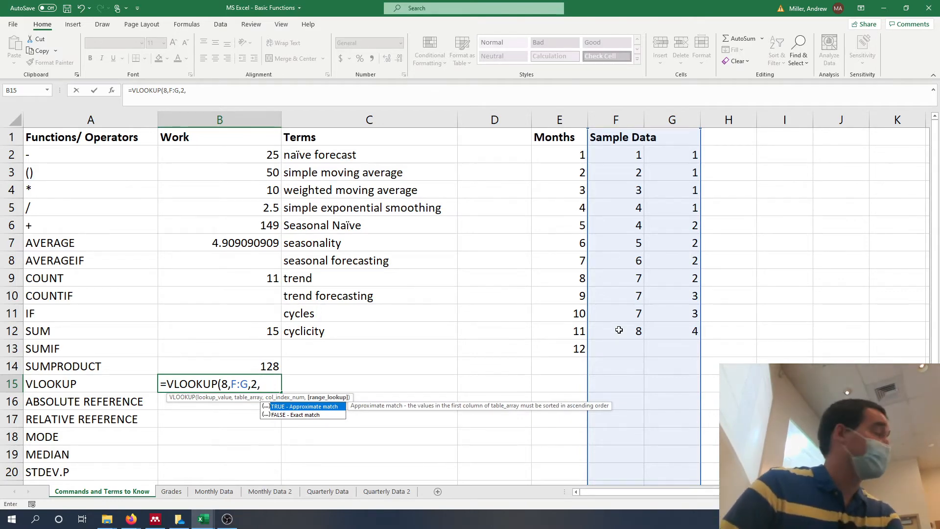
type("fa")
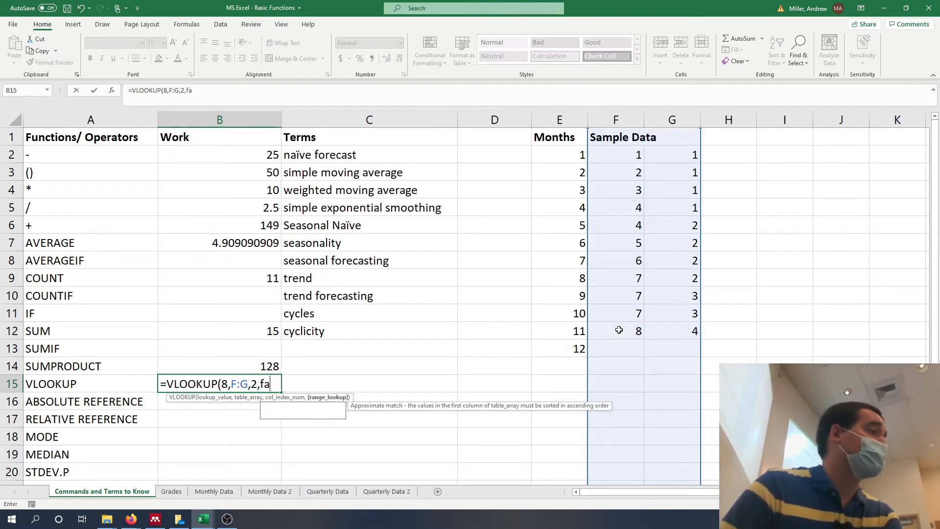
type("lse)")
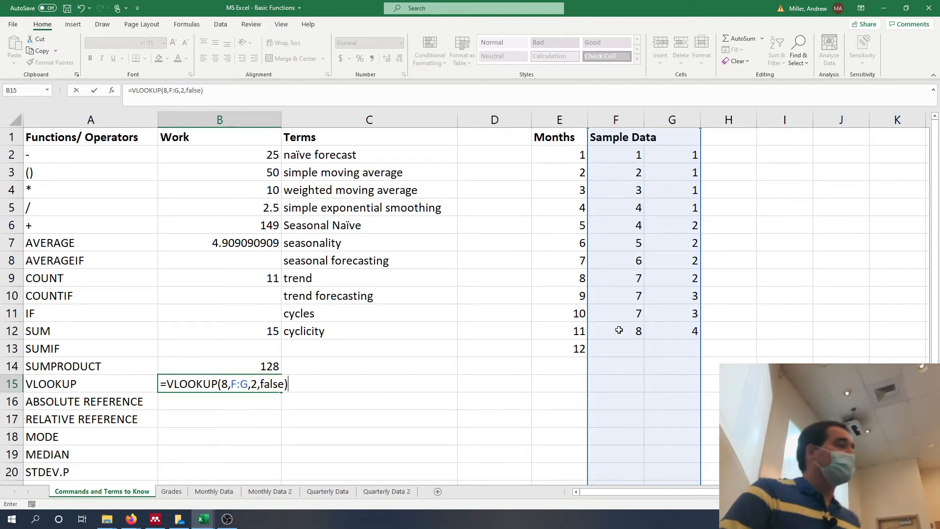
key("Return")
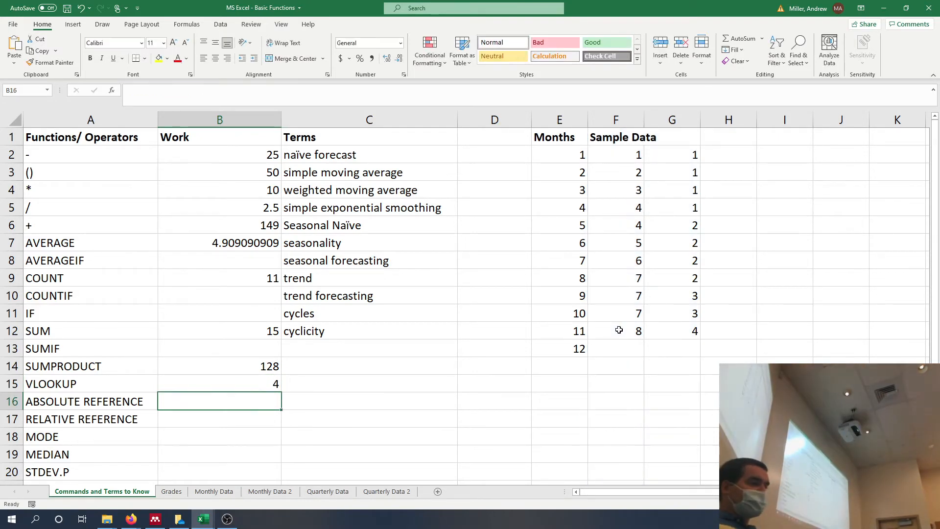
key("Up")
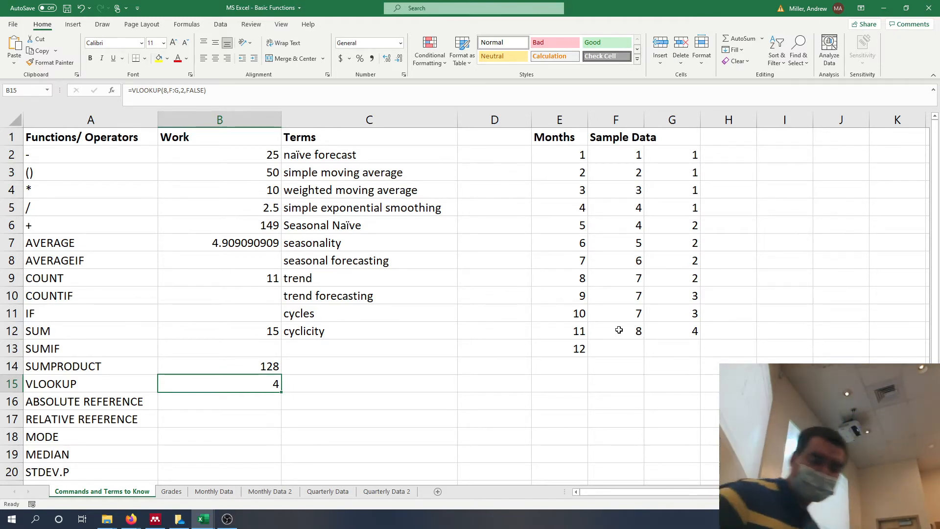
key("Up")
key("Down")
key("Down")
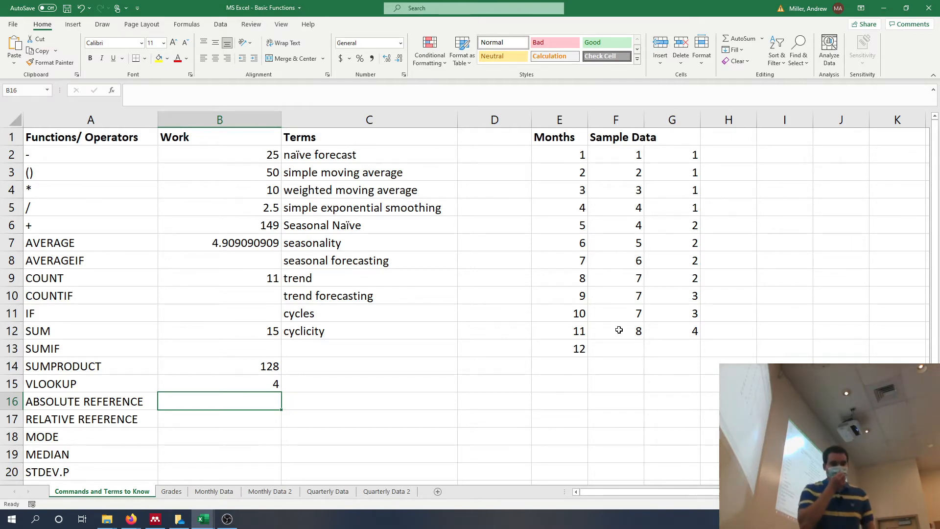
Start a formula in cell B16, beside ABSOLUTE REFERENCE, that refers to cell E4.
type("=")
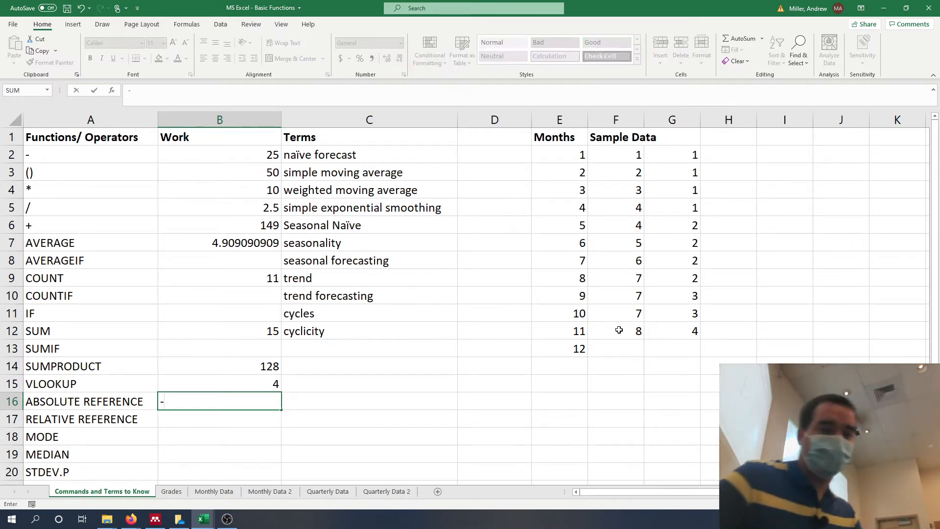
key("BackSpace")
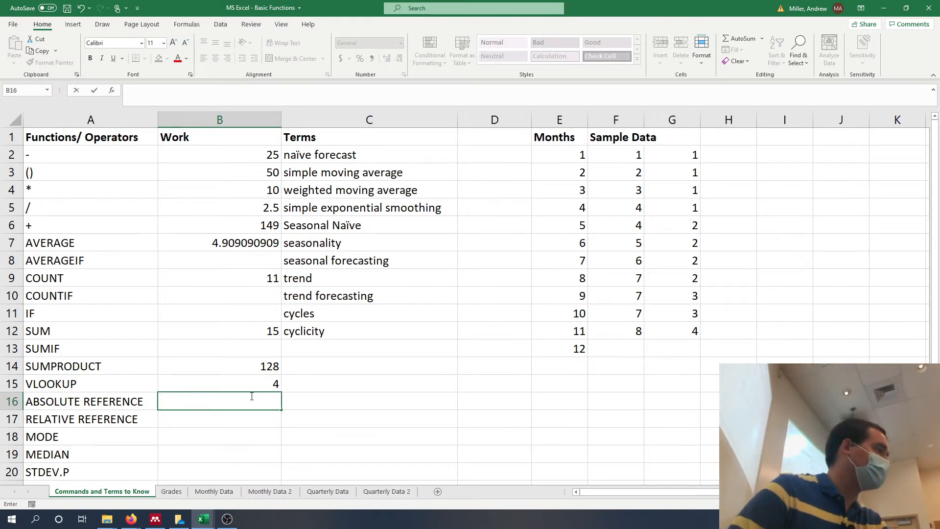
left_click(241, 400)
type("-=")
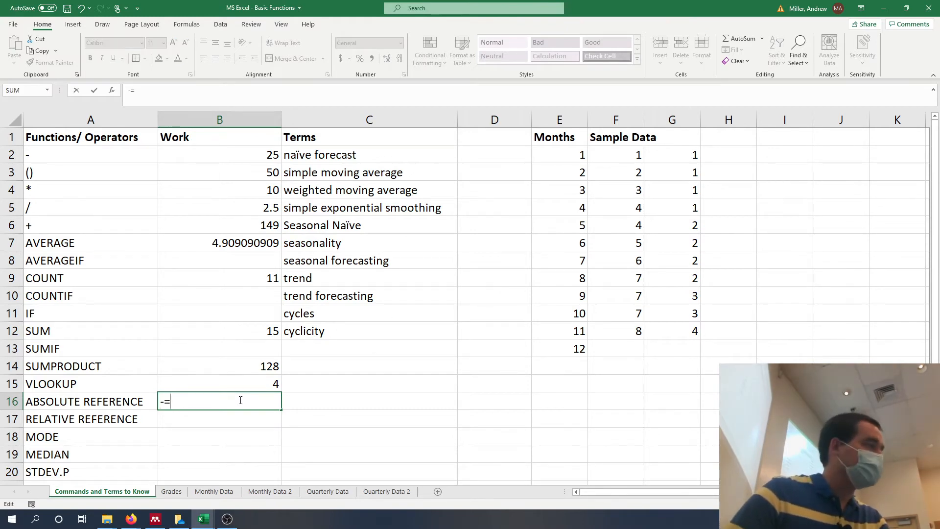
key("BackSpace")
key("BackSpace")
type("=")
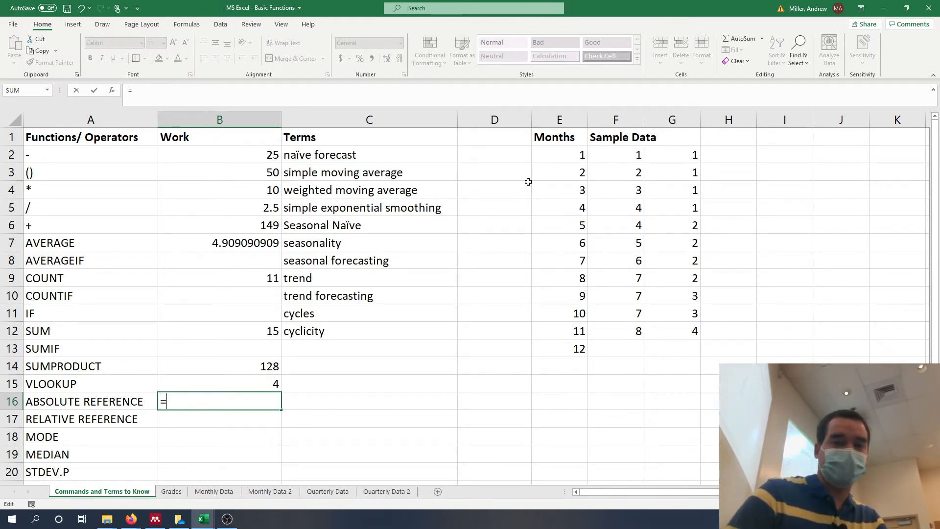
type("E4")
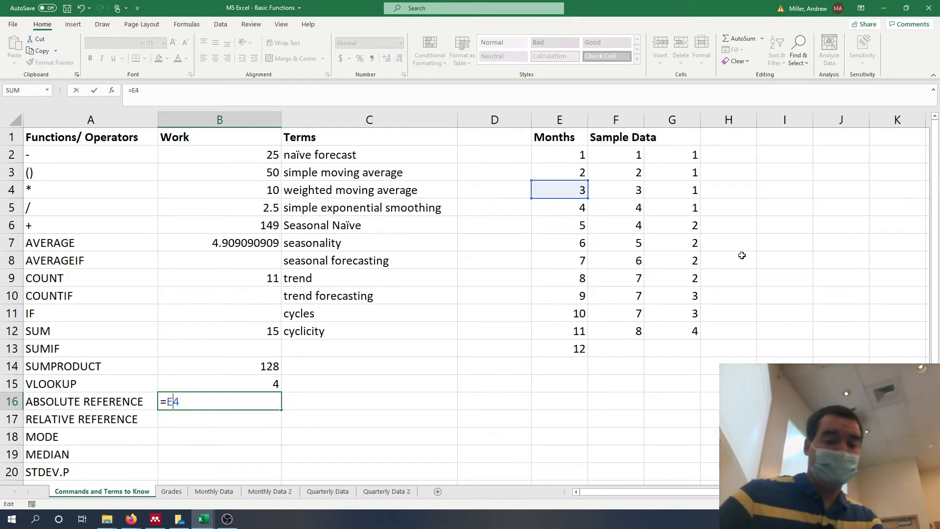
Make the E4 reference in B16 absolute so the formula reads =$E$4.
key("F4")
key("F4")
type("$E$")
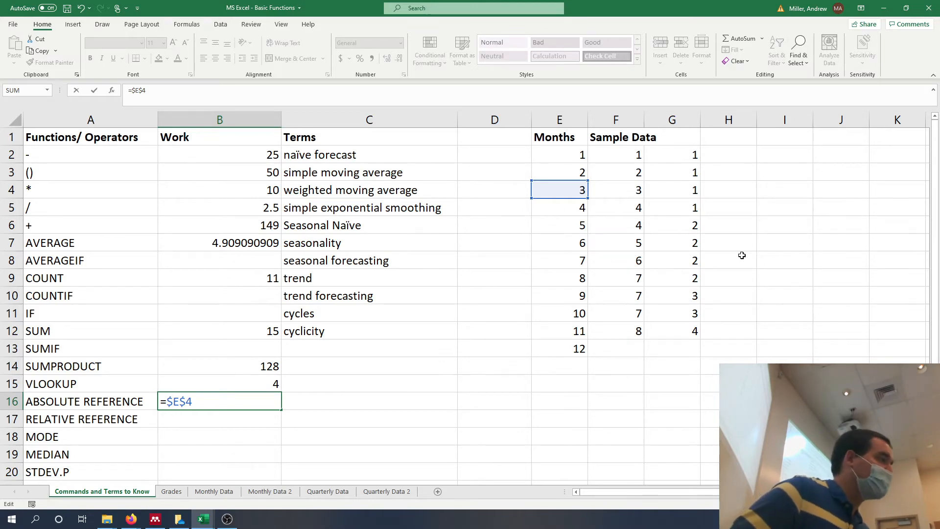
key("Return")
Re-enter the E4 reference in B16, cycle it through its absolute and mixed forms, and commit it as =E$4.
key("Up")
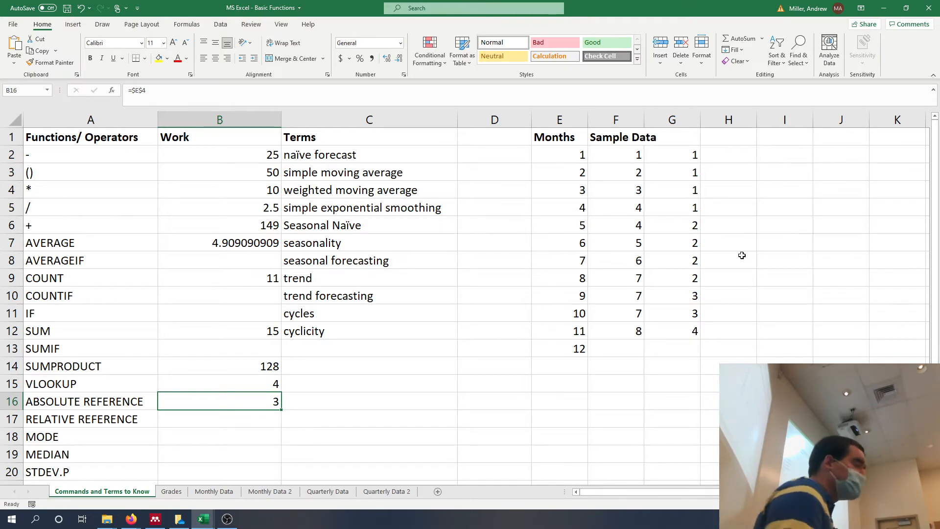
type("=")
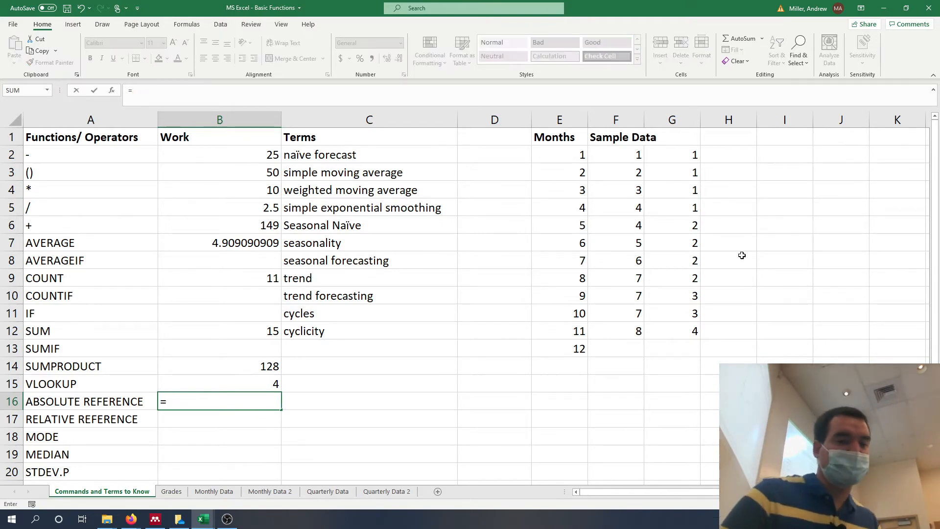
left_click(576, 189)
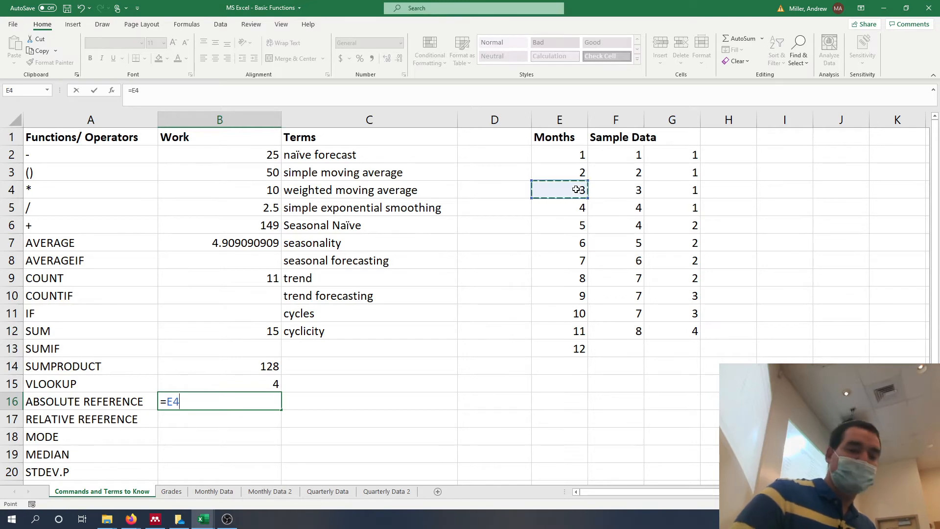
key("F4")
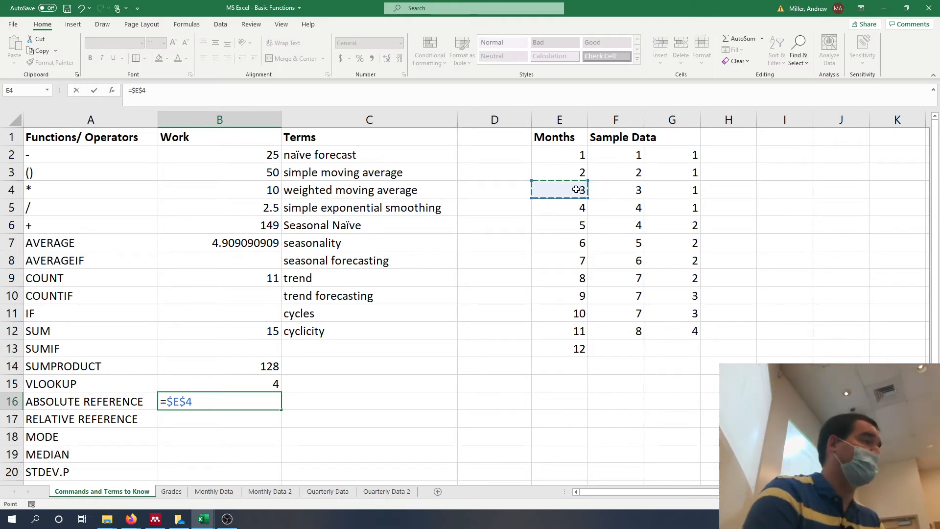
key("F4")
key("F4")
key("F4")
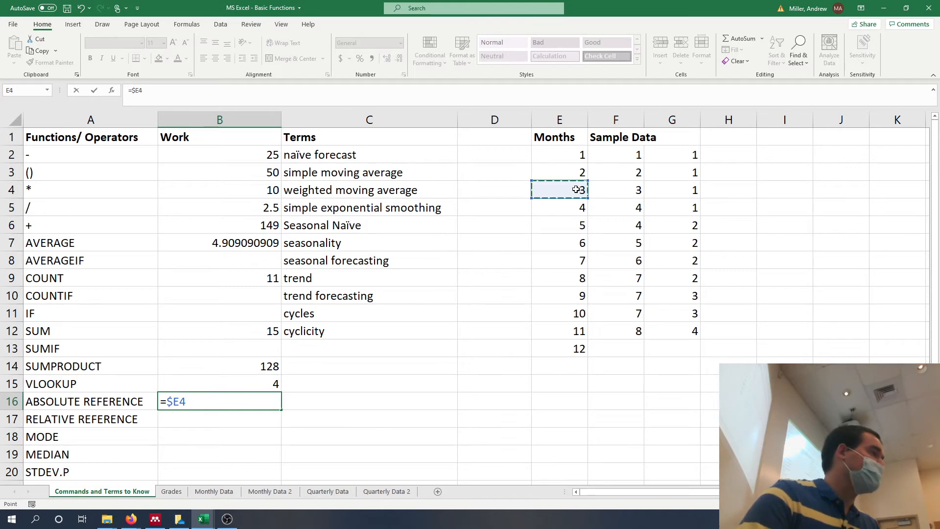
key("F4")
key("F4")
key("F4")
key("F4")
key("F4")
key("F4")
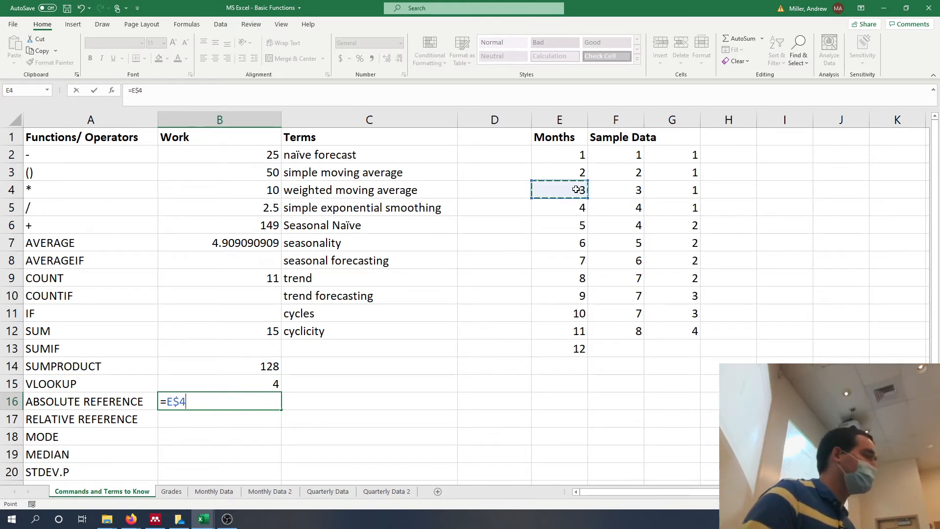
key("Return")
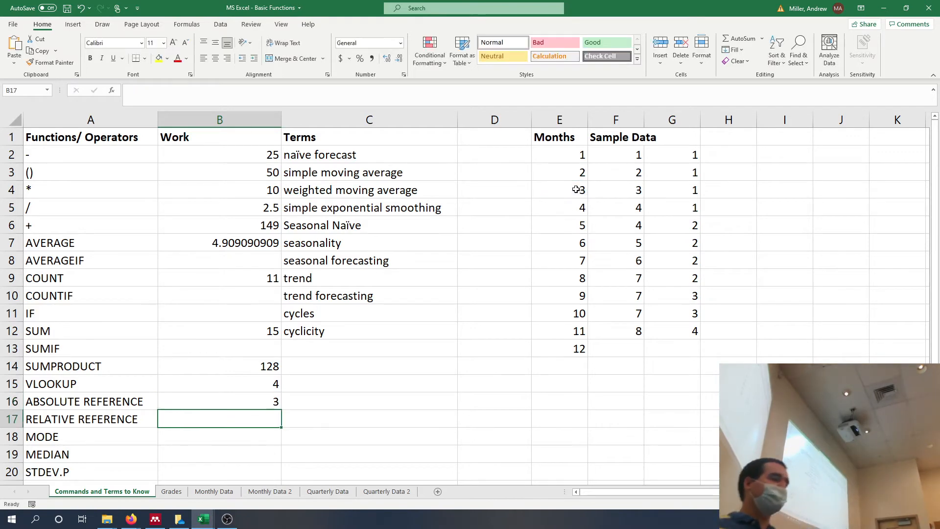
Enter the relative reference formula =C4 in cell B17, beside RELATIVE REFERENCE.
type("=")
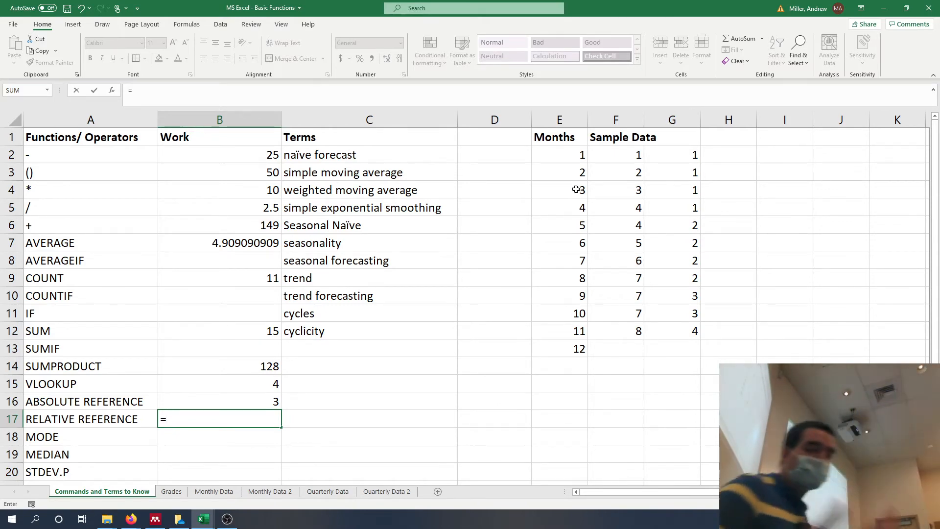
type("C4")
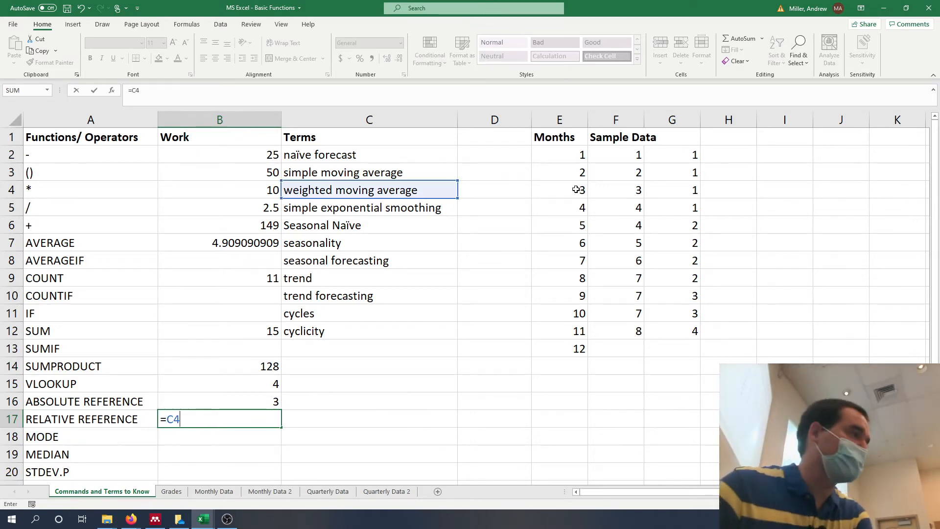
key("Return")
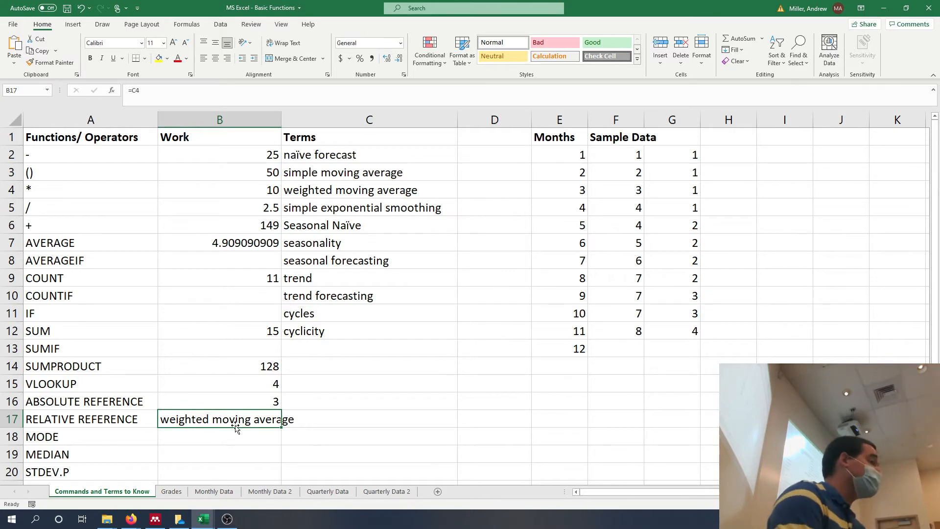
Shorten the term in cell C4 to "weighted moving averag" by removing its last letter.
left_click(365, 194)
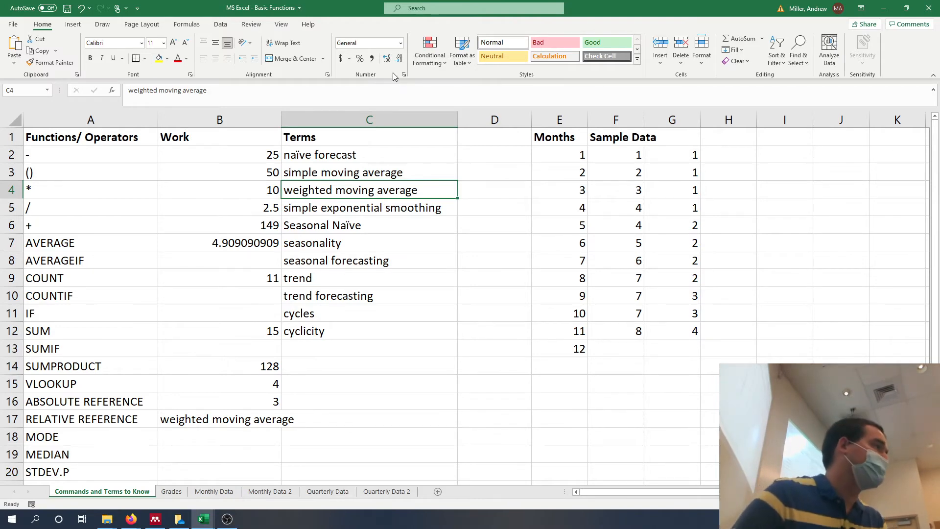
left_click(366, 94)
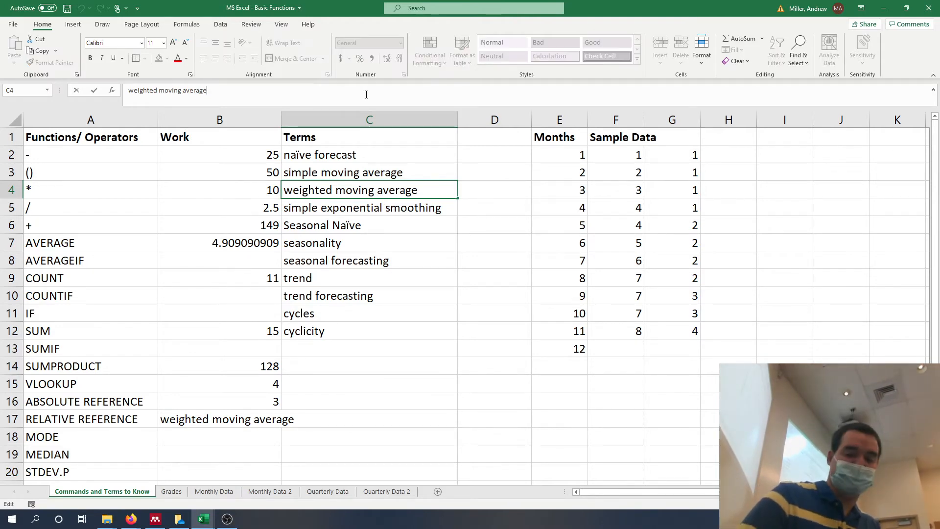
key("BackSpace")
key("Return")
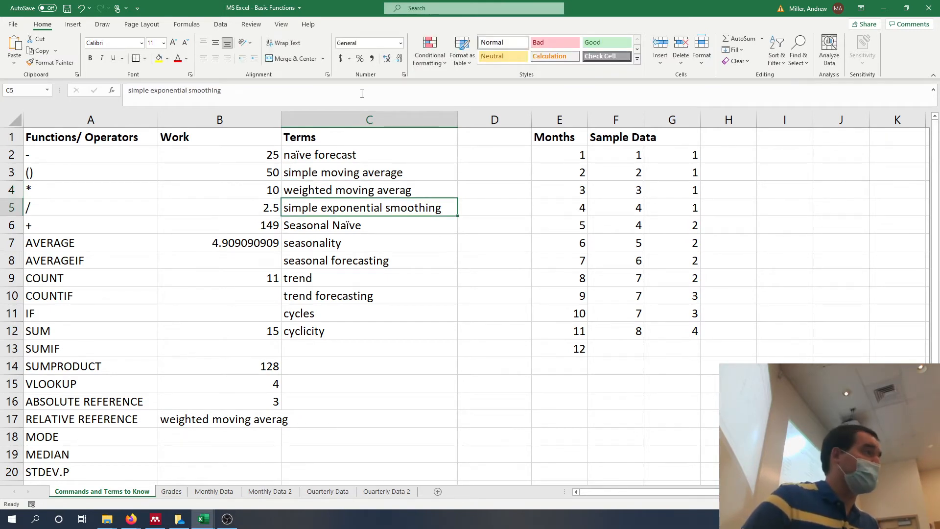
left_click(402, 192)
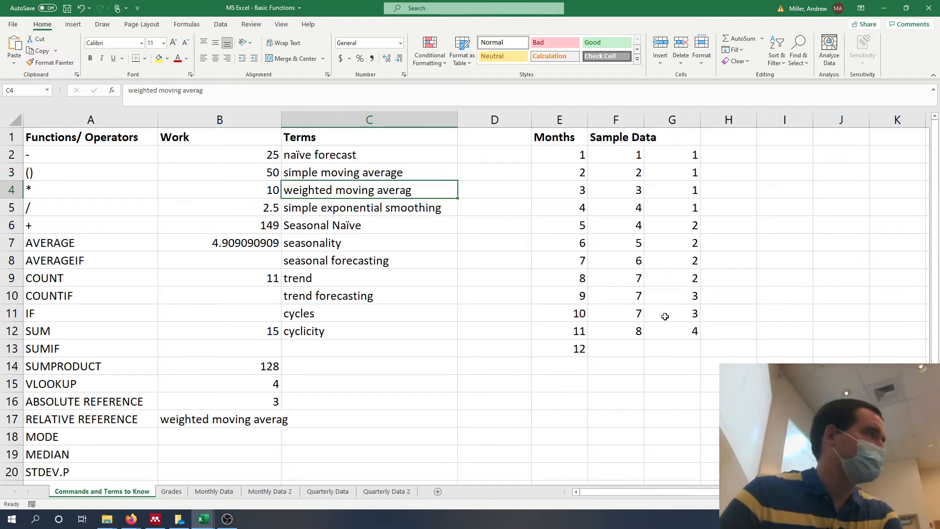
Select cell B18 beside MODE and save the workbook.
left_click(269, 435)
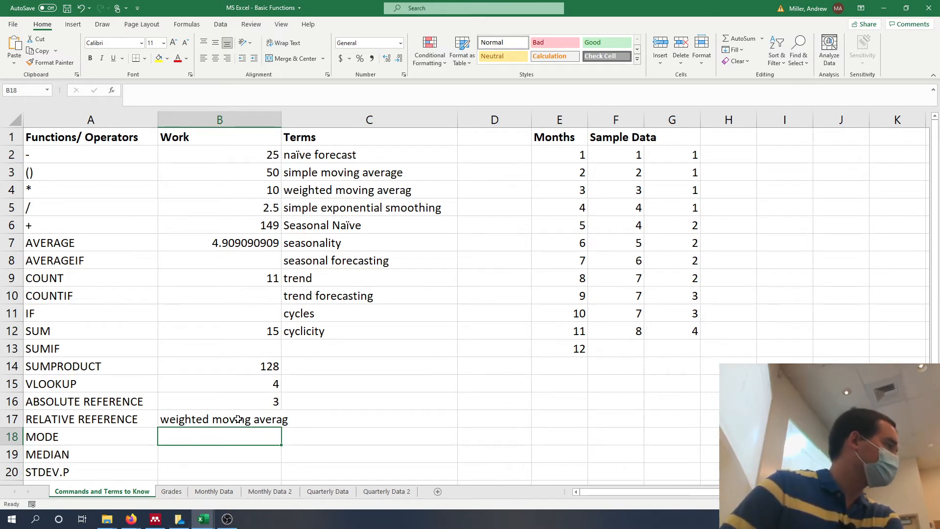
left_click(217, 450)
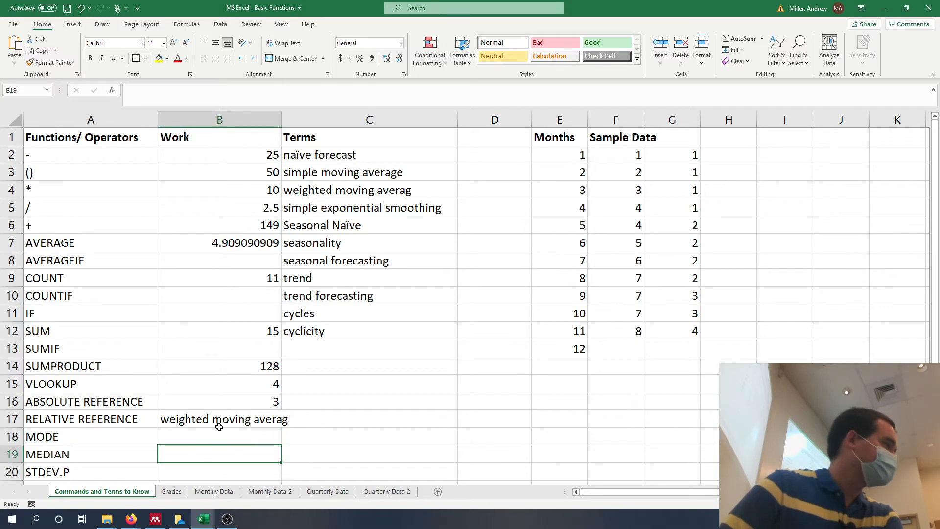
left_click(218, 427)
left_click(220, 432)
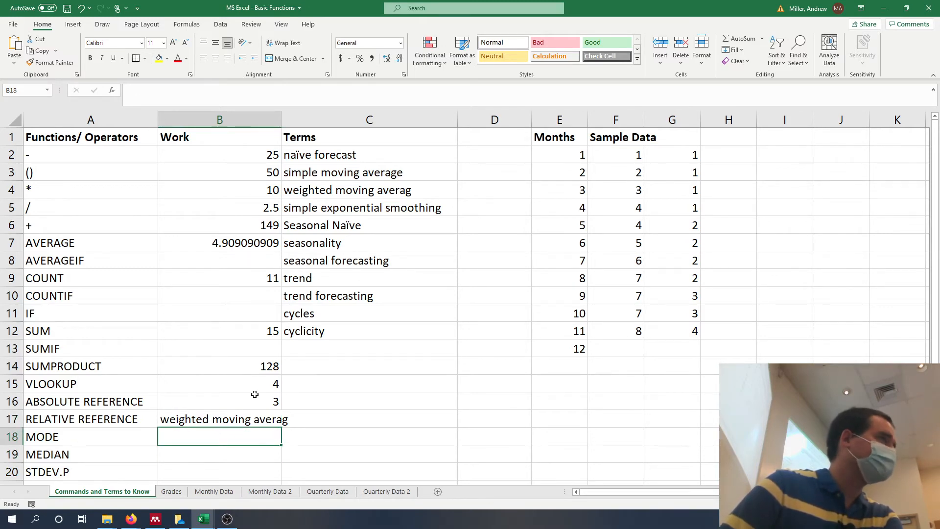
left_click(68, 13)
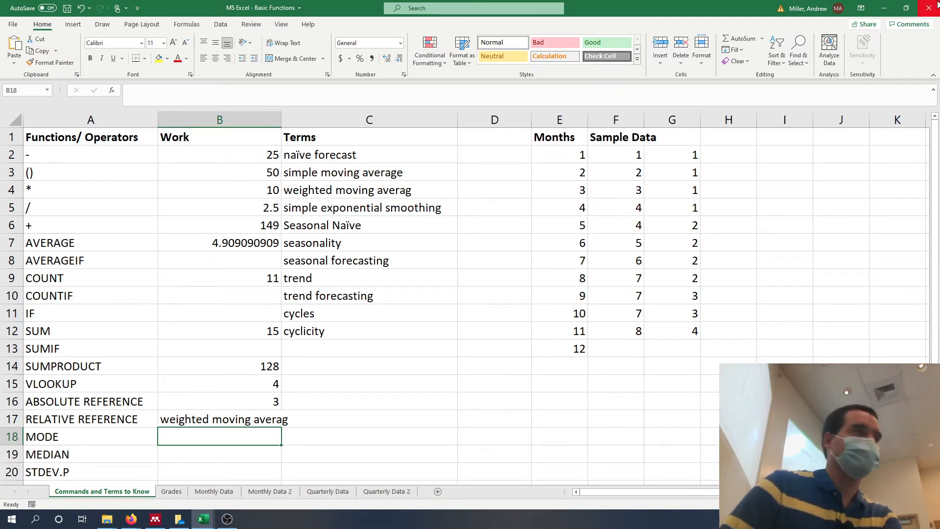
Close the EBH 034 Seating Chart and MS Excel - Basic Functions workbooks, saving the latter's changes, along with all remaining Excel windows.
left_click(884, 9)
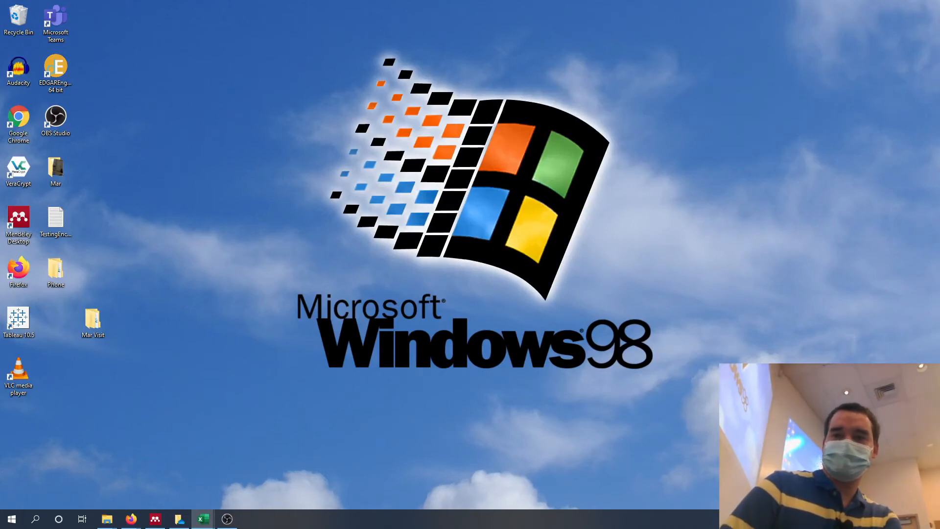
left_click_drag(939, 118, 674, 0)
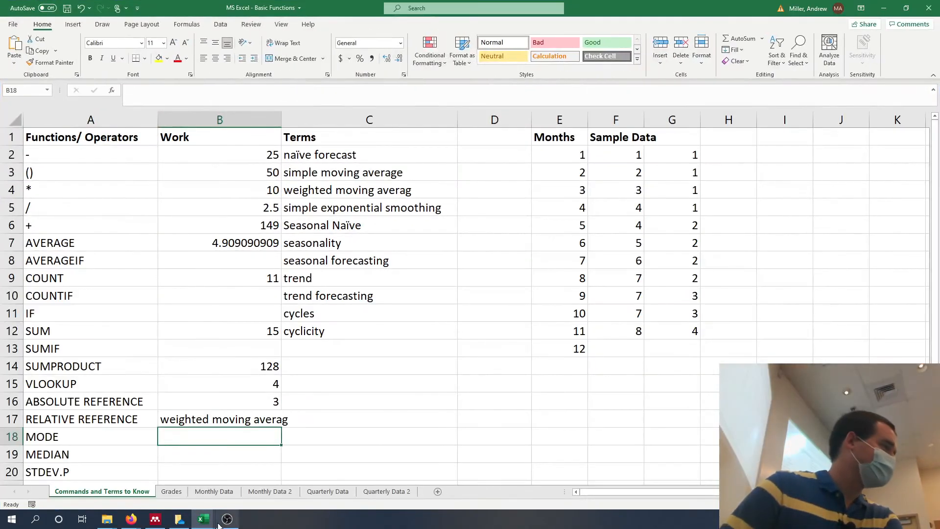
mouse_move(198, 522)
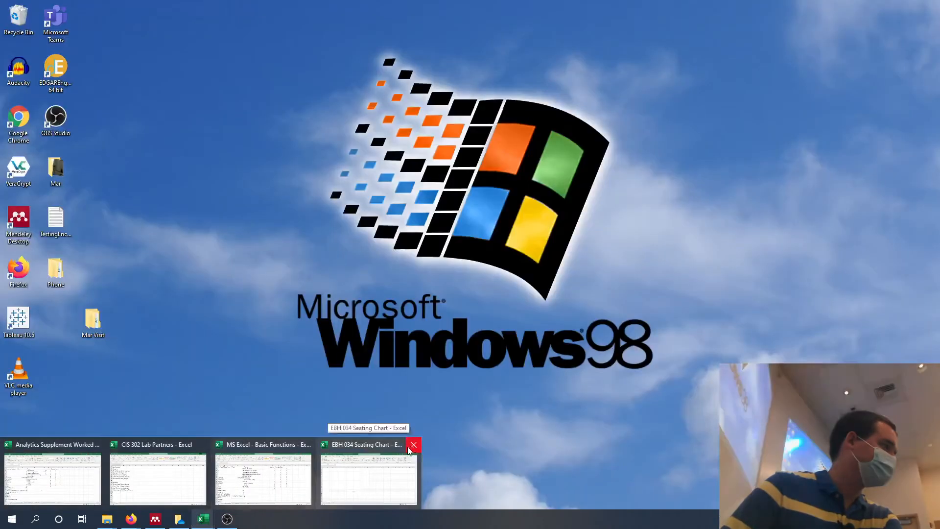
left_click(413, 445)
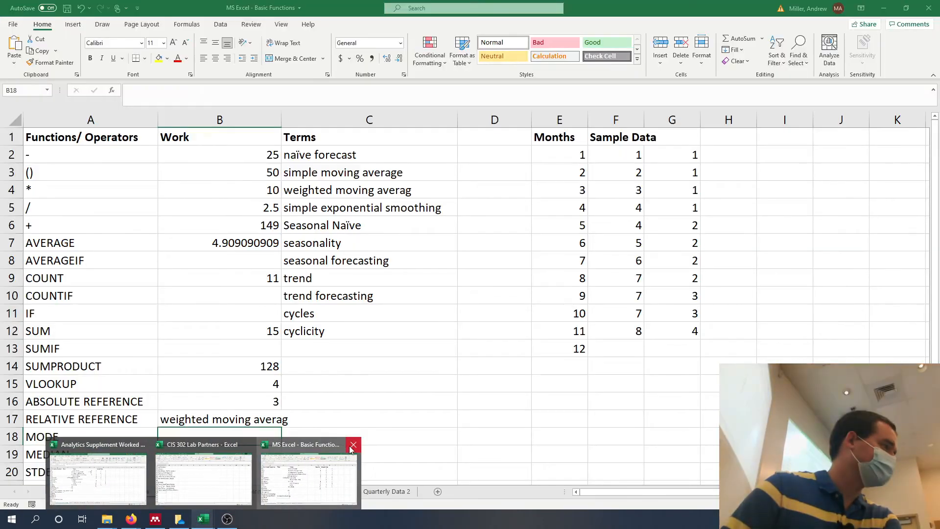
left_click(353, 444)
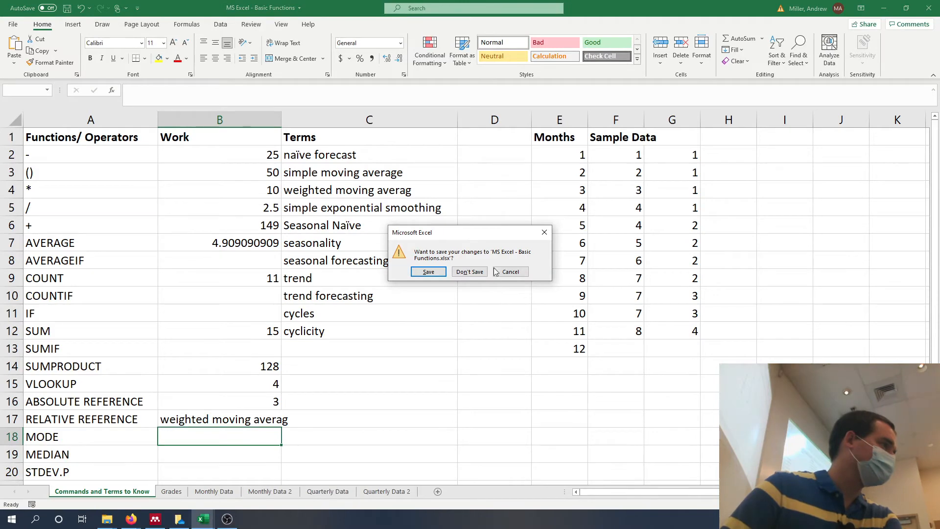
left_click(435, 272)
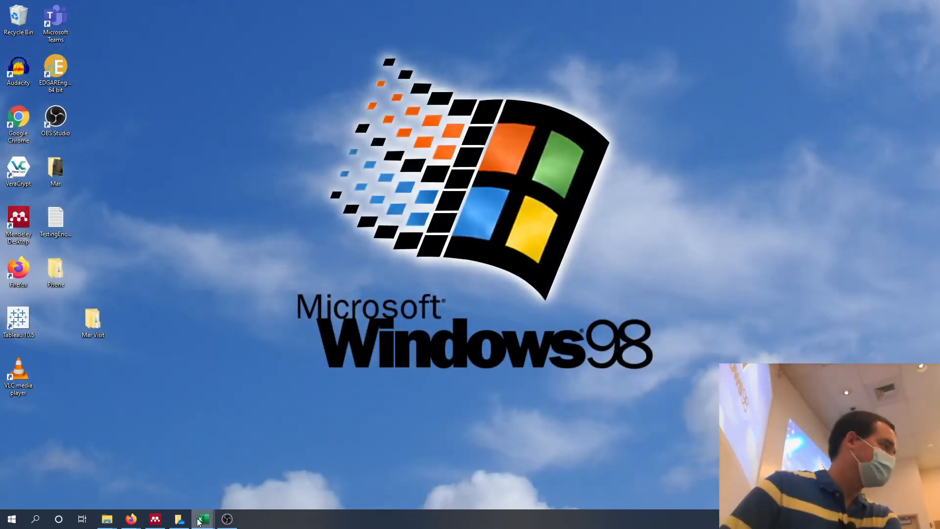
right_click(206, 518)
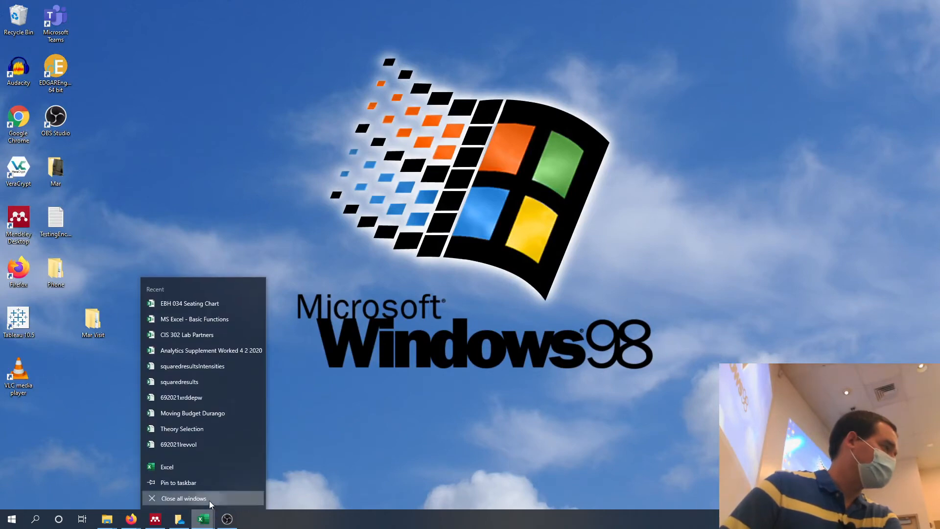
left_click(204, 501)
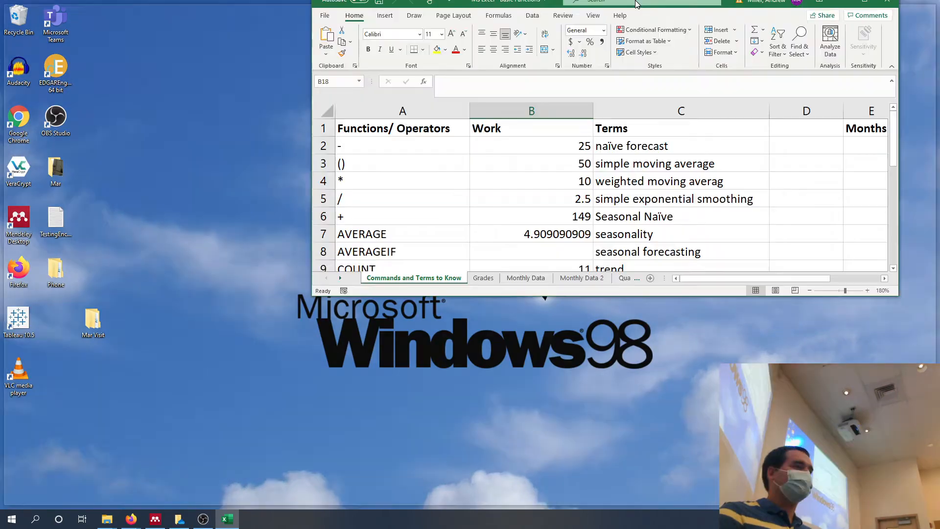
Maximize the Basic Functions workbook and enter a MODE formula for the whole of column G in cell B18.
double_click(636, 4)
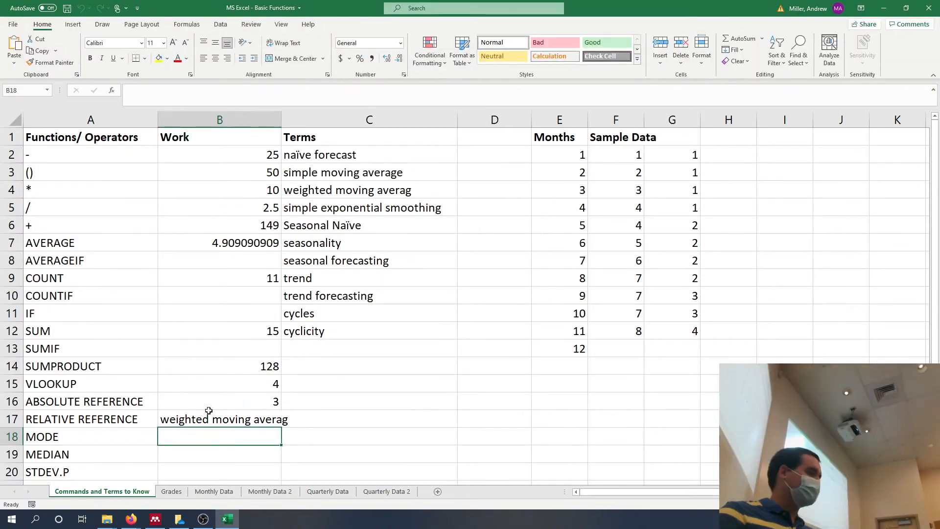
type("=")
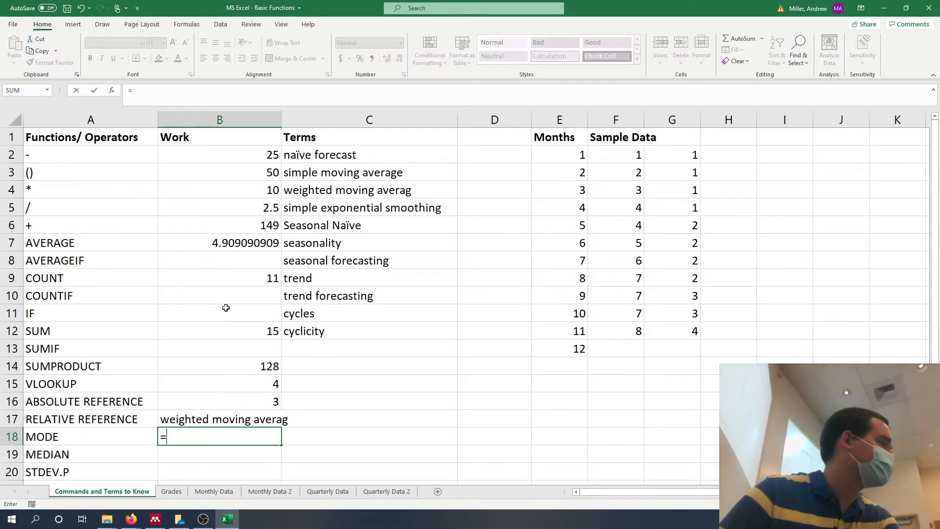
type("mode")
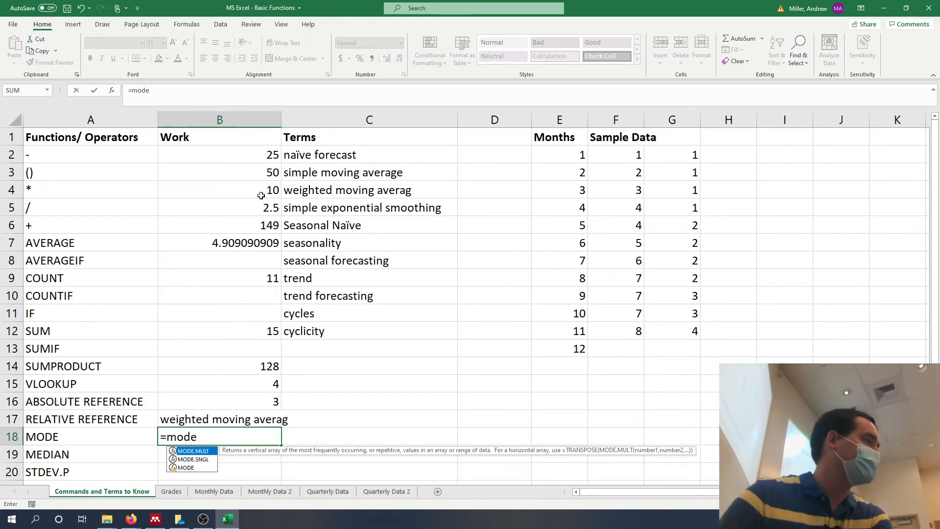
type("(")
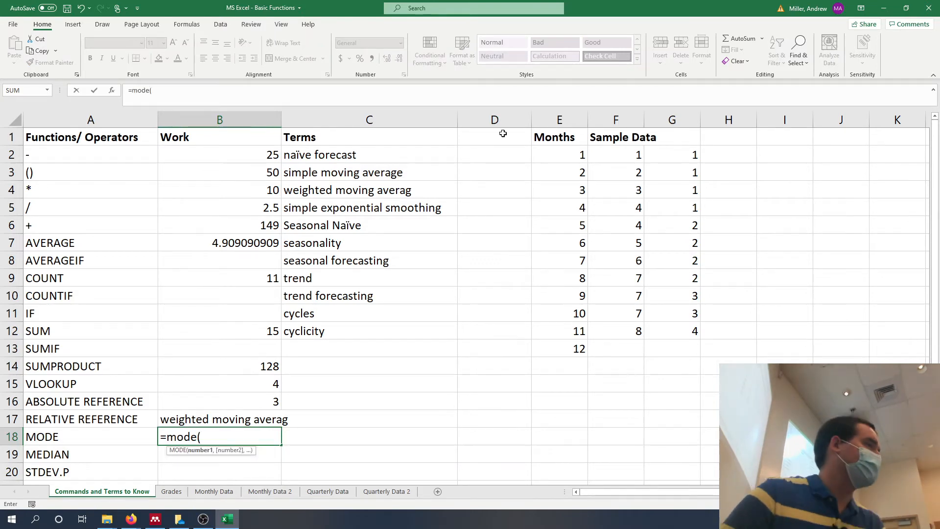
left_click(651, 113)
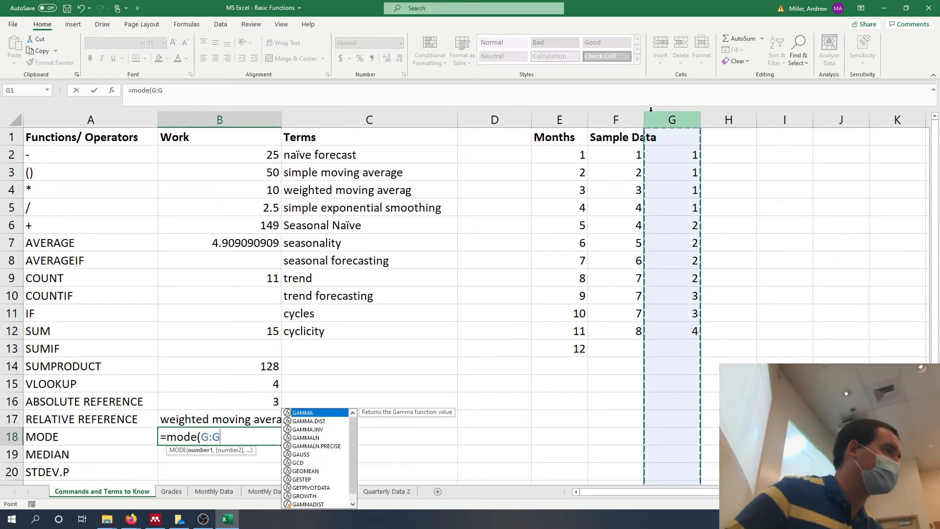
key("Return")
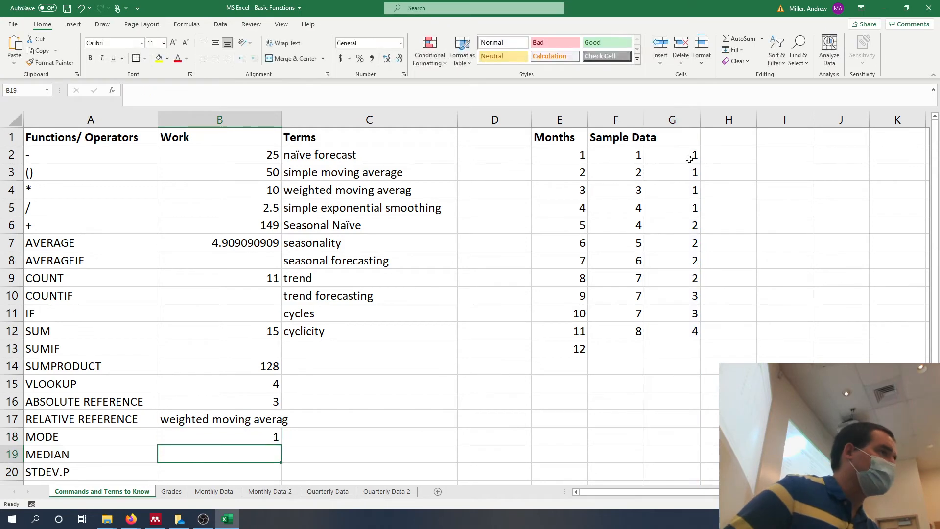
Change the MODE formula in cell B18 to =MODE(F:F) and highlight the repeated values in F9:F11.
left_click_drag(690, 157, 681, 275)
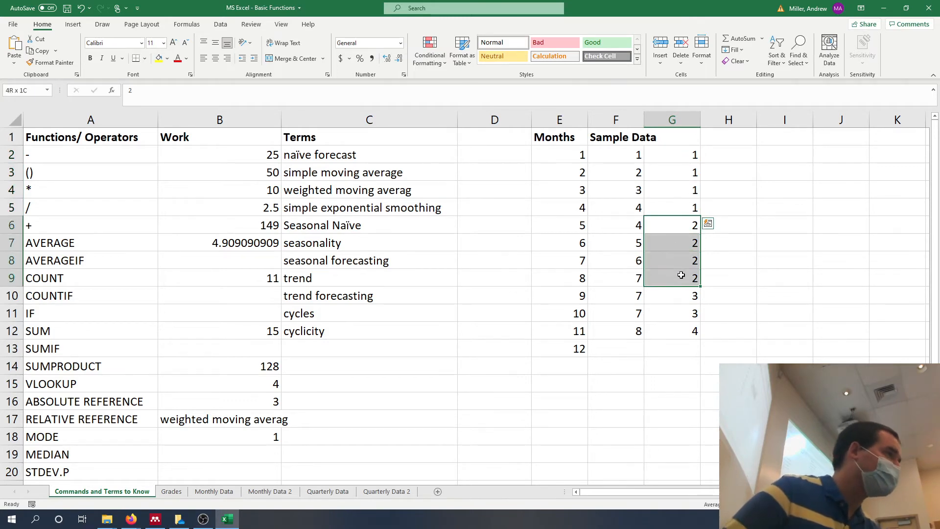
left_click(248, 436)
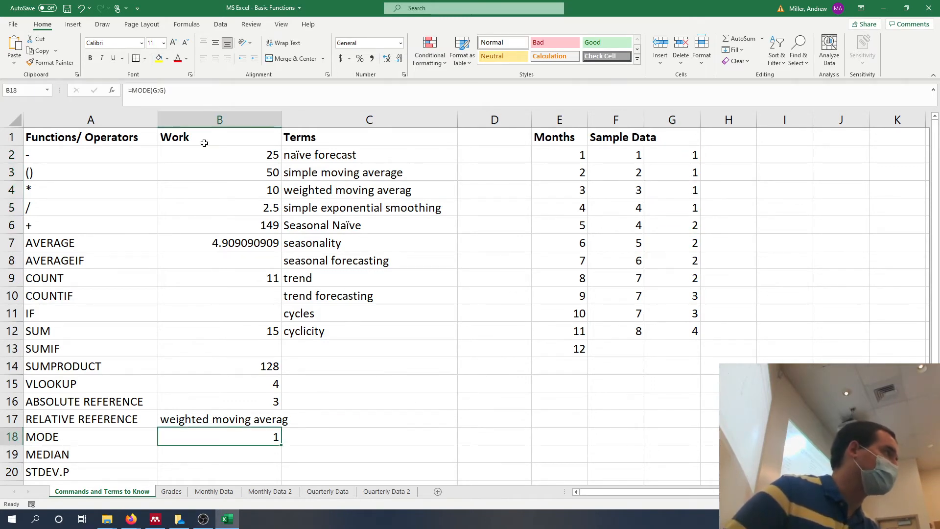
left_click(151, 91)
key("BackSpace")
key("BackSpace")
key("BackSpace")
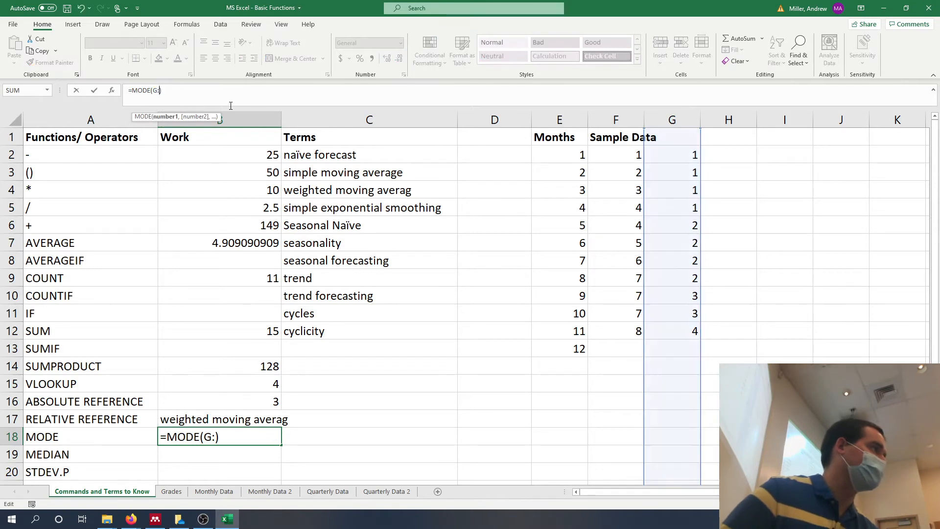
type("F\"")
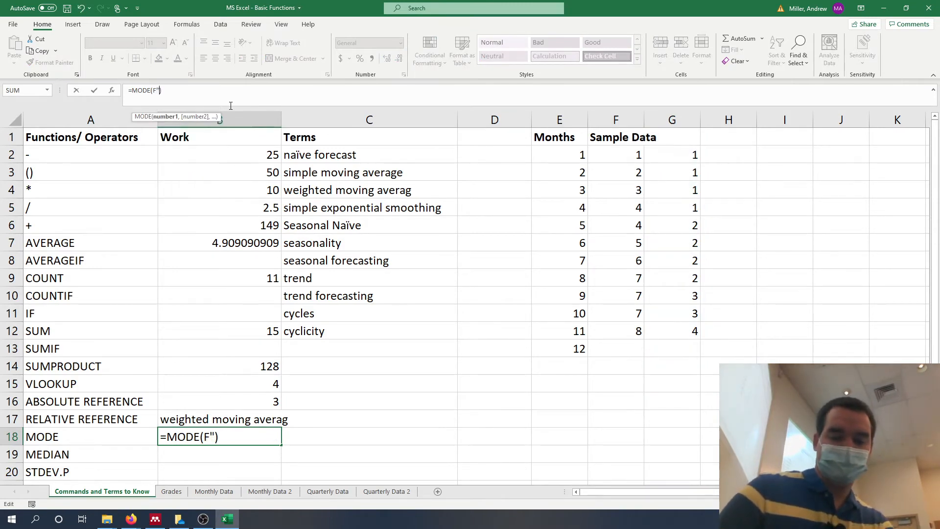
key("BackSpace")
type(":F")
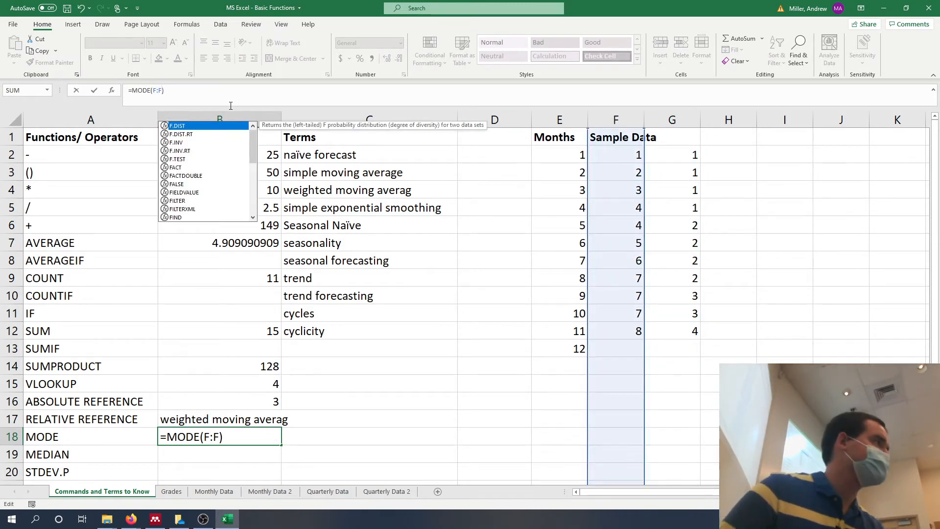
key("Return")
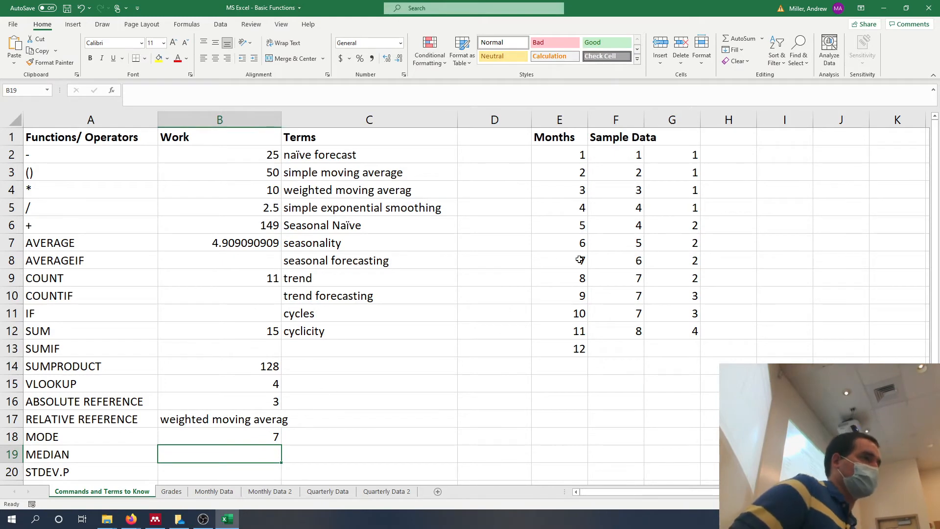
left_click(618, 274)
left_click_drag(617, 274, 615, 306)
Enter a MEDIAN formula for the whole of column E in cell B19.
left_click(247, 449)
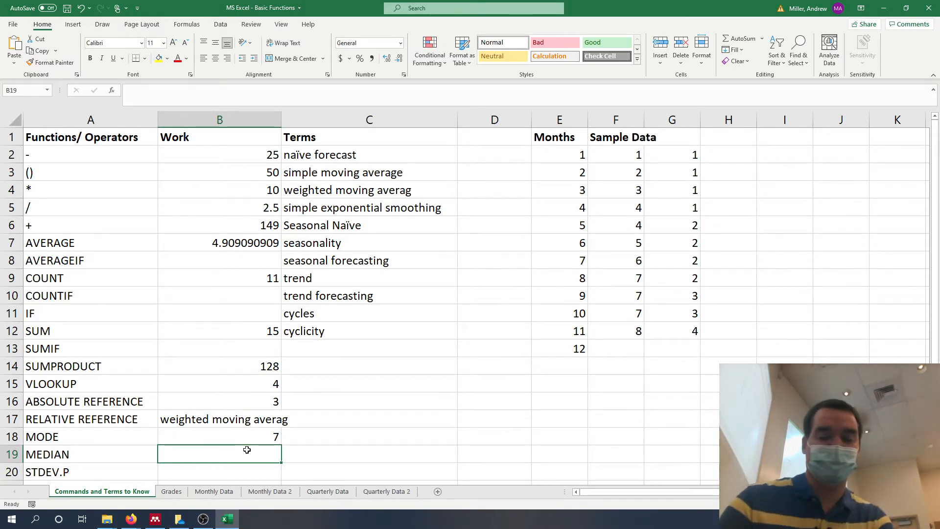
type("=med")
key("Tab")
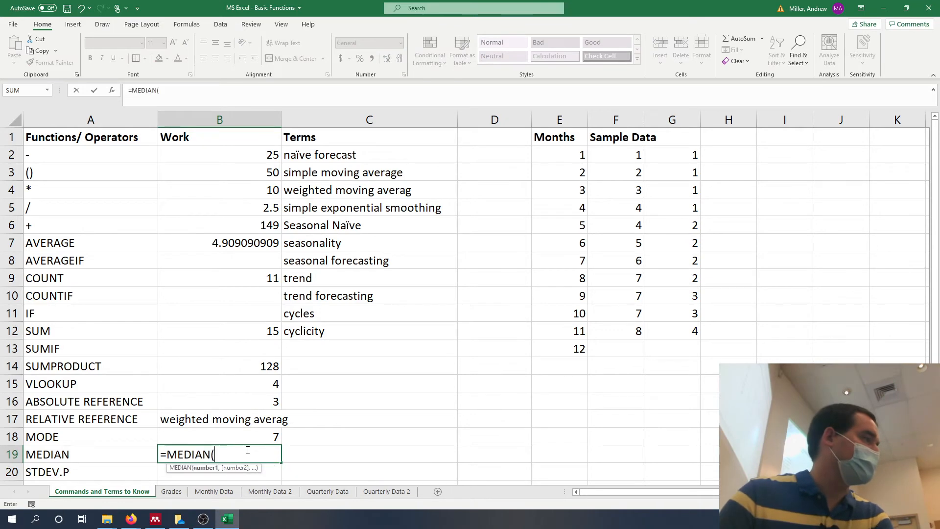
left_click(621, 112)
left_click(580, 123)
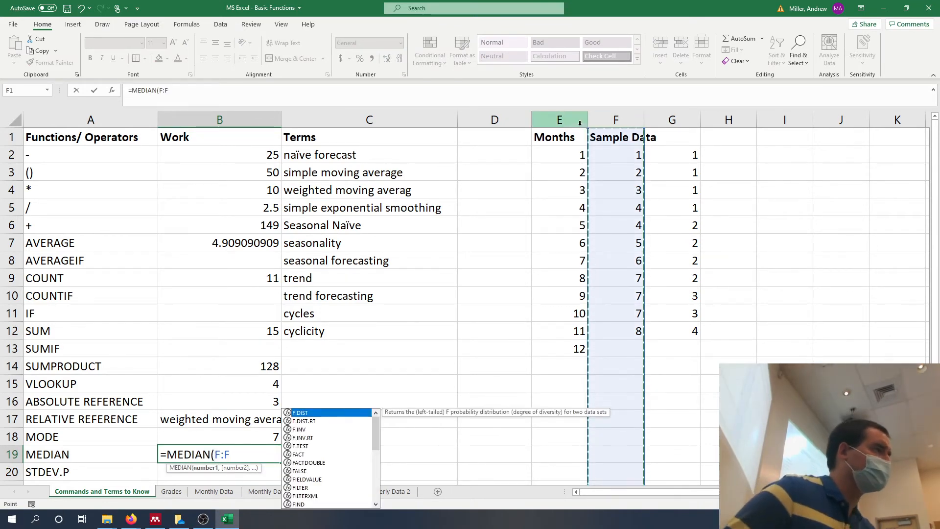
key("shift+Return")
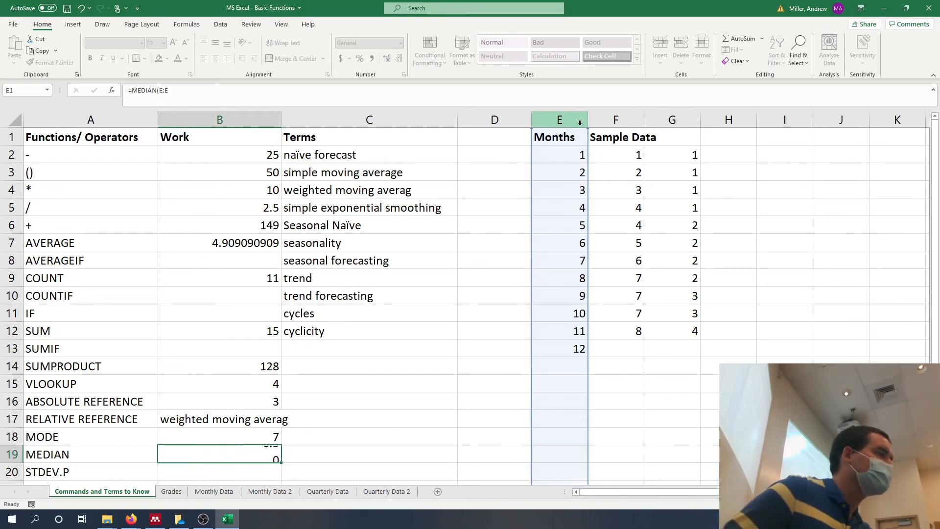
key("Down")
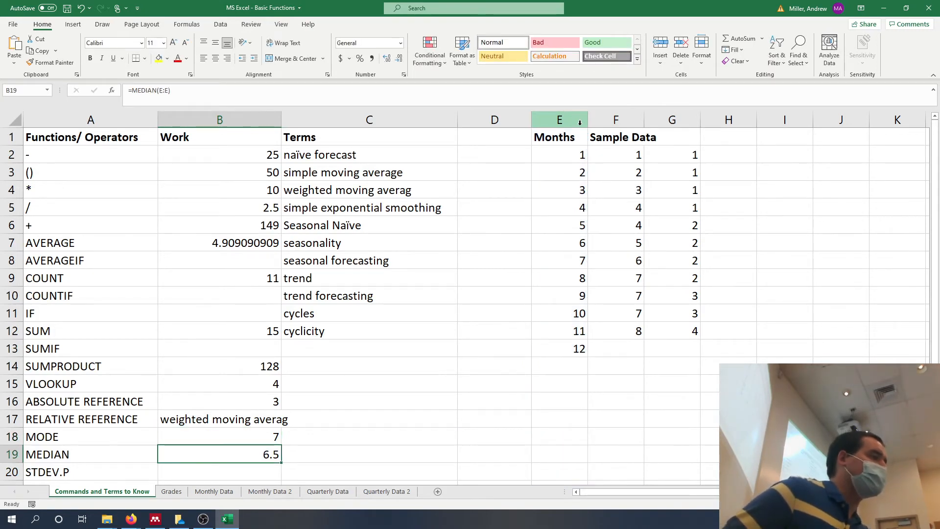
Examine the month values in E2:E13 and the two middle cells, E7 and E8.
left_click_drag(578, 151, 568, 353)
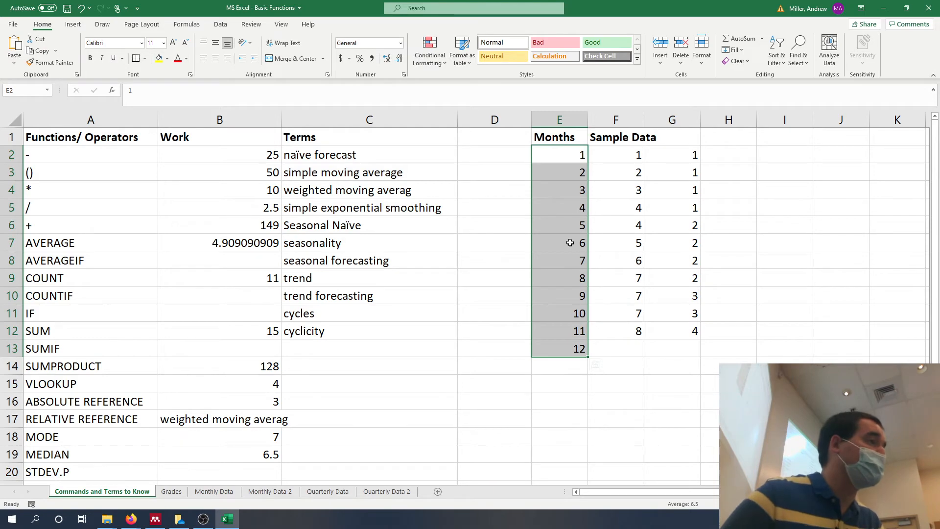
left_click(570, 243)
left_click(569, 256)
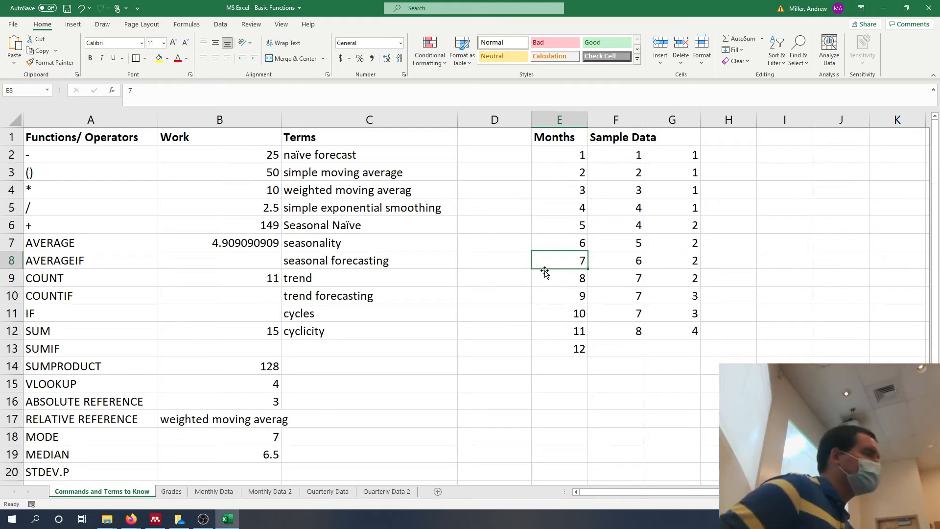
Enter a STDEV.P formula for the whole of column F in cell B20.
scroll(465, 352, "down", 2)
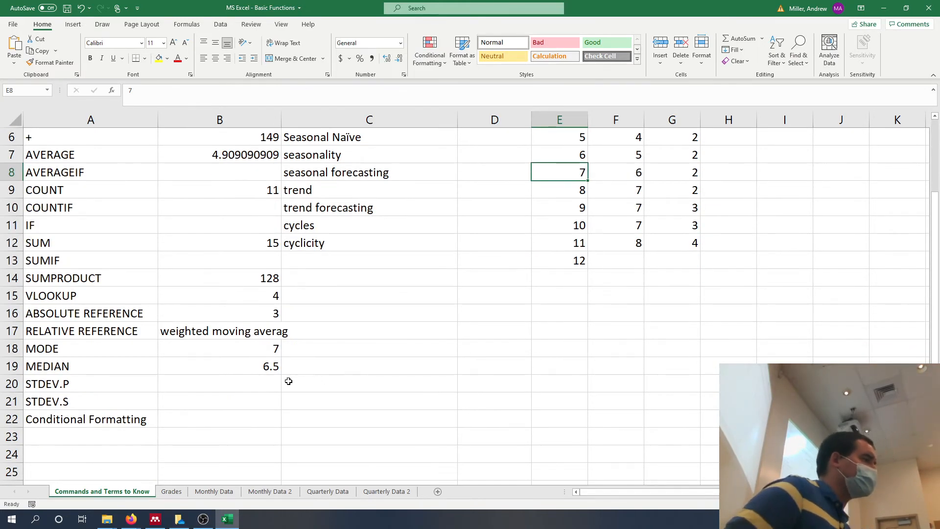
left_click(279, 383)
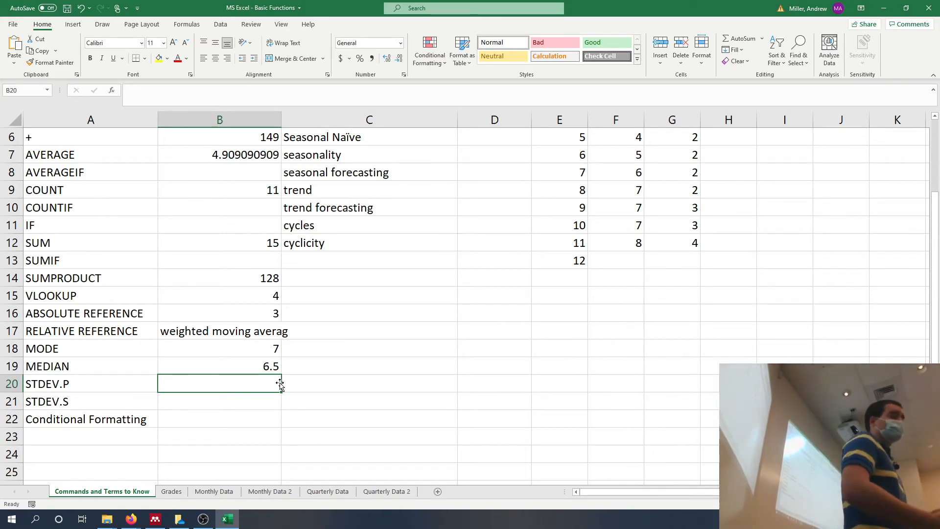
scroll(280, 385, "up", 1)
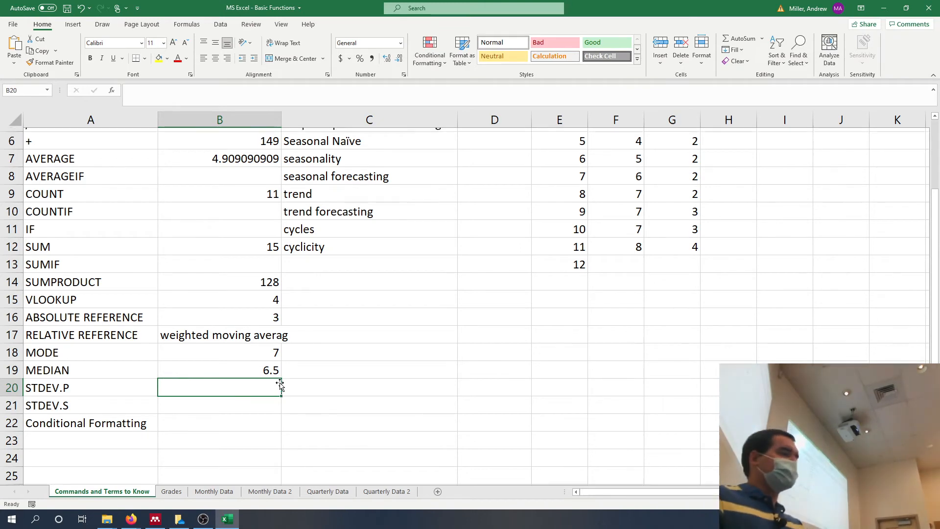
scroll(281, 385, "up", 2)
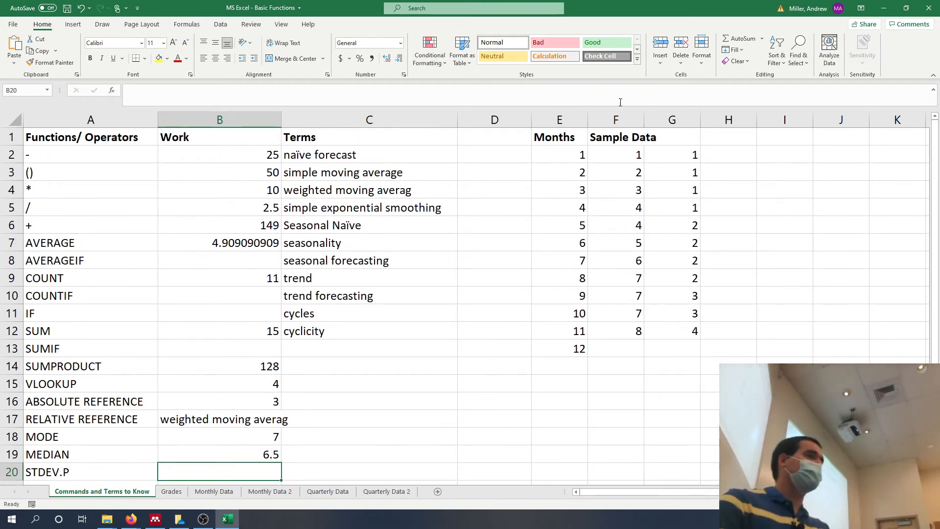
scroll(553, 139, "down", 1)
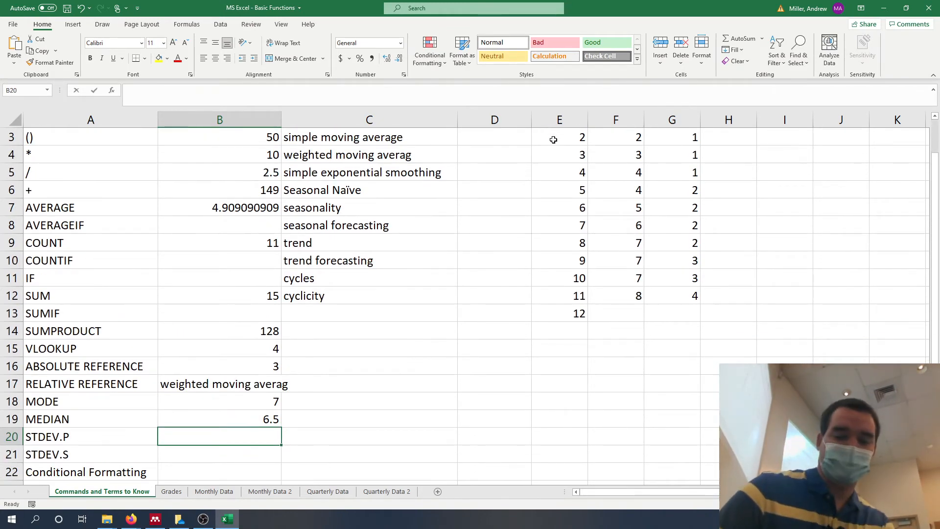
type("=stdev")
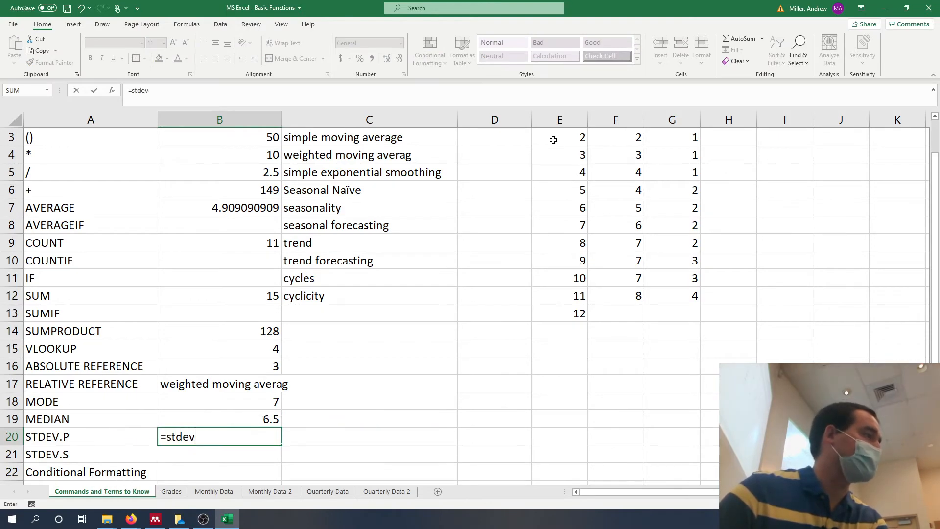
type("e")
key("BackSpace")
key("BackSpace")
type("v.")
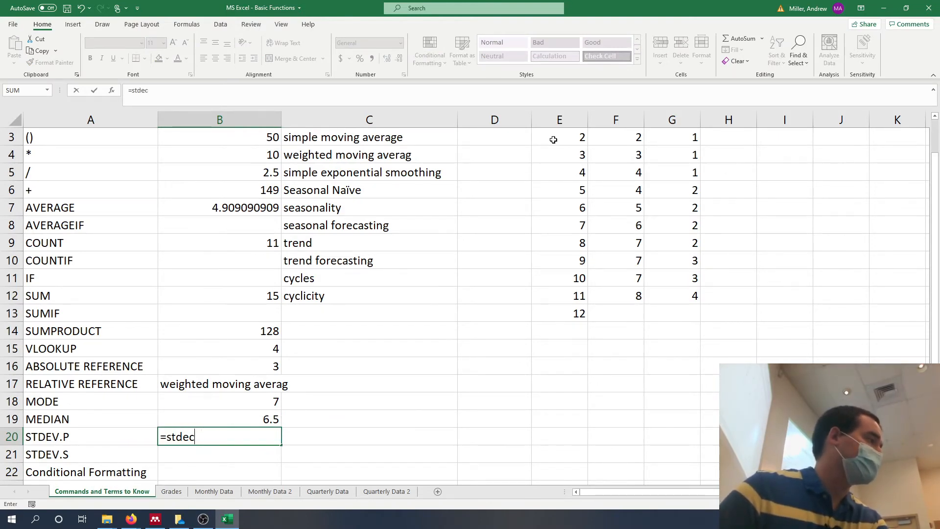
type("p")
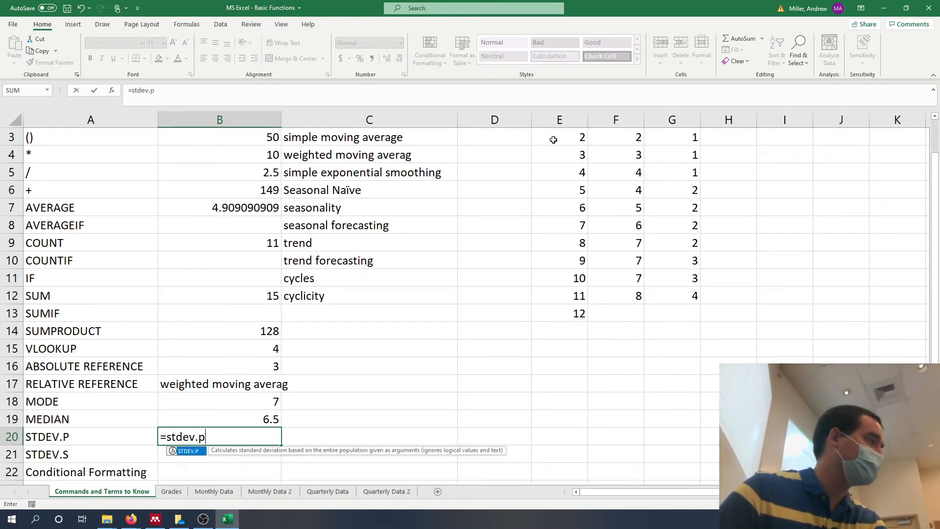
type("(")
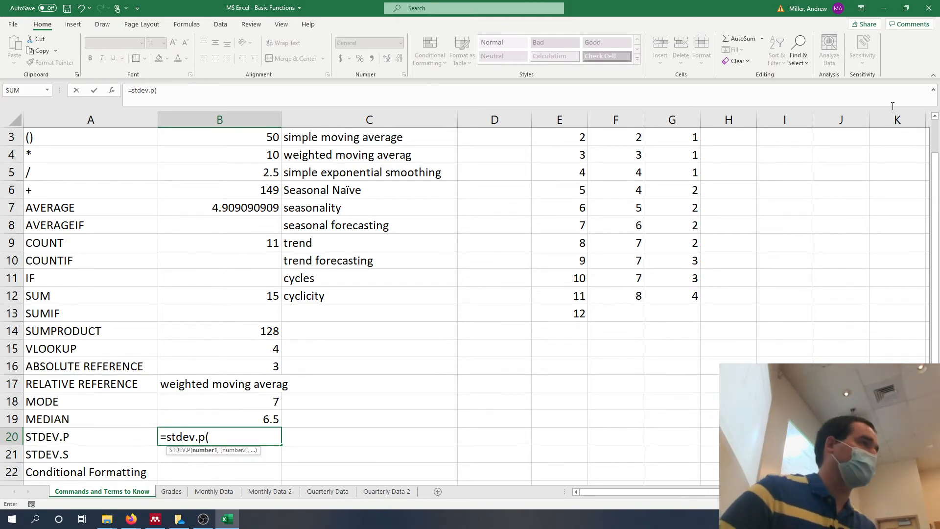
left_click(616, 121)
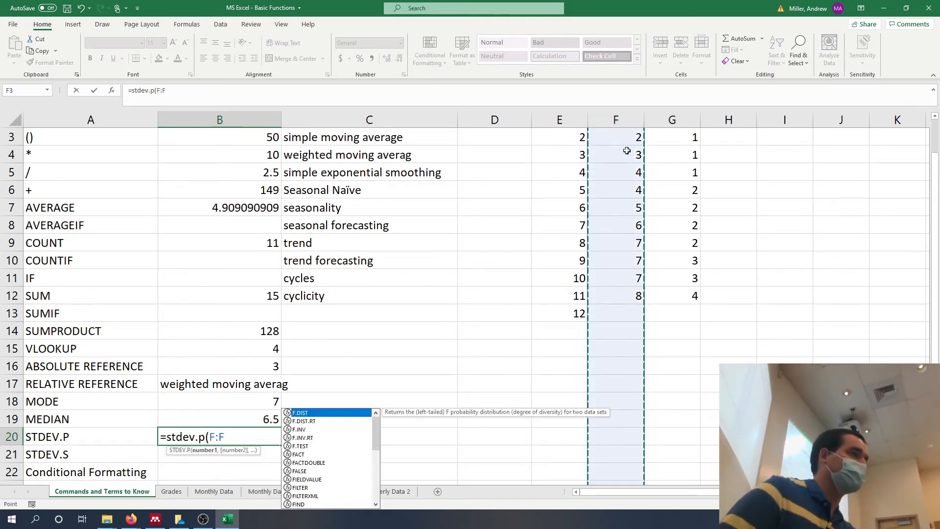
type(")")
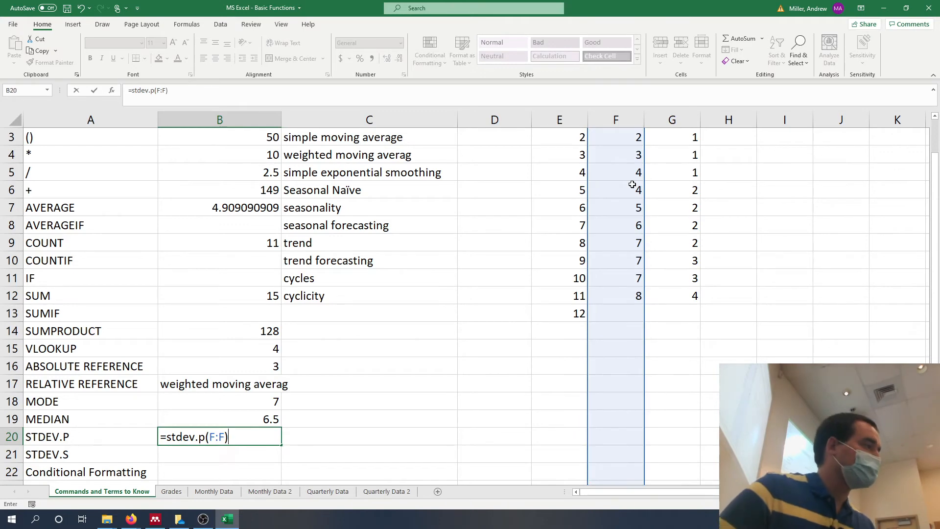
key("Return")
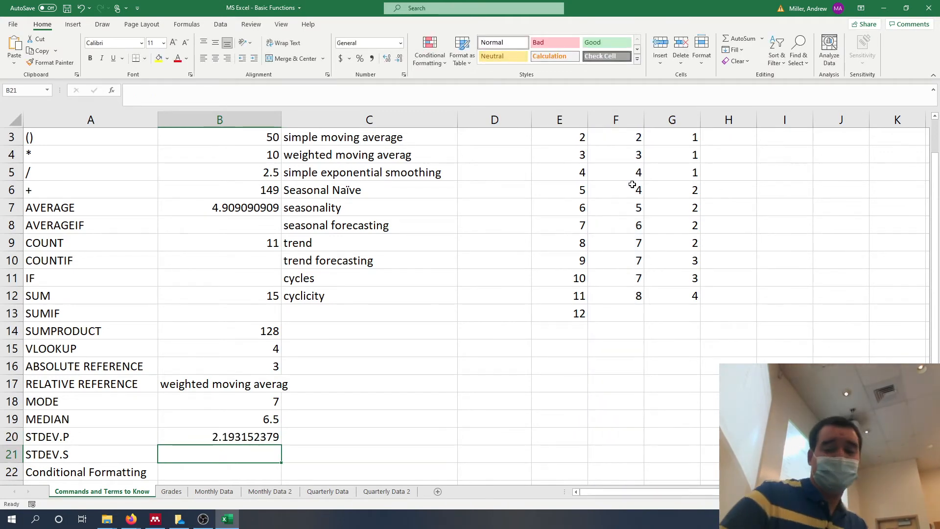
Enter a STDEV.S formula for the whole of column F in cell B21.
type("=")
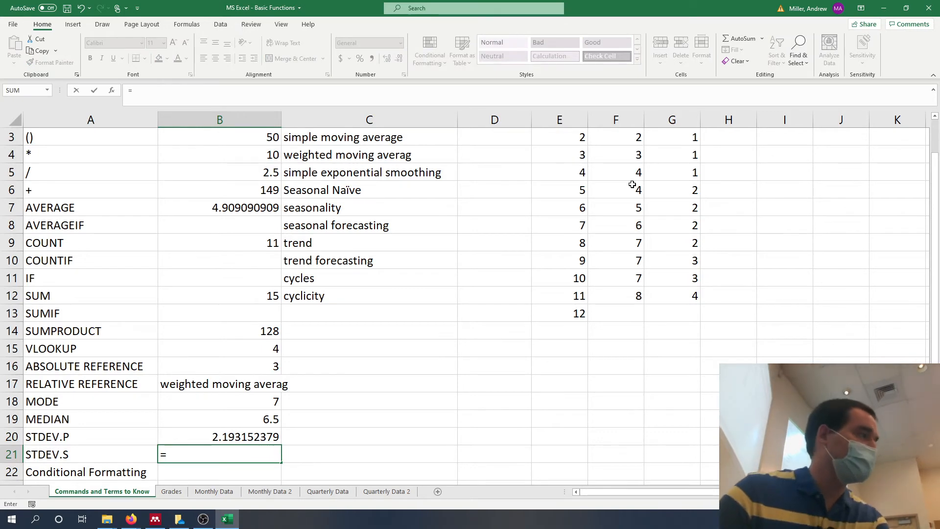
type("stde")
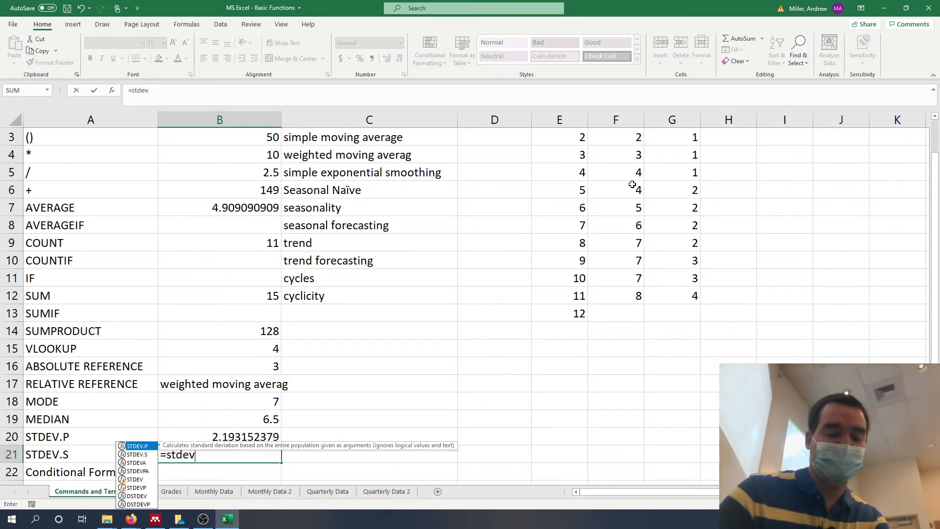
type("v")
key("Down")
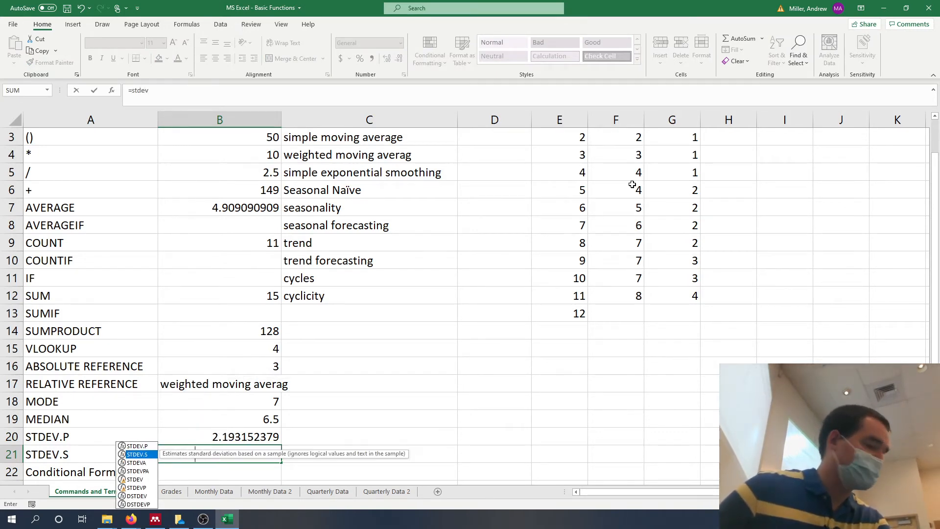
key("Tab")
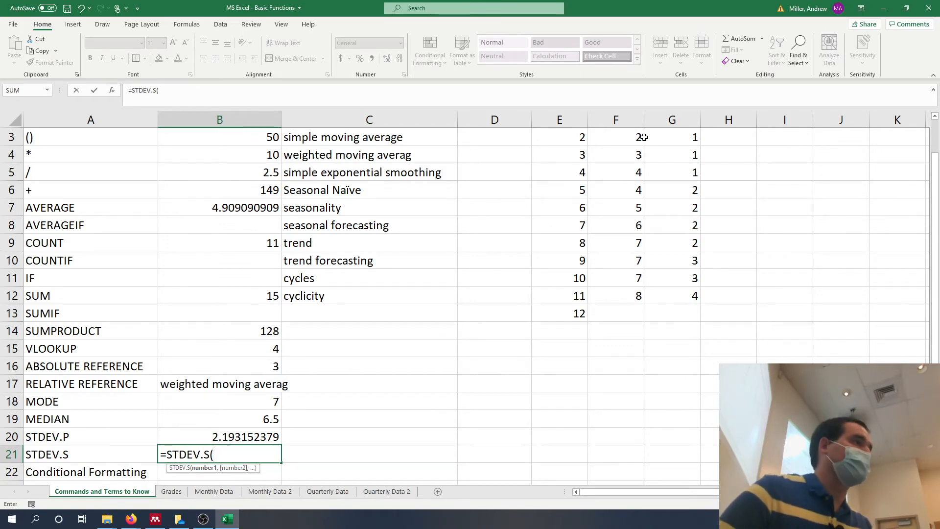
left_click(618, 120)
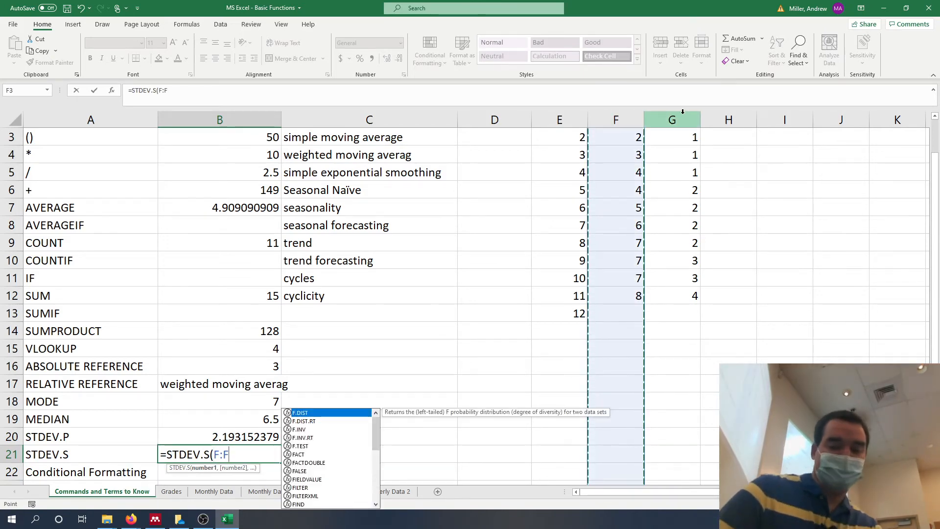
type(")")
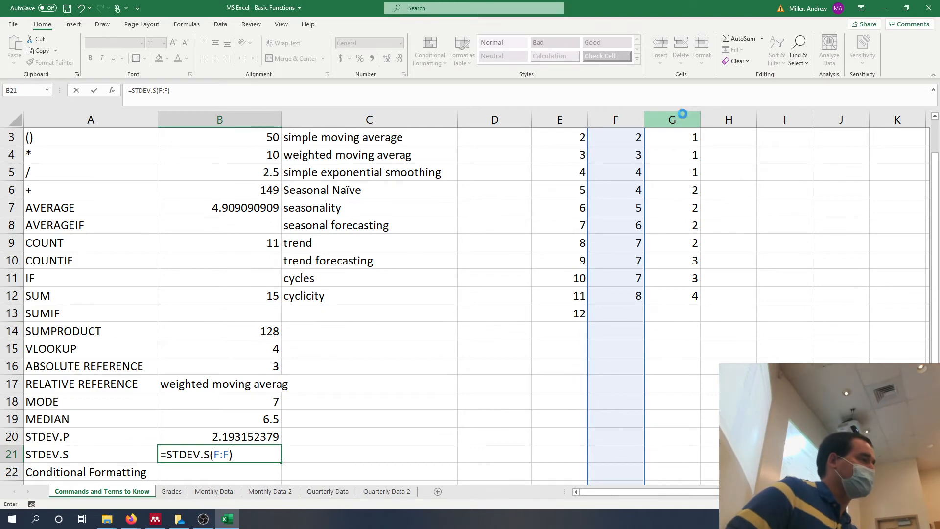
key("Return")
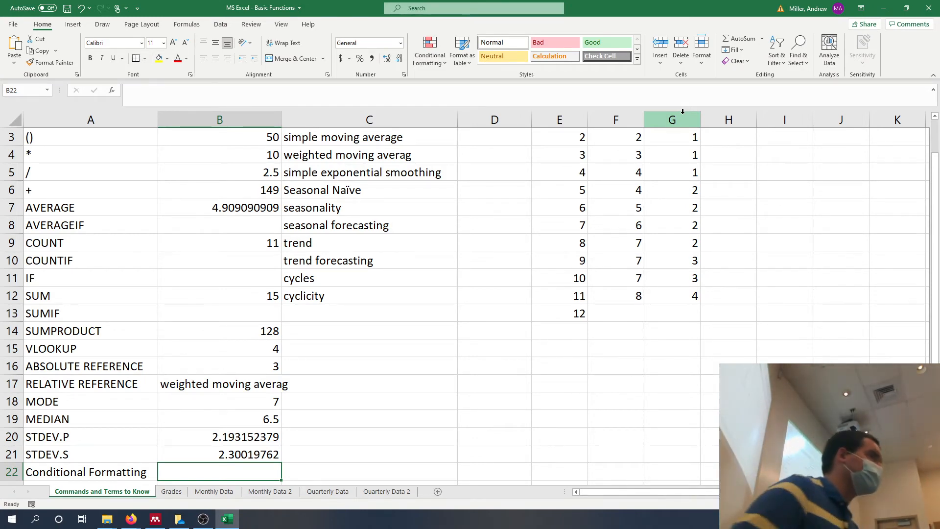
Examine the conditional formatting rules for highlighting cells and the rule settings for formatting only cells that contain certain values.
left_click(428, 66)
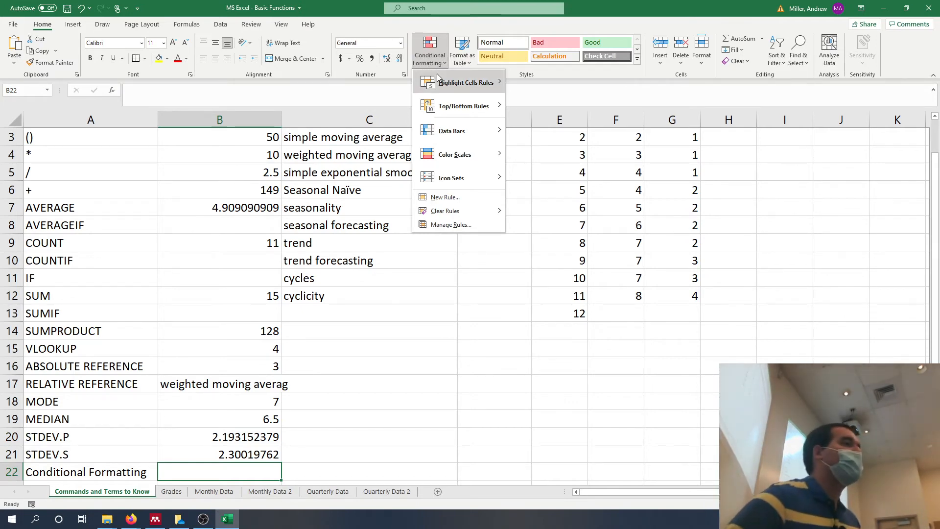
mouse_move(438, 81)
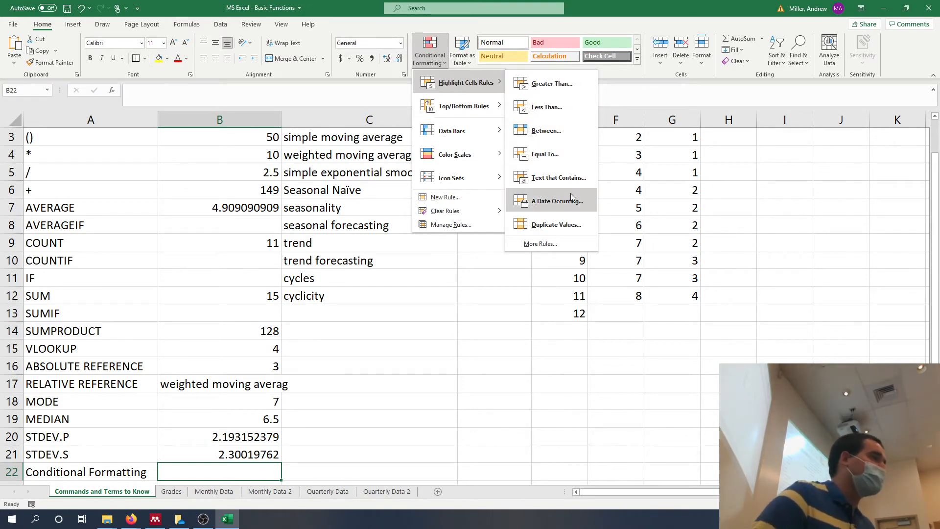
left_click(563, 239)
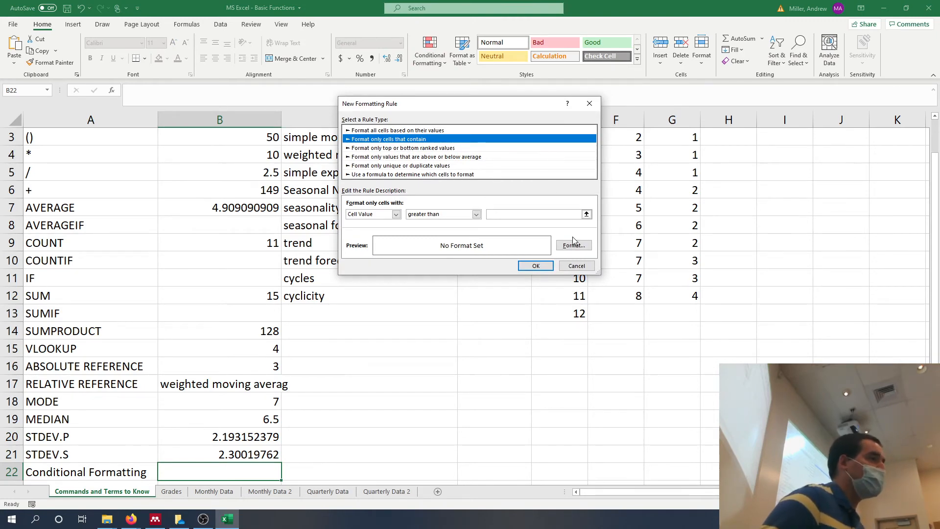
left_click(576, 266)
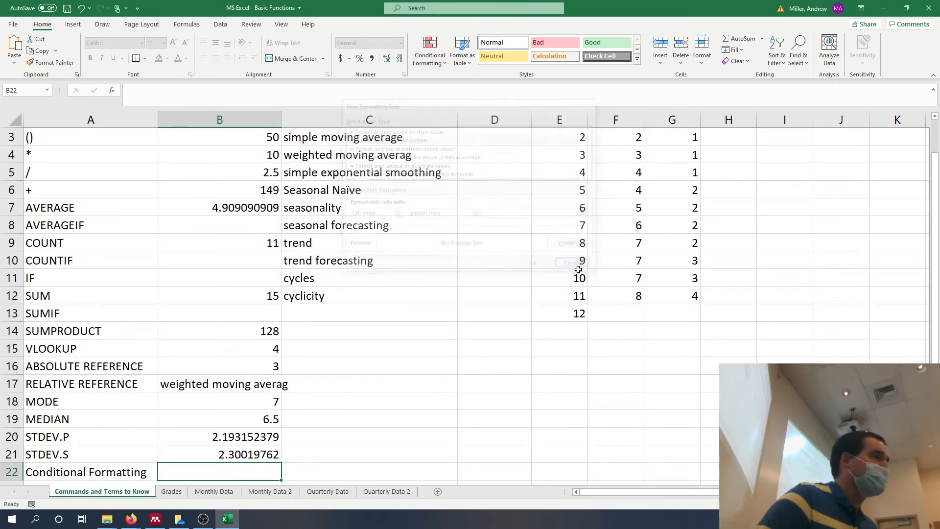
Try a conditional formatting rule for top-ranked values with the rank set to 100, without applying it.
left_click(432, 67)
mouse_move(465, 105)
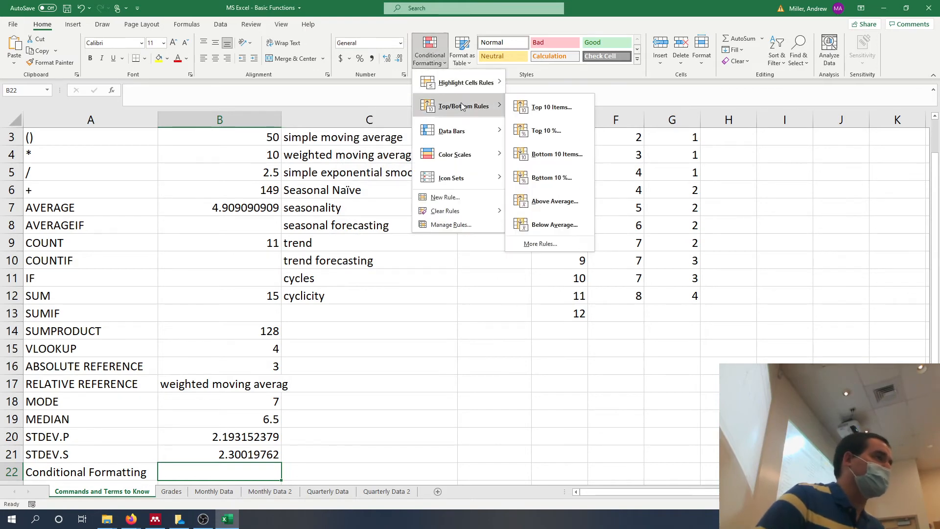
left_click(561, 243)
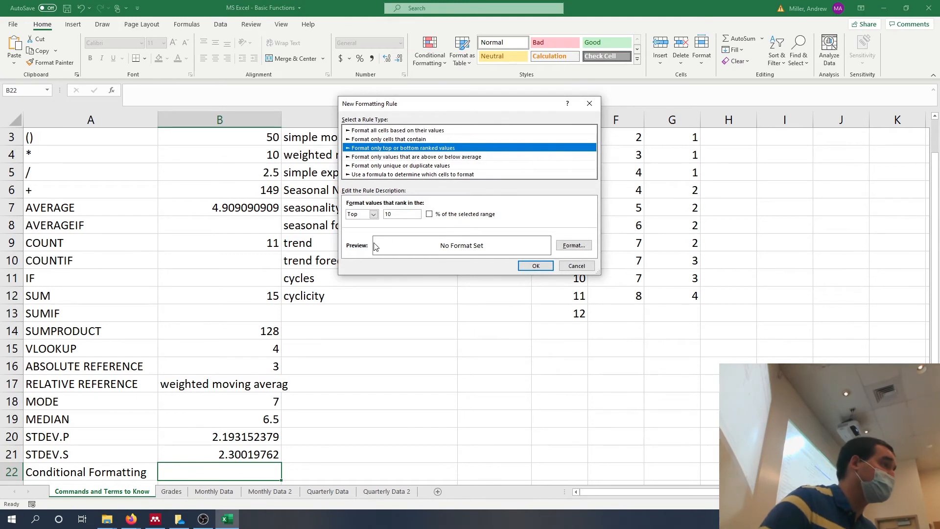
left_click(403, 218)
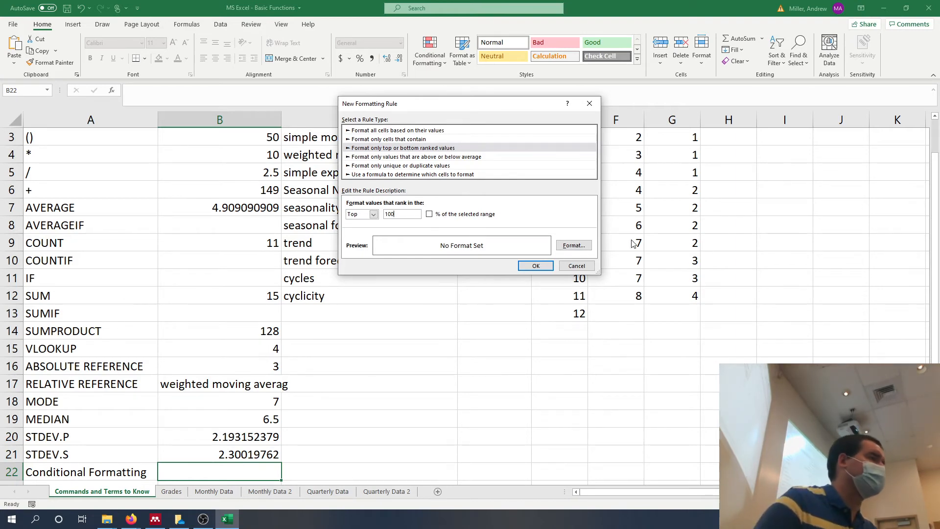
left_click(591, 266)
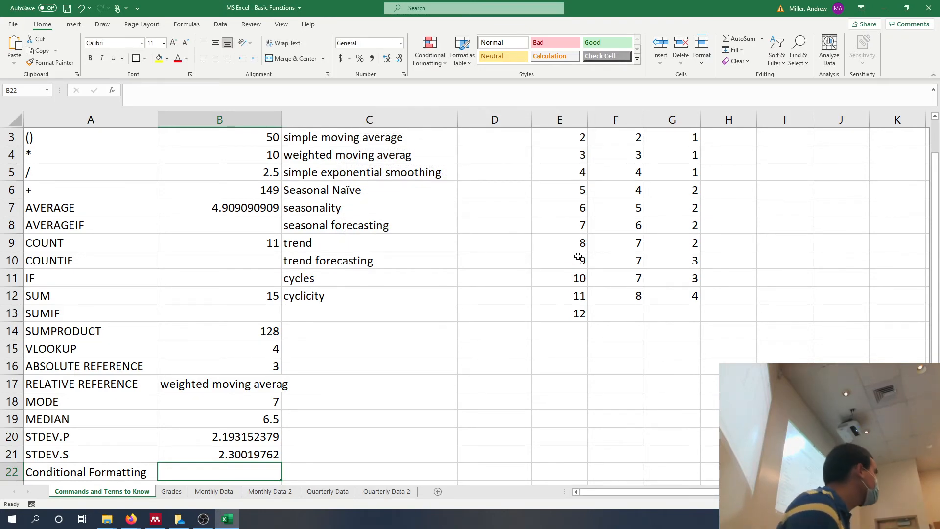
key("Down")
key("Down")
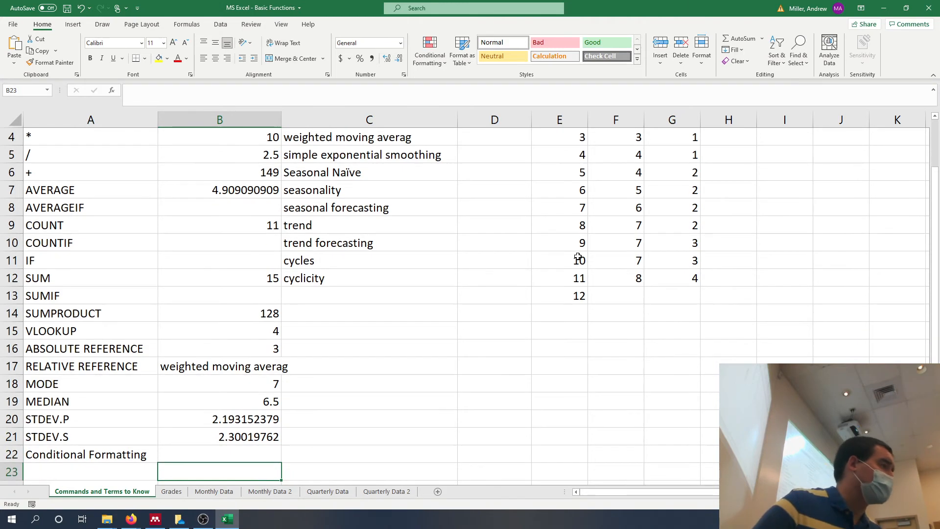
key("Up")
key("Up")
key("Up")
key("Up")
key("Up")
key("Up")
key("Up")
key("Up")
key("Up")
key("Up")
key("Up")
key("Up")
key("Up")
key("Up")
key("Up")
key("Up")
key("Up")
key("Up")
key("Up")
key("Up")
key("Up")
key("Up")
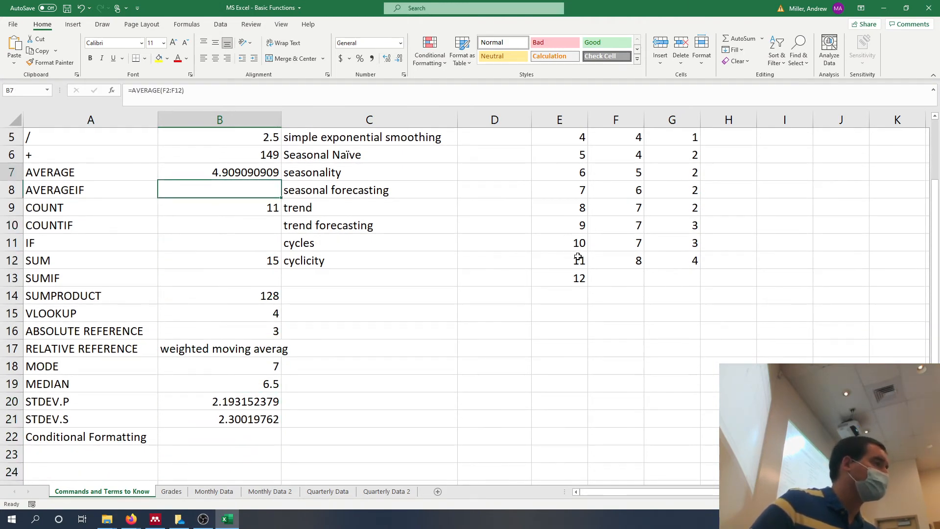
key("Right")
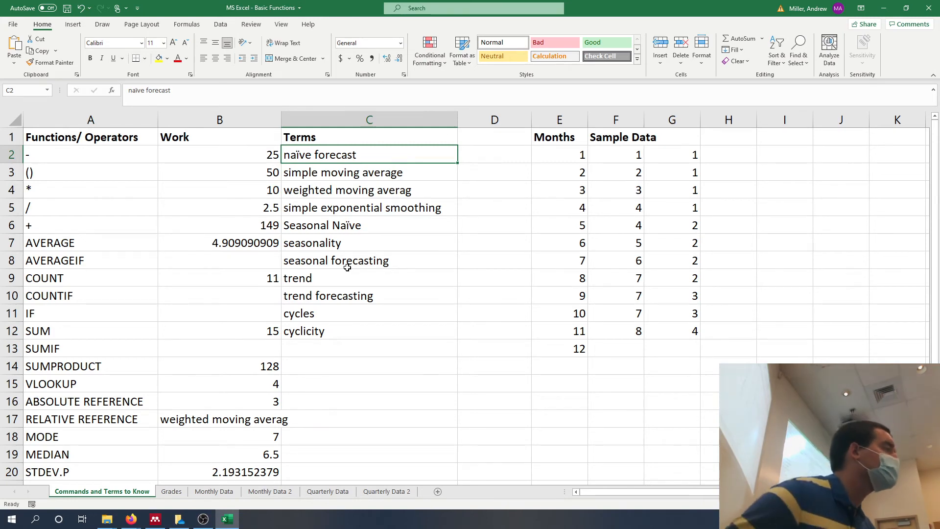
Examine the lookup value and column index arguments of the VLOOKUP formula in cell B15 against the Months column.
left_click(225, 399)
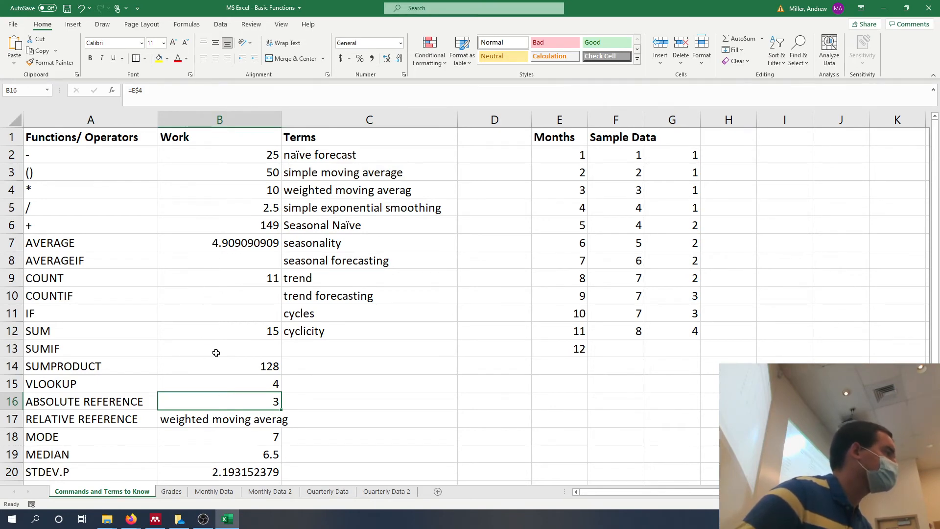
left_click(200, 384)
left_click(222, 96)
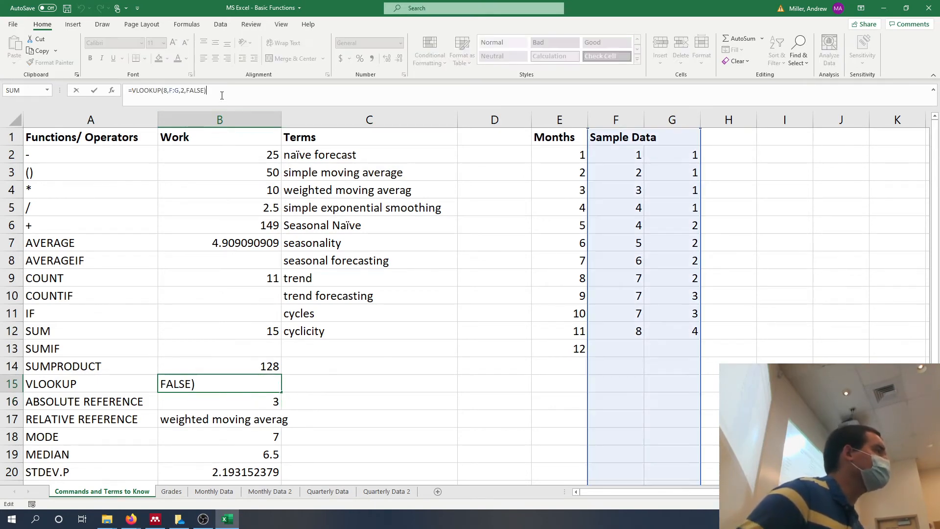
left_click(170, 88)
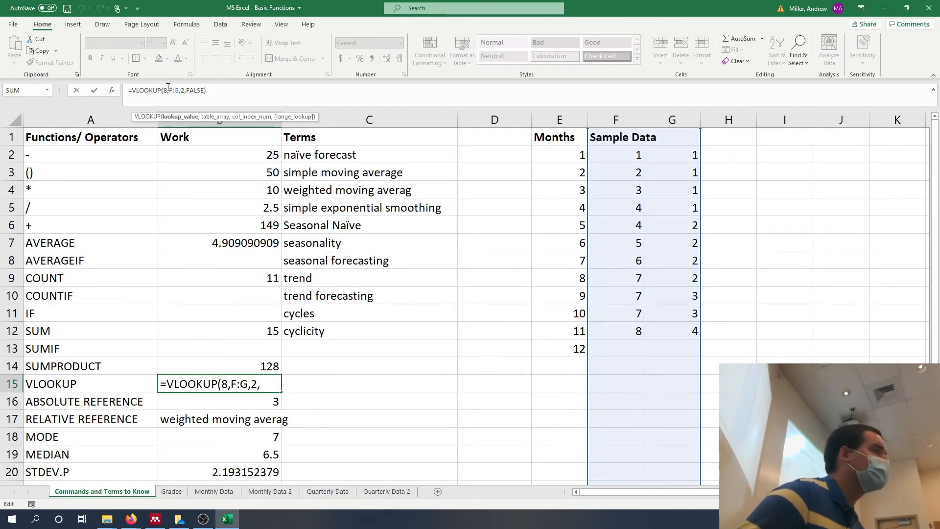
left_click(183, 90)
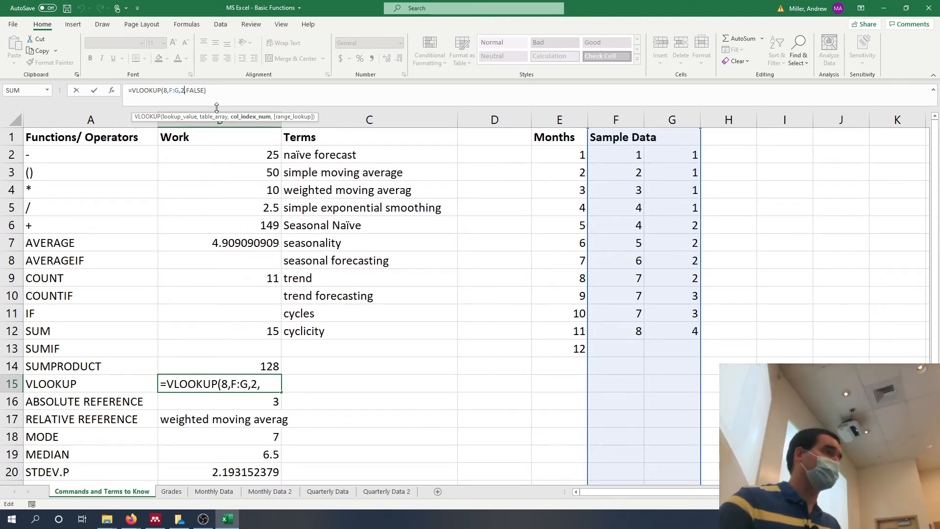
left_click(582, 115)
right_click(582, 116)
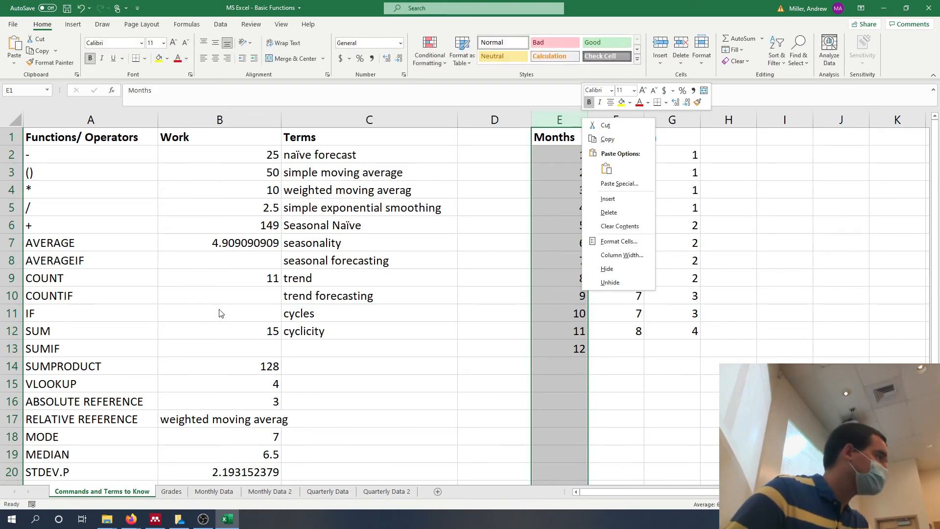
key("Escape")
Change the table array of the VLOOKUP formula in cell B15 to E:G.
left_click(214, 386)
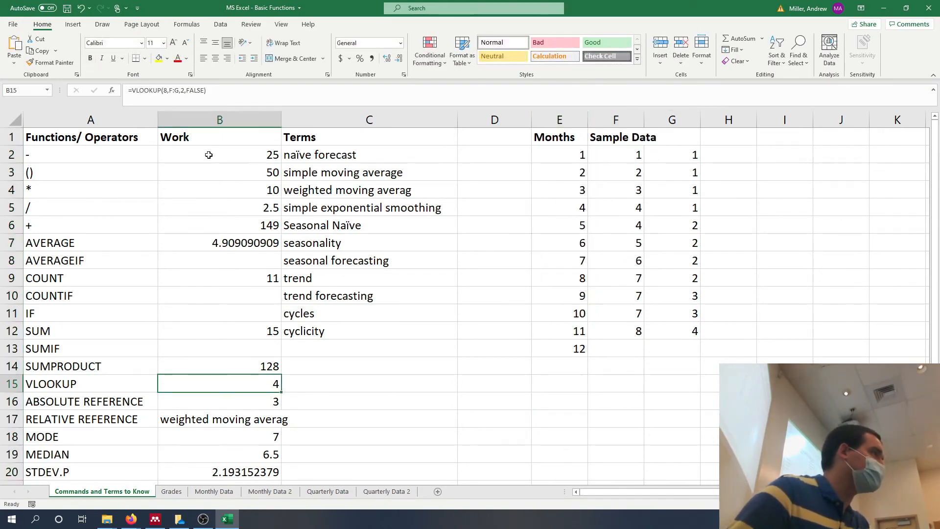
left_click(172, 90)
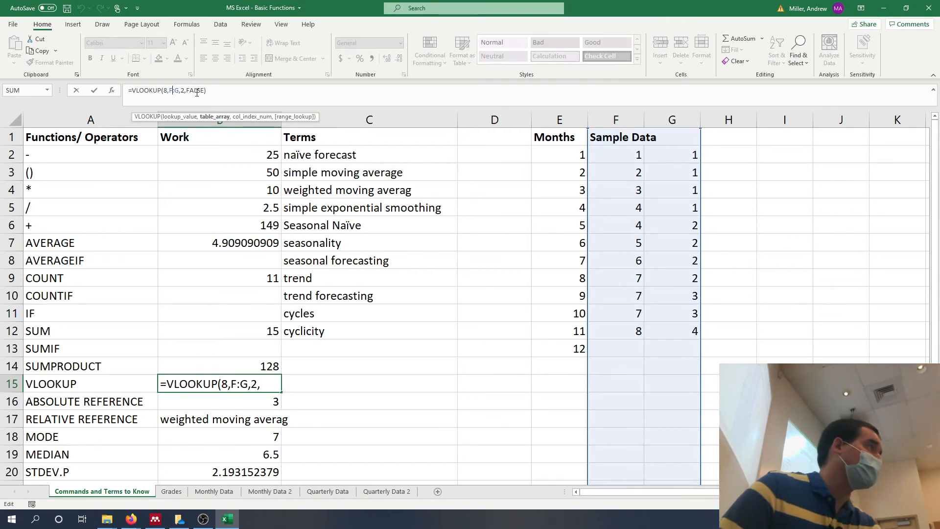
key("BackSpace")
type("E")
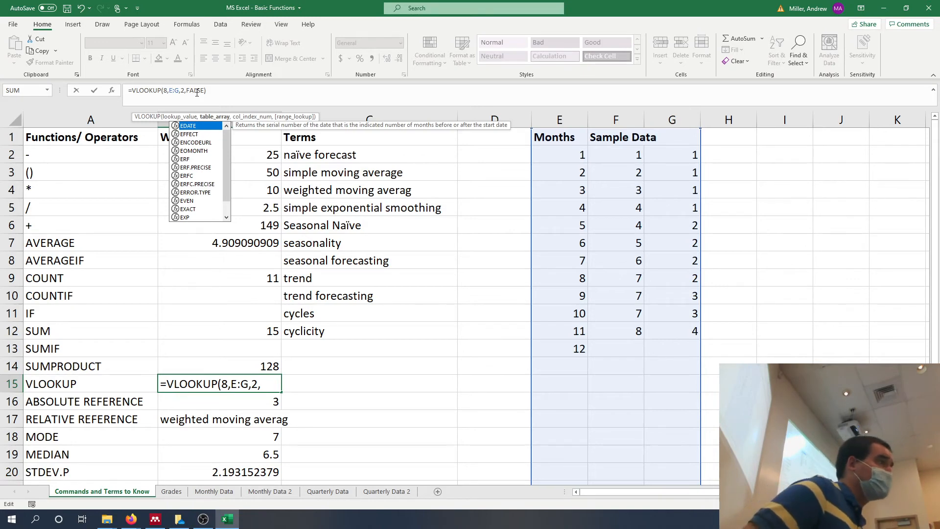
key("Return")
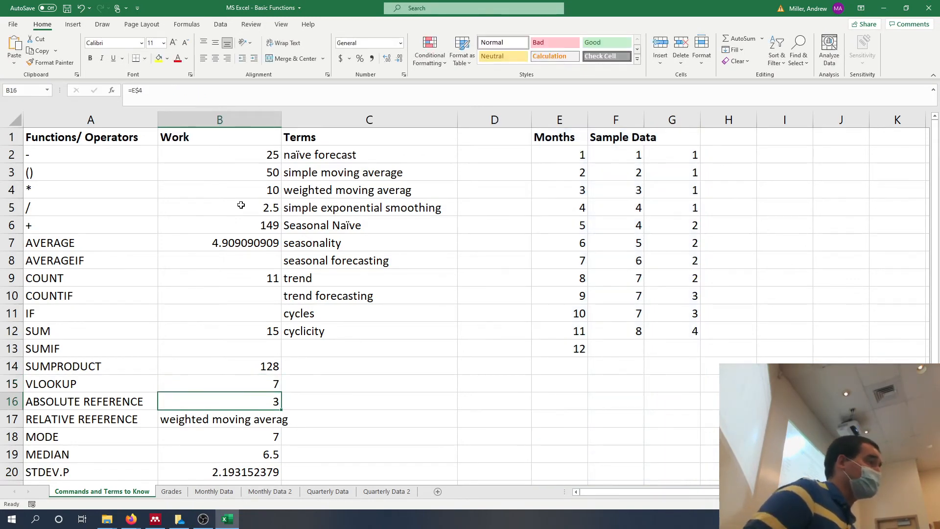
Change the column index number of the VLOOKUP formula in cell B15 to 3.
left_click(221, 381)
left_click(184, 91)
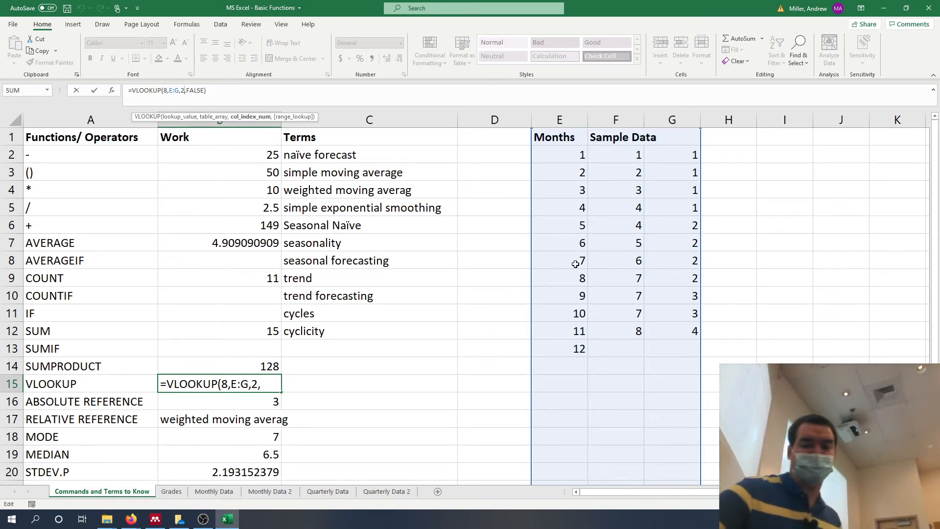
key("BackSpace")
type("3")
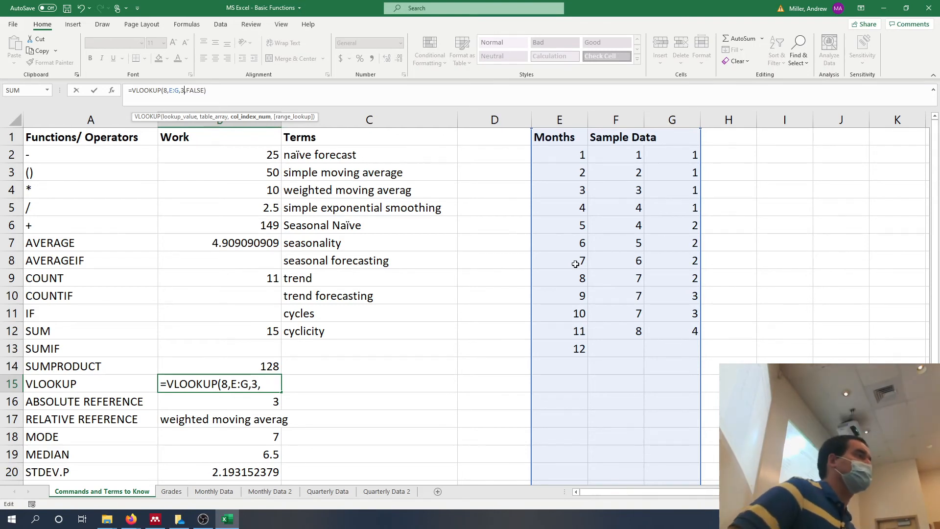
key("Return")
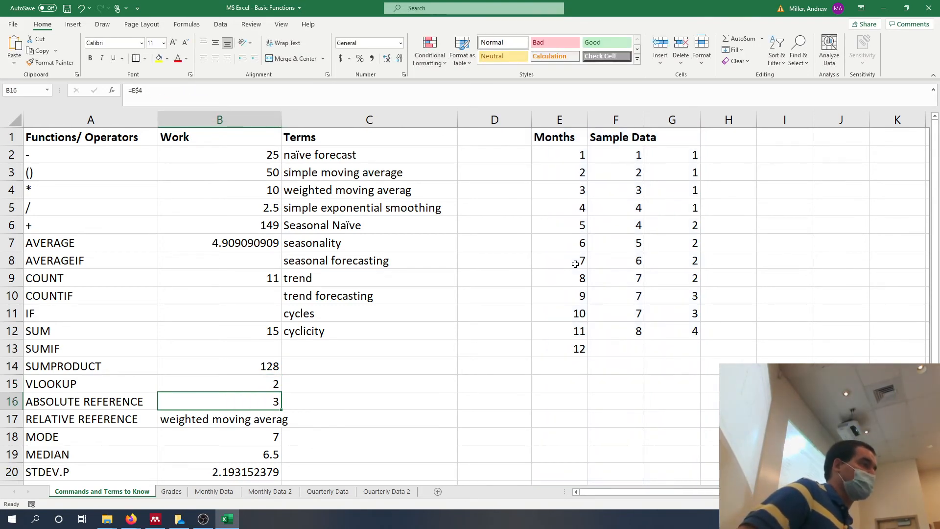
Trace the VLOOKUP in B15 from month 8 in E9 across F9 to the value in G9.
key("Up")
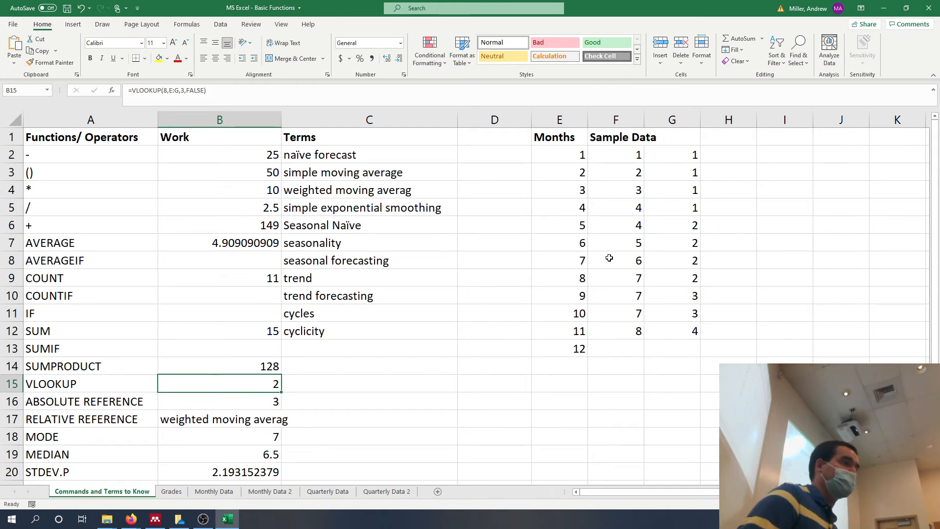
left_click(580, 279)
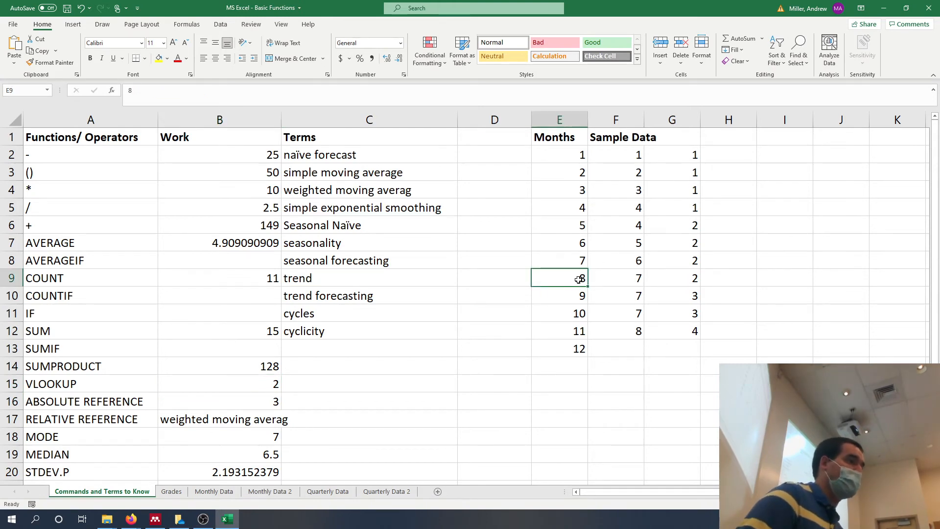
left_click(631, 277)
left_click(586, 279)
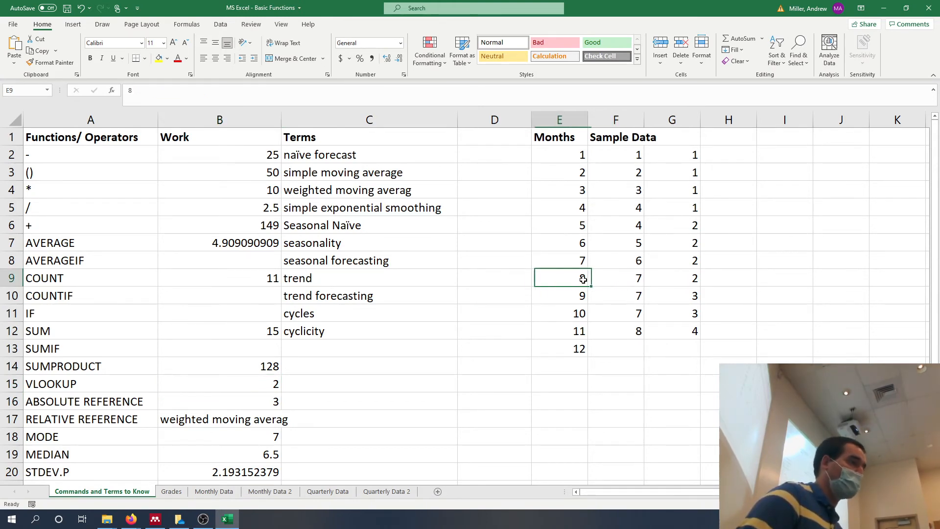
left_click(612, 277)
left_click(653, 277)
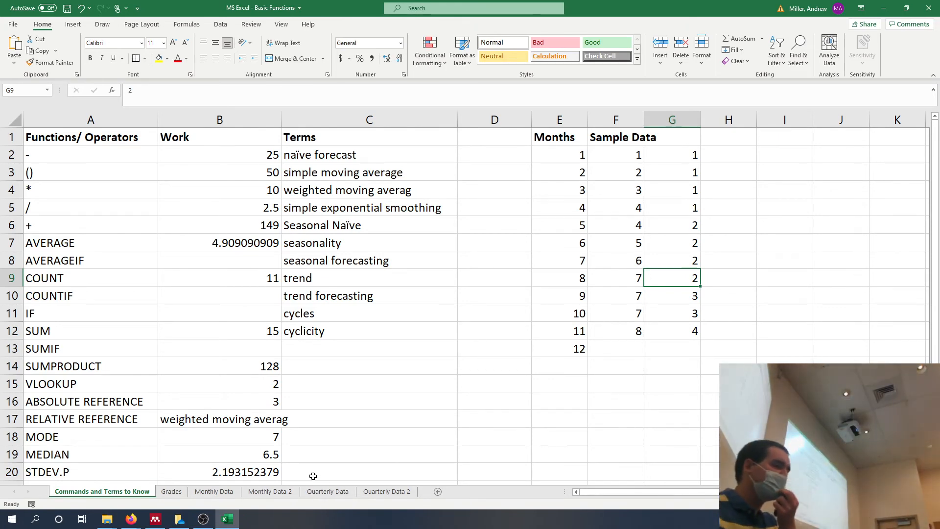
Open the Grades sheet and examine the assignment weights in B2:B5 and the empty Score column.
left_click(171, 491)
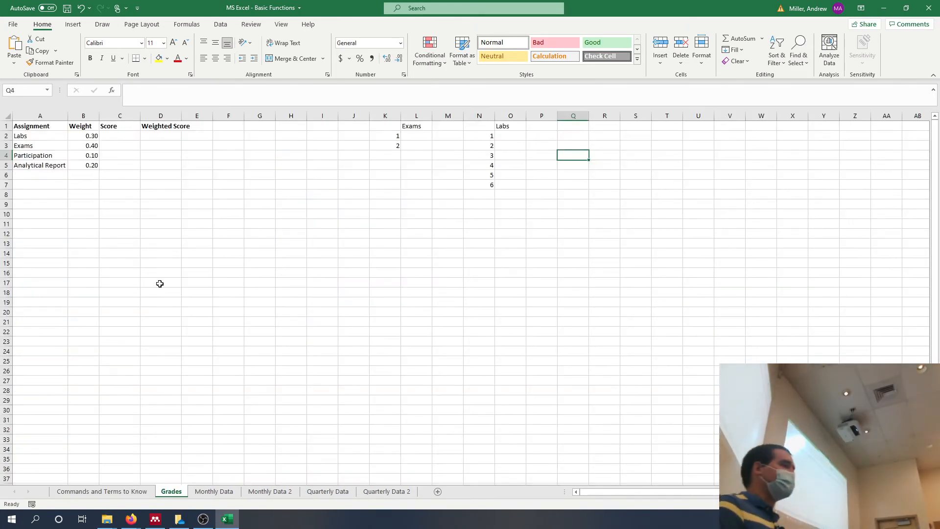
left_click(78, 136)
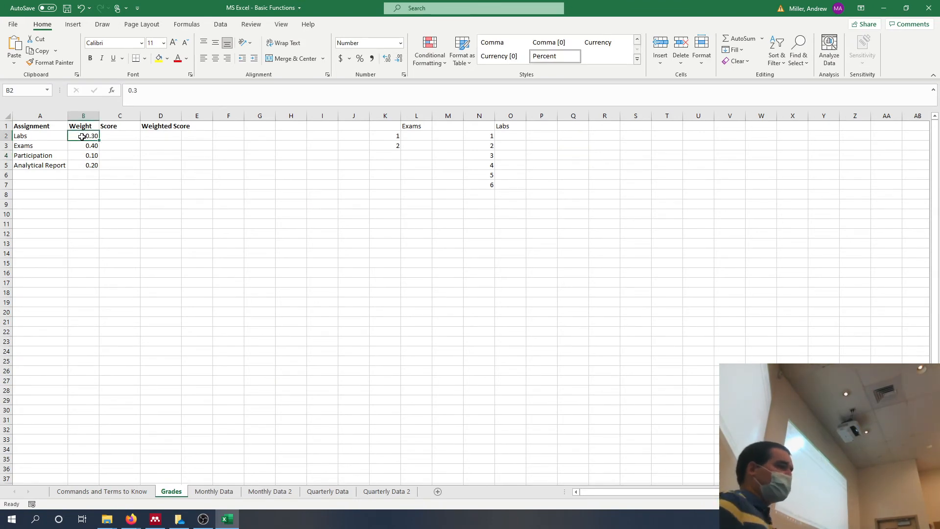
key("Down")
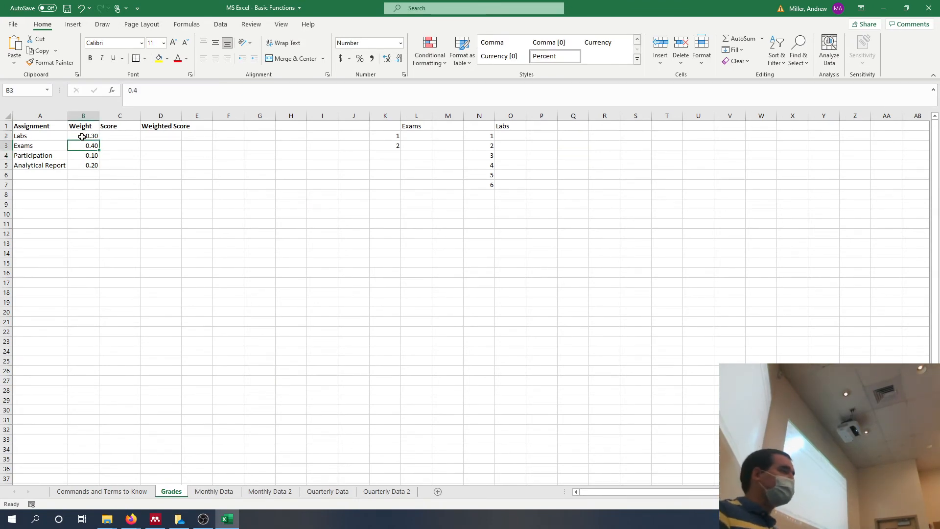
key("Down")
key("Down")
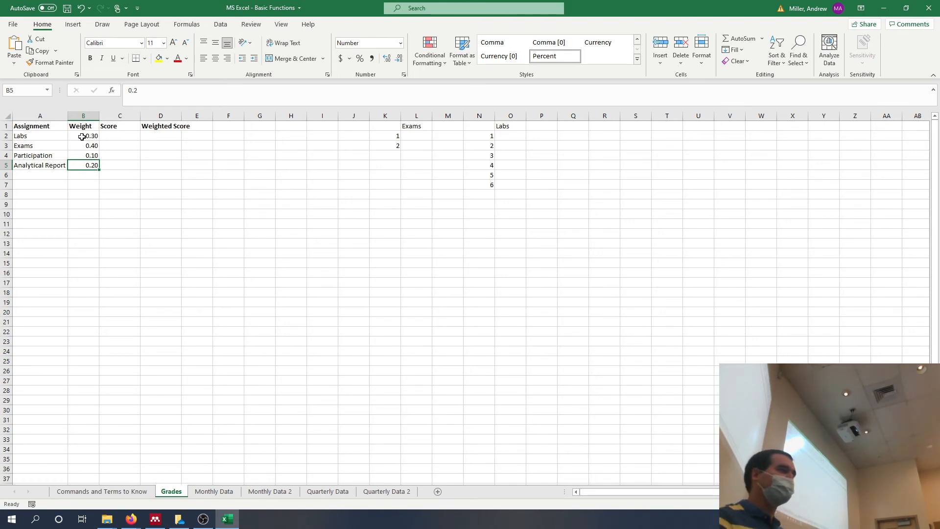
left_click(117, 136)
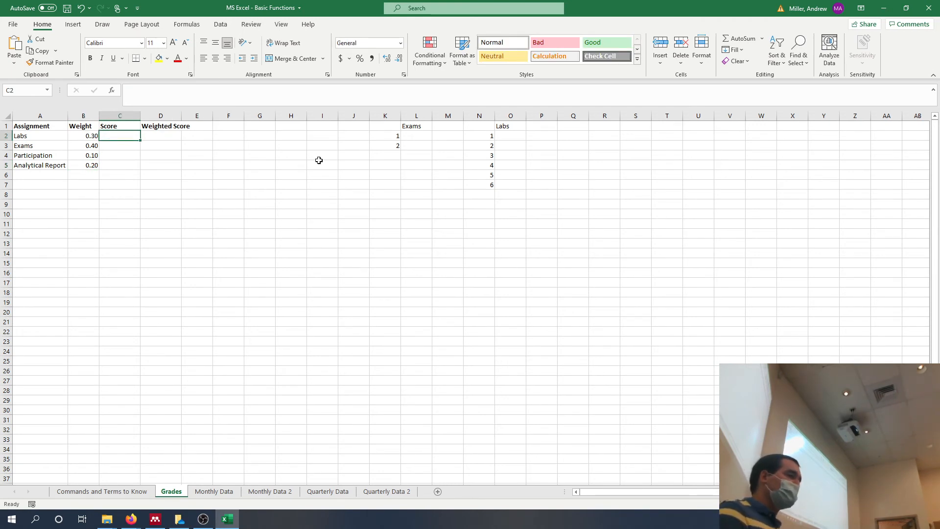
Enter the lab scores 100, 100, 30, 32, 77 and 89 in cells O2 to O7.
left_click(514, 136)
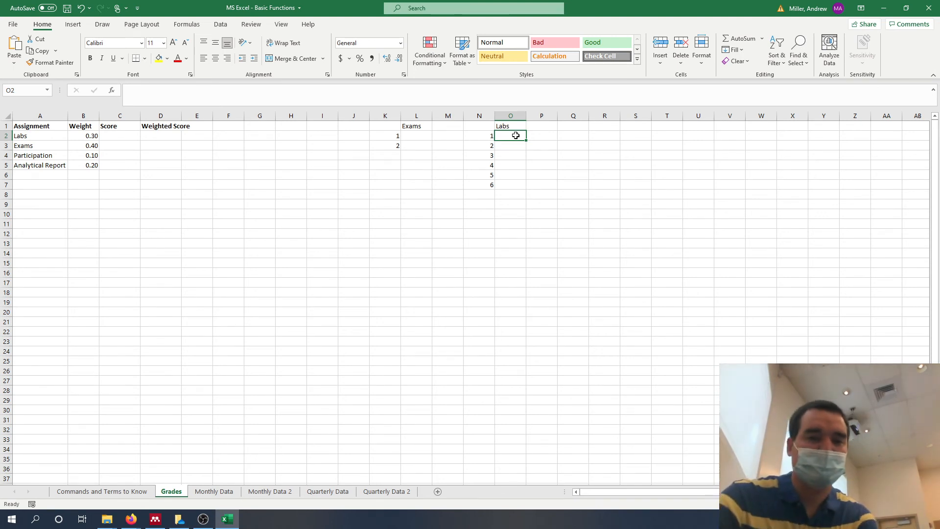
type("100")
key("Return")
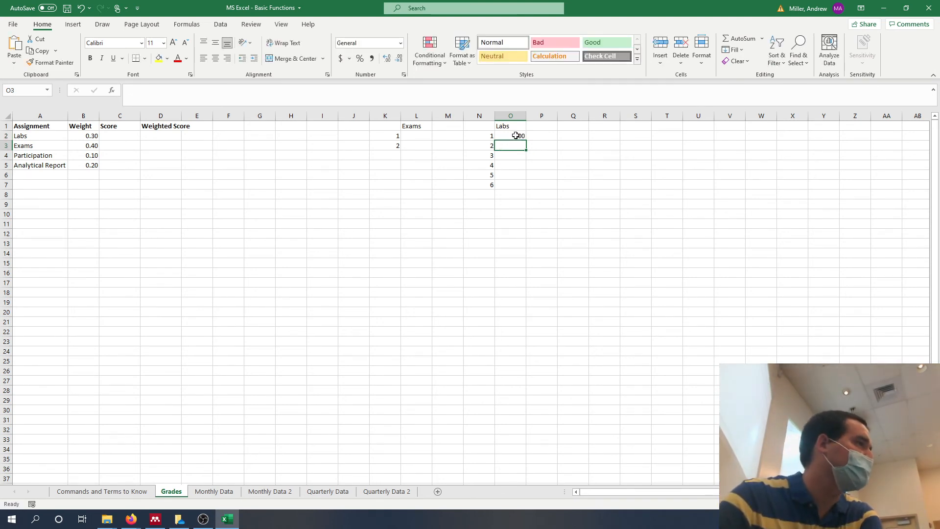
type("100")
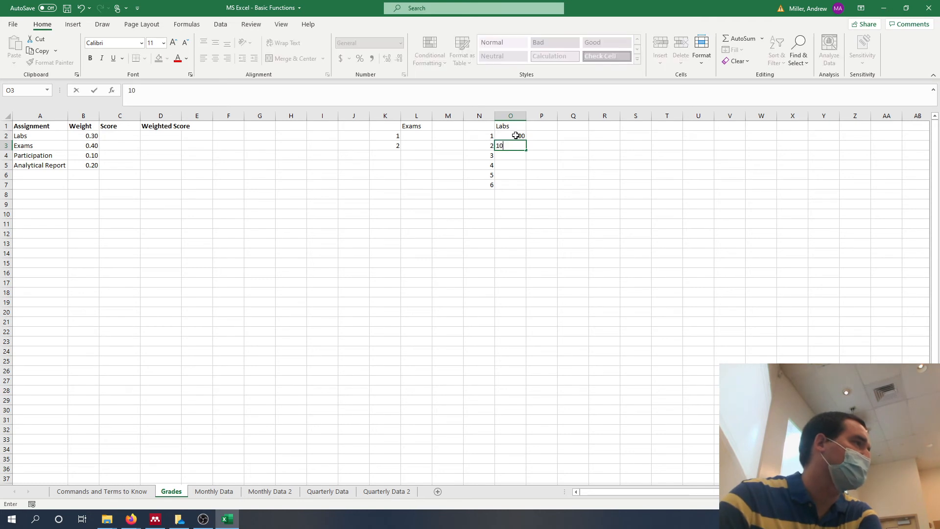
key("Return")
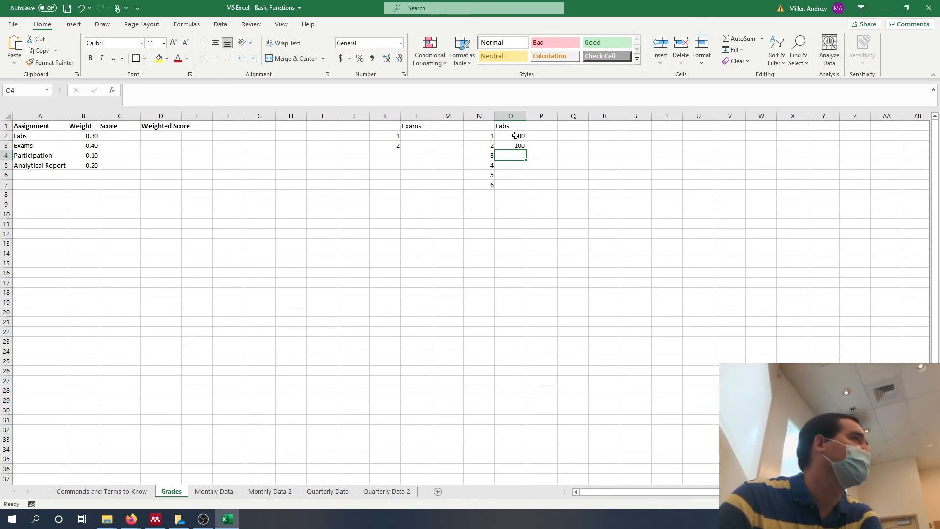
type("30")
key("Return")
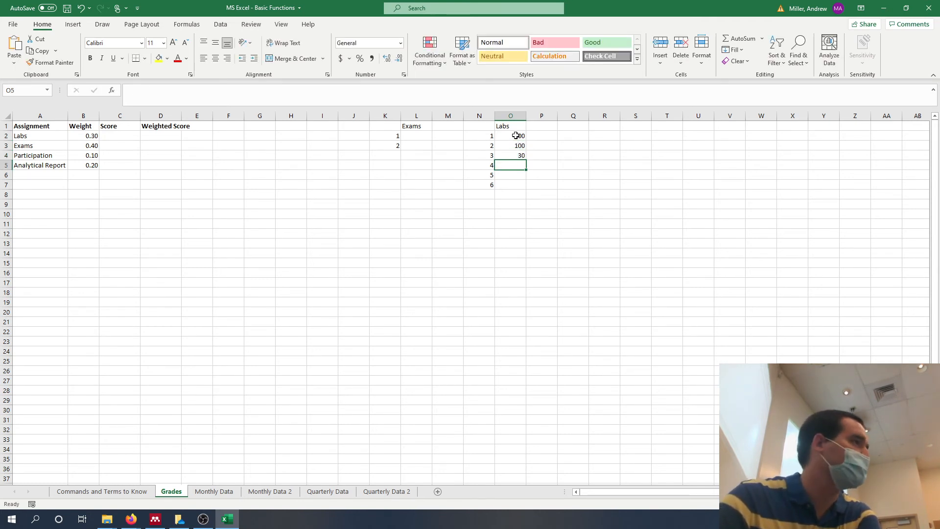
type("2")
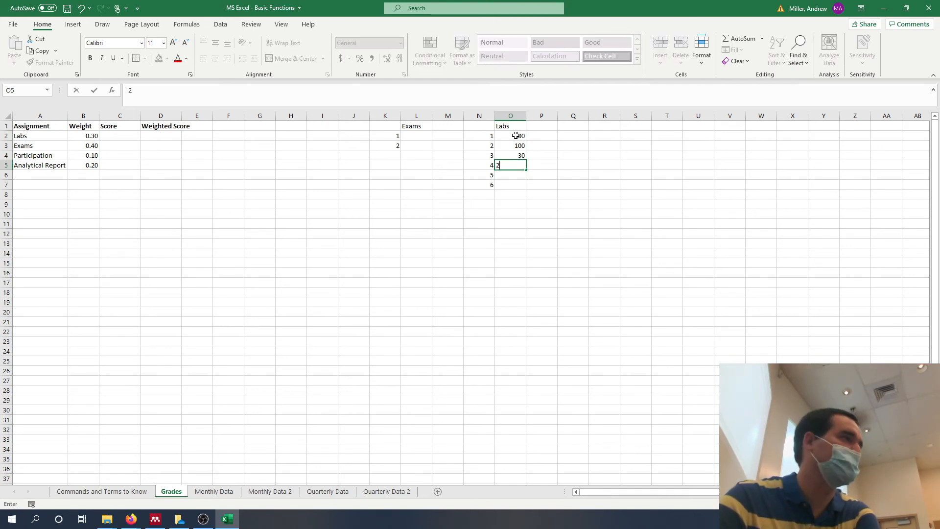
key("Return")
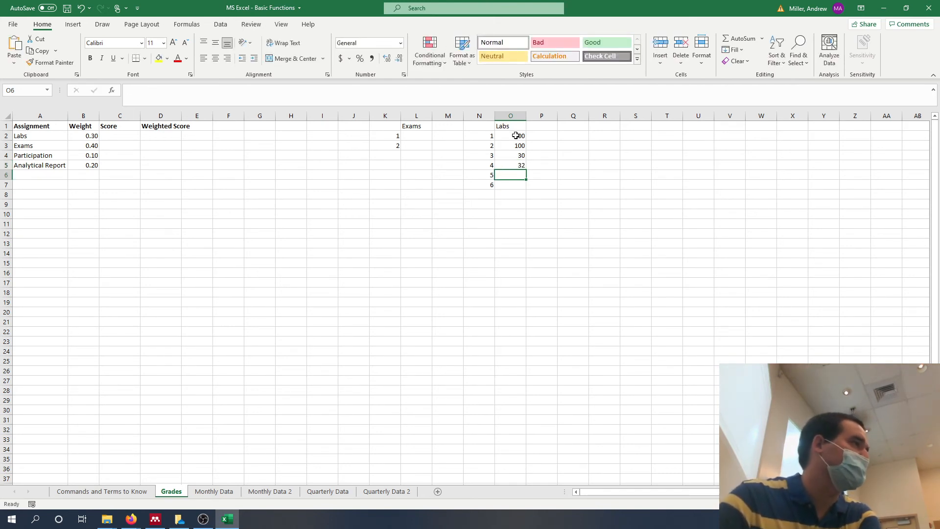
type("77")
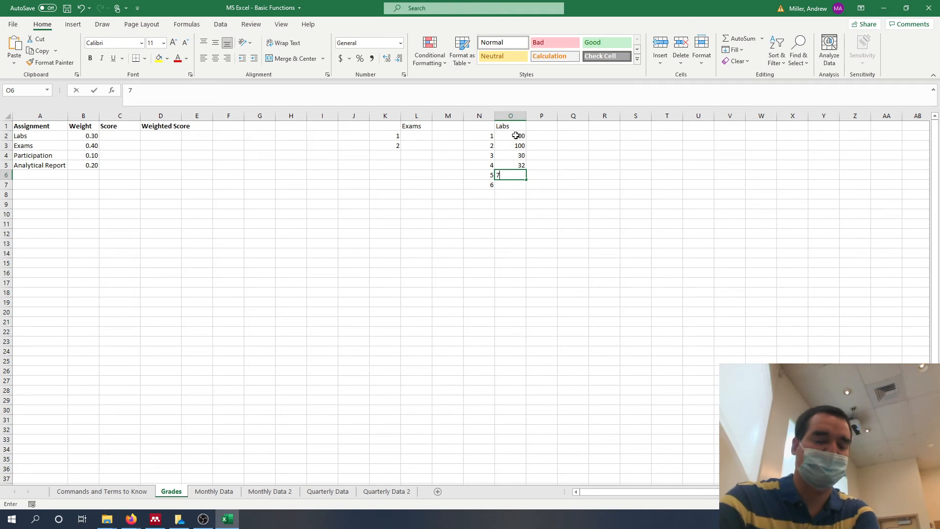
key("Return")
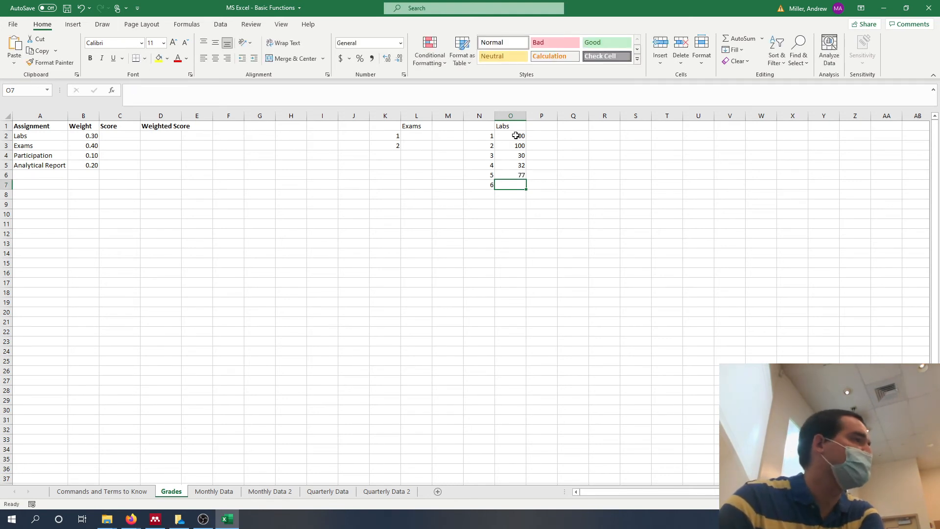
type("89")
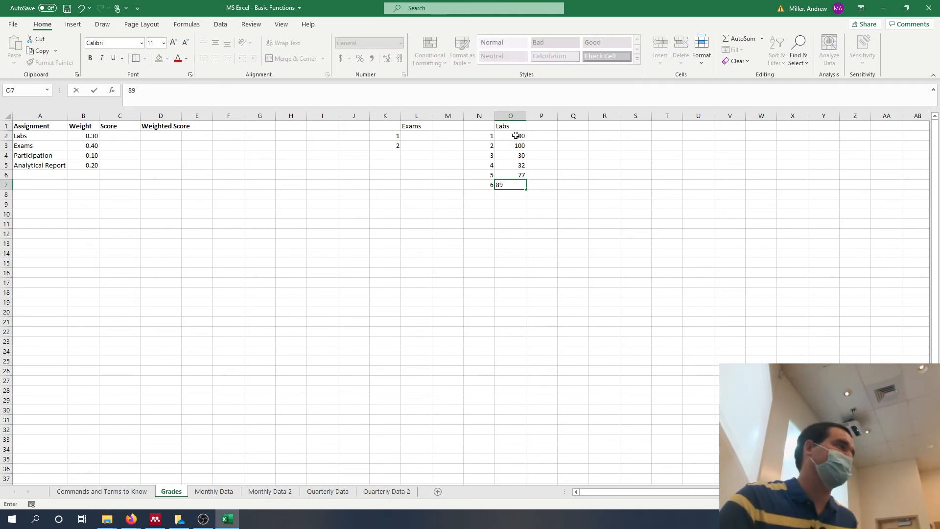
left_click(161, 157)
left_click(132, 145)
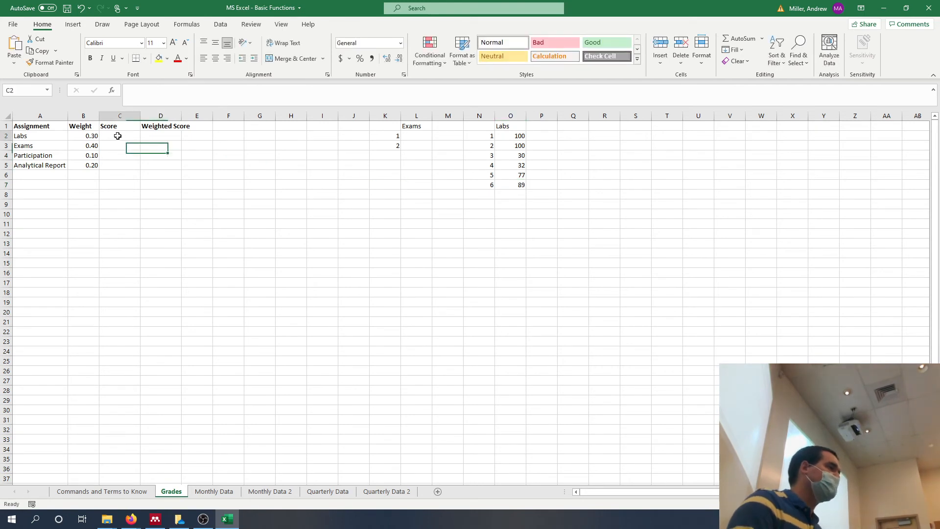
Enter (100+100+32+77+89)/5 as the Labs score in cell C2, without a leading equals sign.
left_click(129, 137)
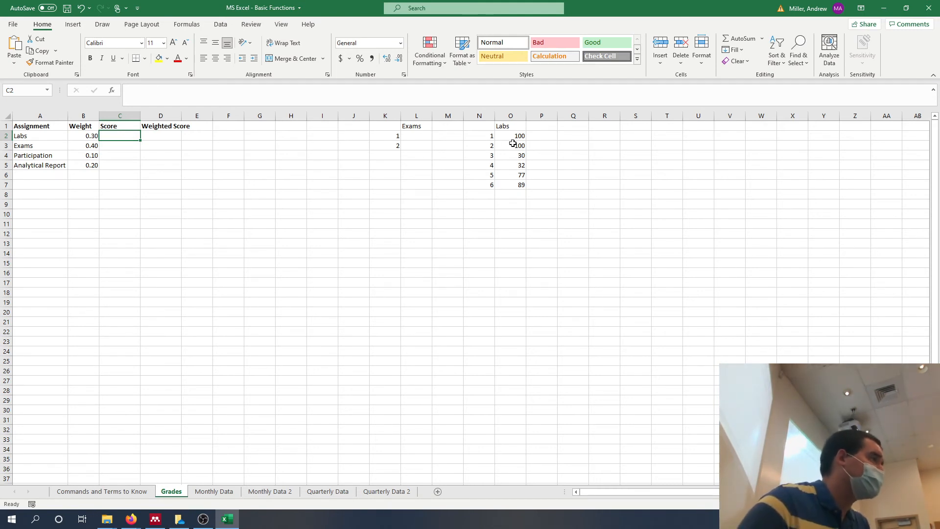
type("(100")
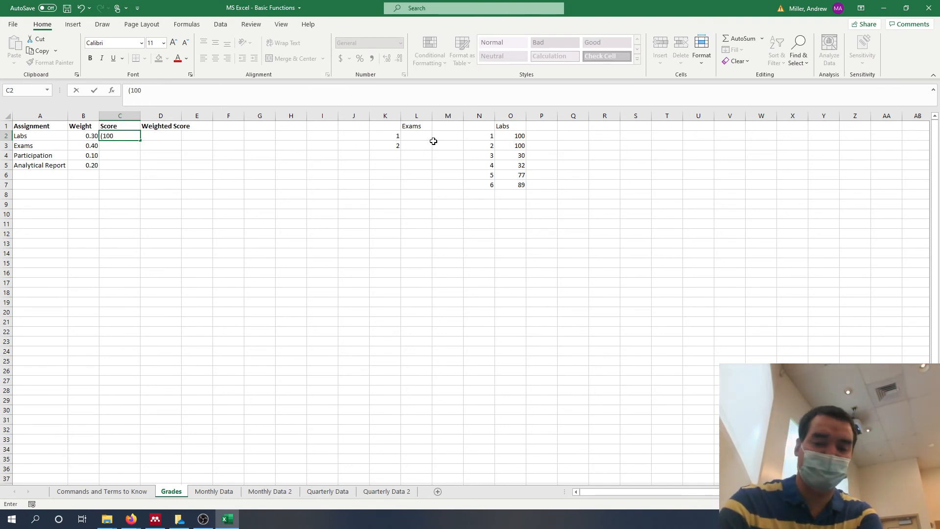
type("+100")
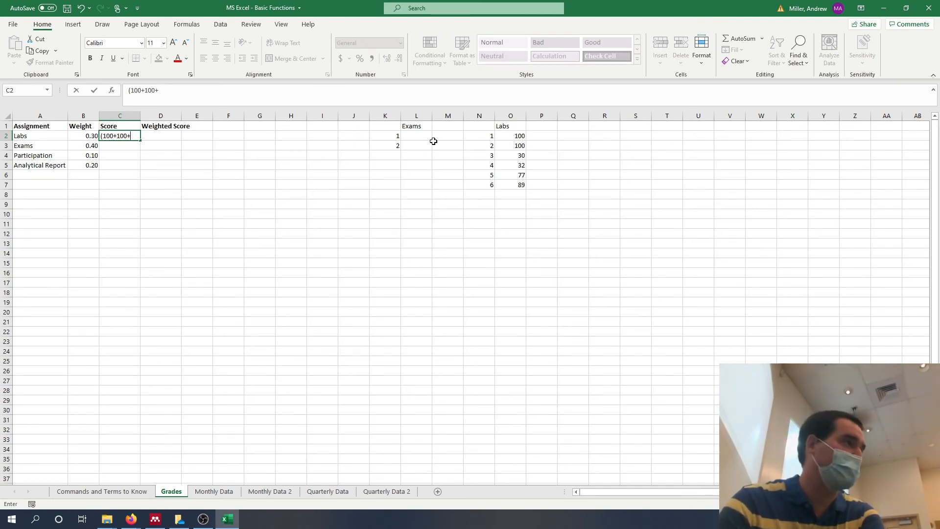
type("+32+")
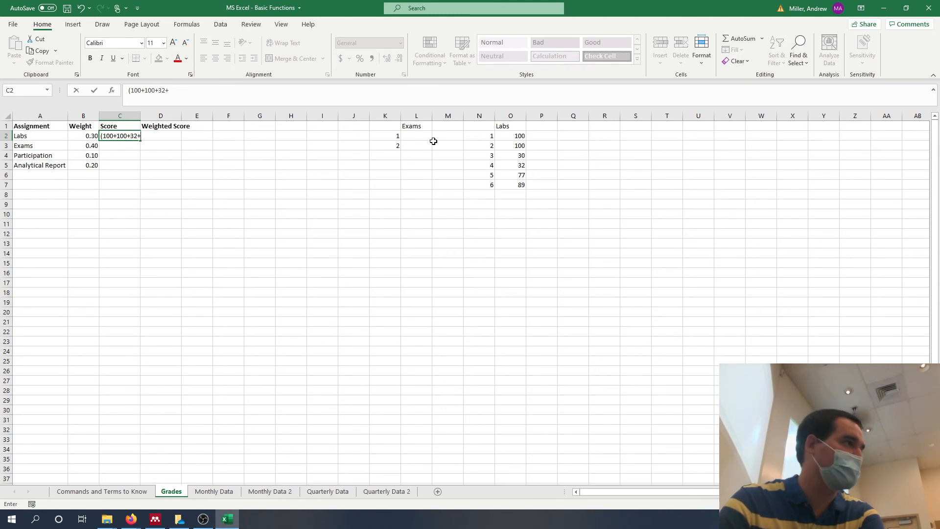
type("77")
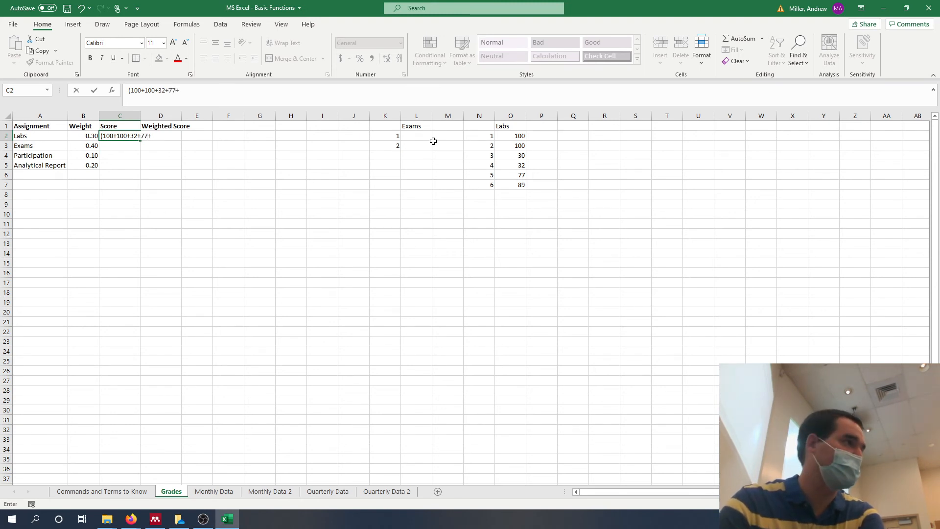
type("+89")
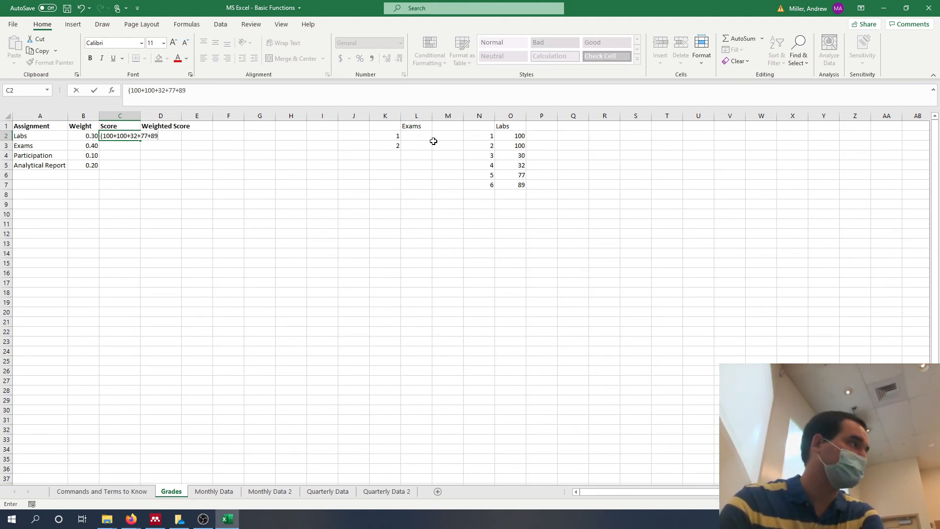
type(")/5")
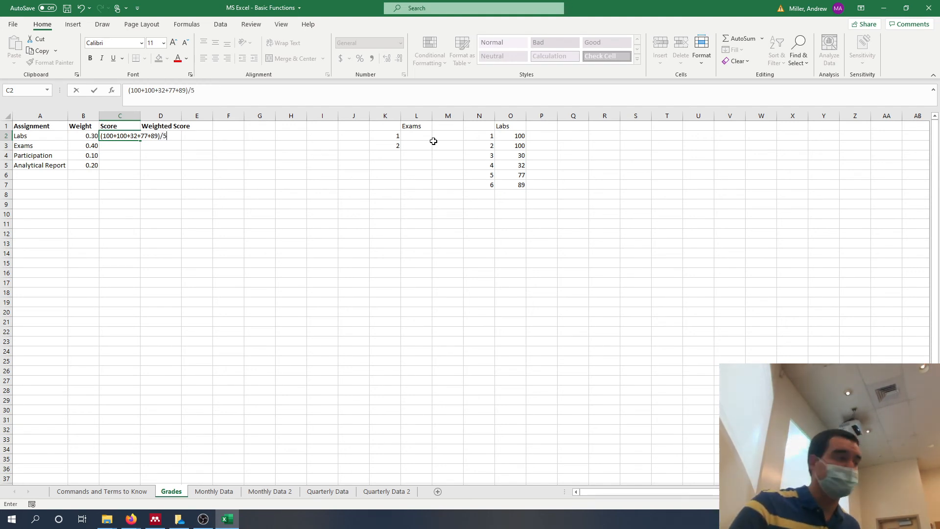
key("Return")
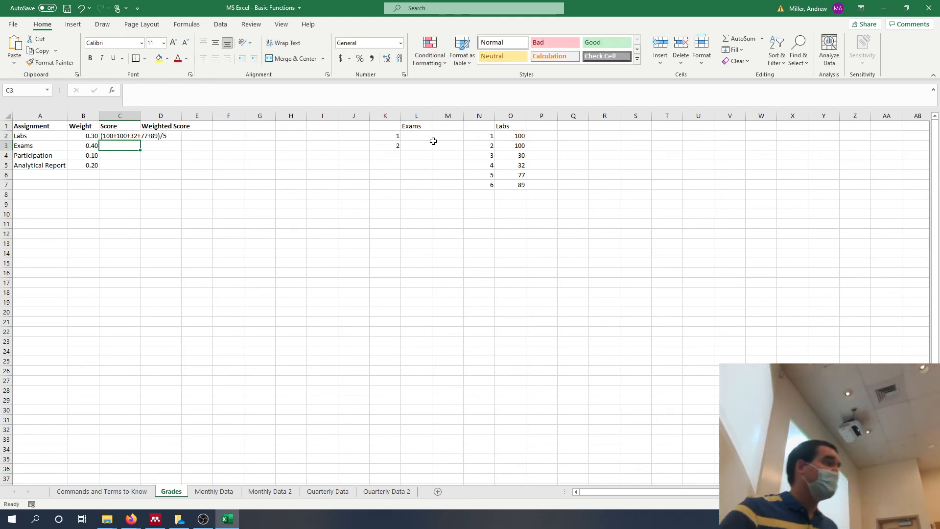
Add an equals sign in front of the C2 entry so it calculates as a formula.
key("Up")
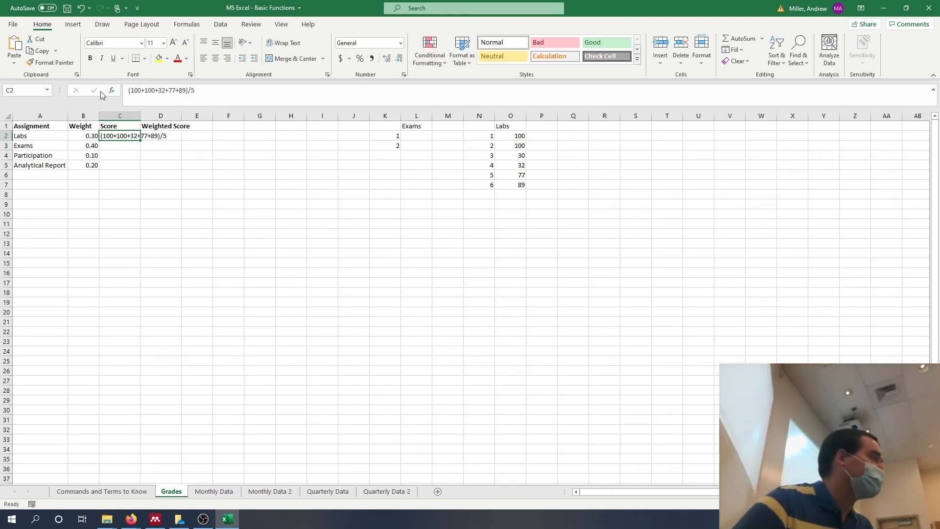
left_click(128, 93)
type("=")
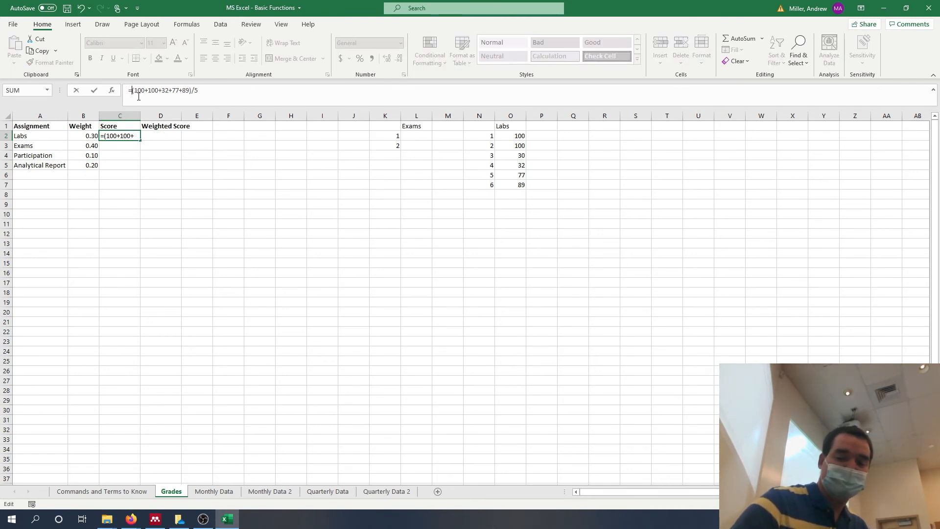
key("Return")
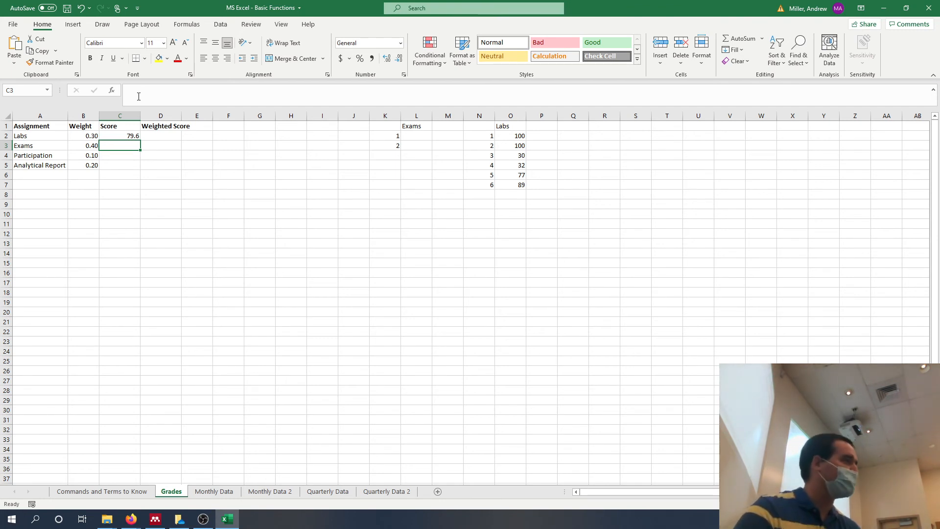
Replace the hard-coded formula in C2 with =(SUM(O2:O7)-MIN(O2:O7)), accepting the correction for the missing parenthesis.
left_click(132, 137)
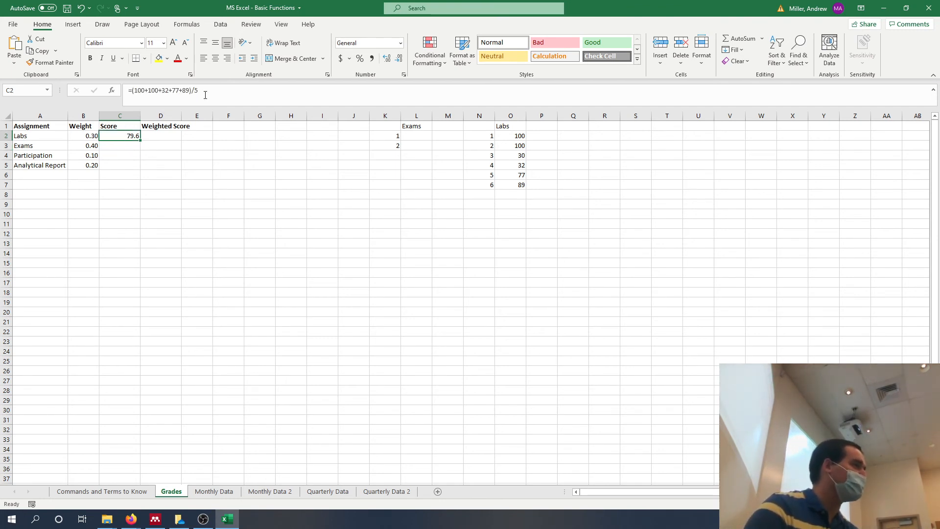
left_click_drag(199, 91, 137, 89)
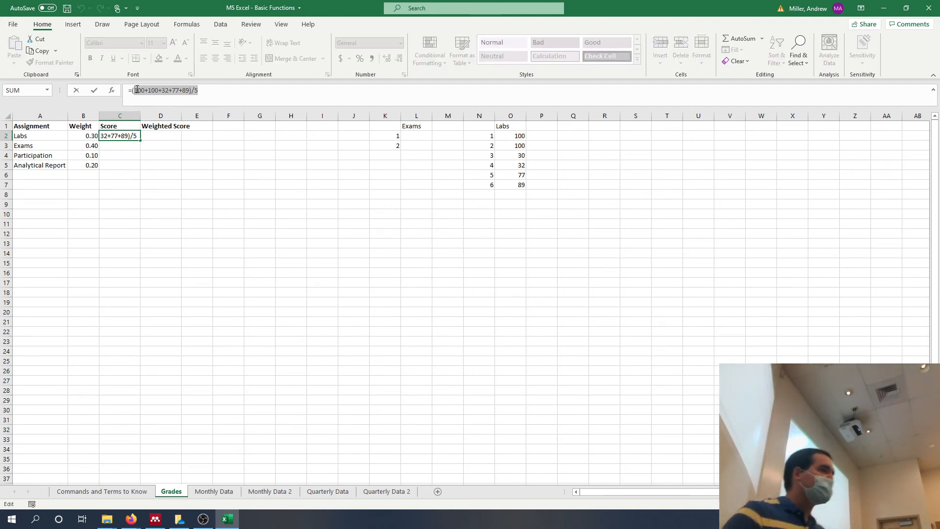
key("BackSpace")
type("s")
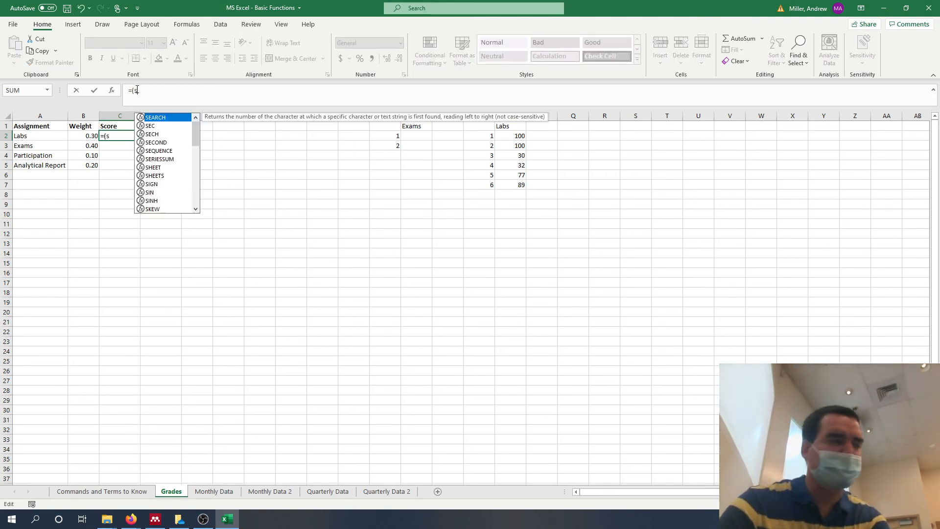
type("um(")
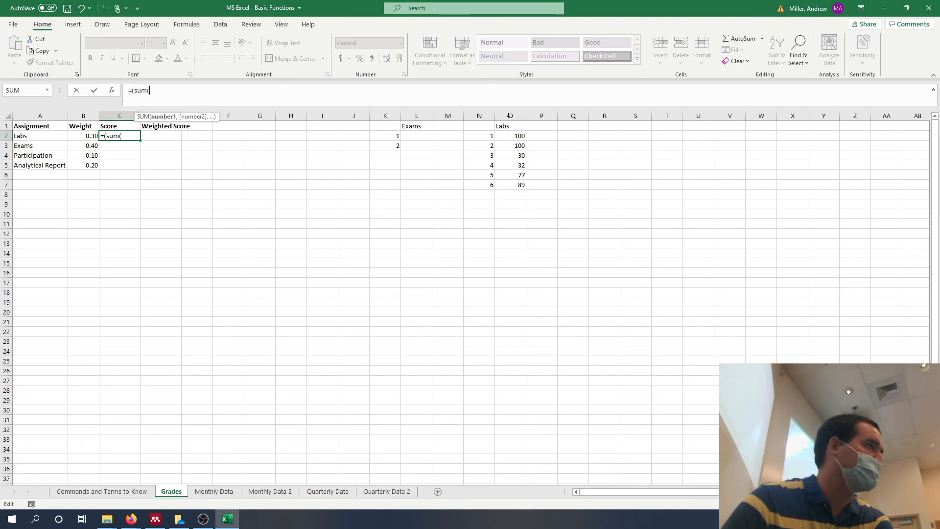
left_click_drag(514, 136, 515, 182)
type(")")
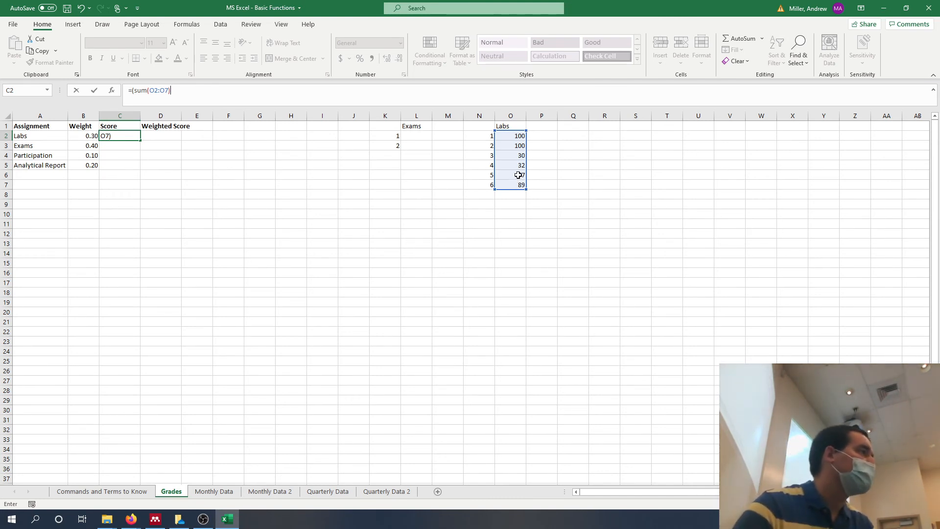
type("-min(")
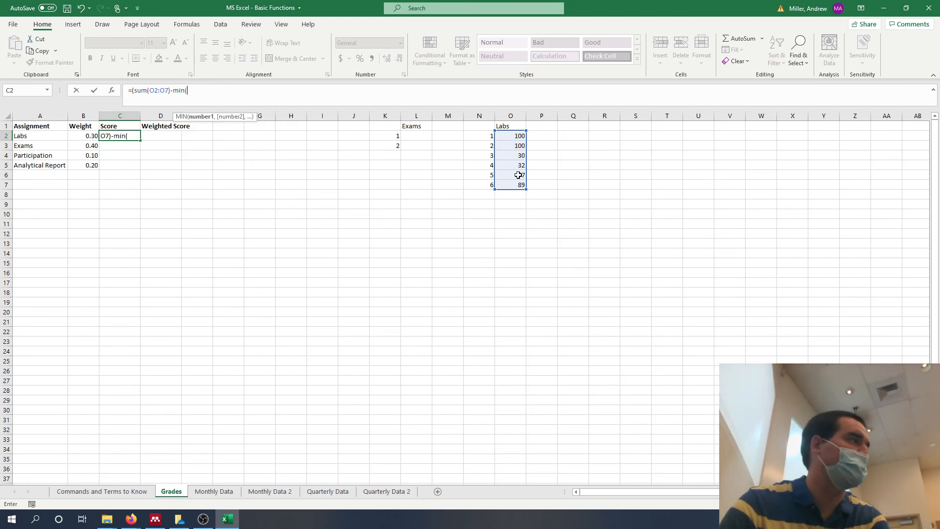
left_click_drag(517, 138, 522, 186)
type(")")
key("Return")
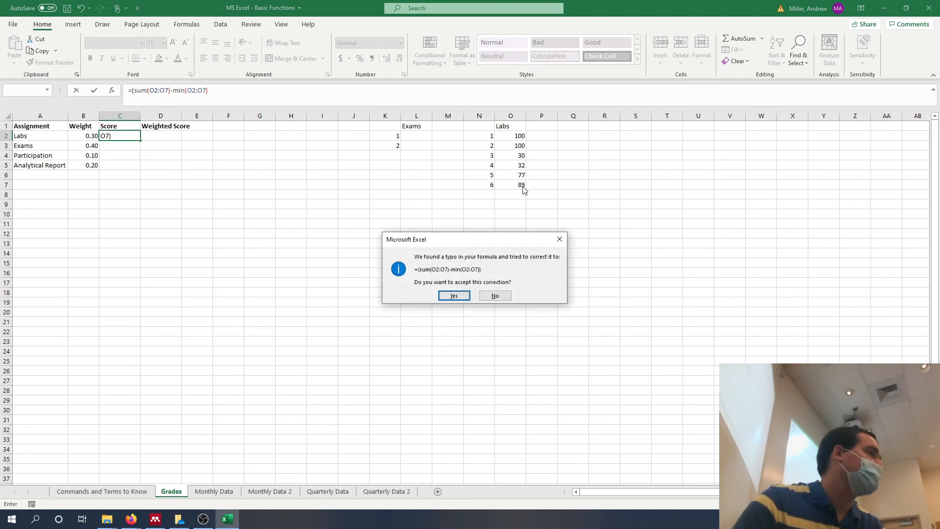
left_click(449, 296)
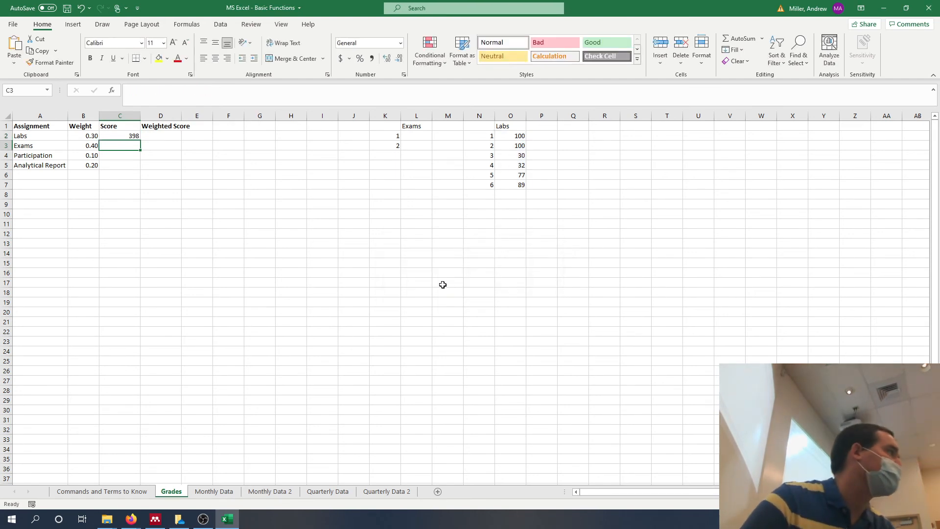
Divide the SUM minus MIN formula in cell C2 by 5.
left_click(124, 135)
left_click(211, 91)
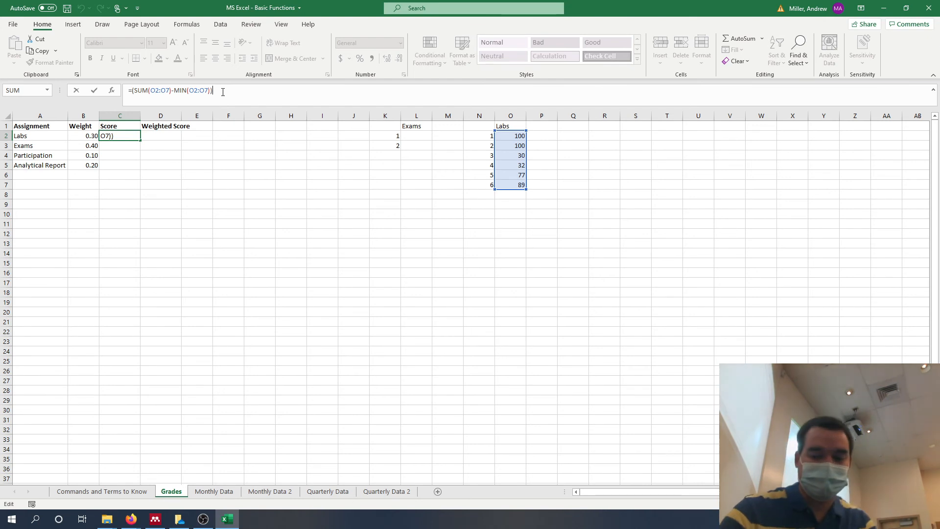
key("Return")
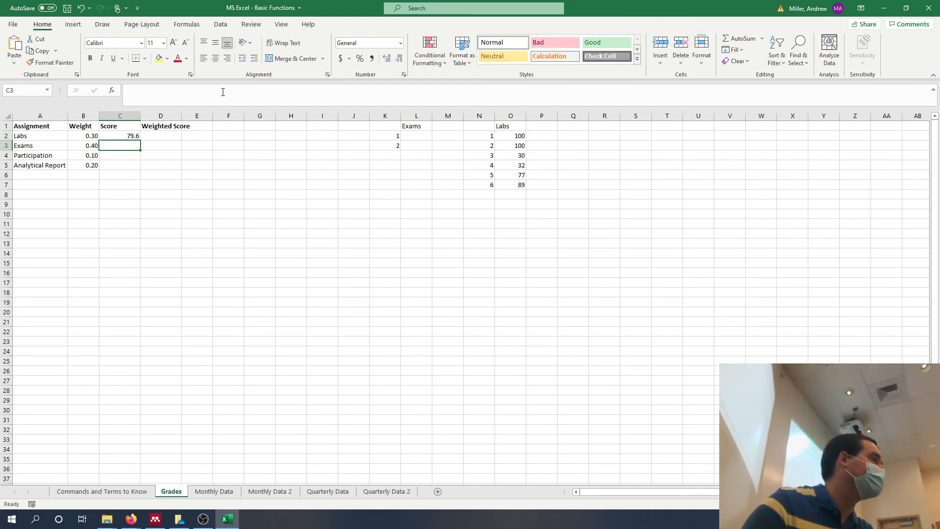
Replace the divisor 5 in the Labs score formula in C2 with count(O2:O7)-1, followed by a closing parenthesis.
left_click(126, 136)
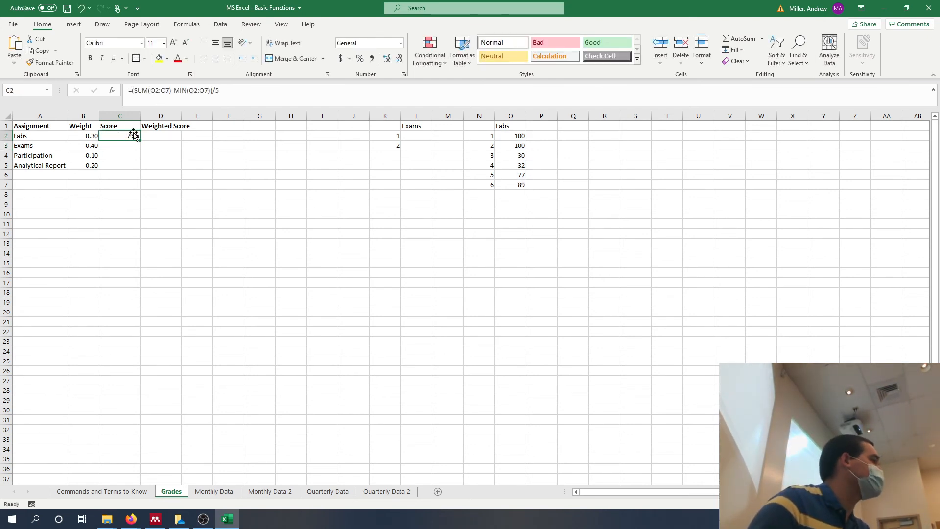
left_click(244, 96)
key("BackSpace")
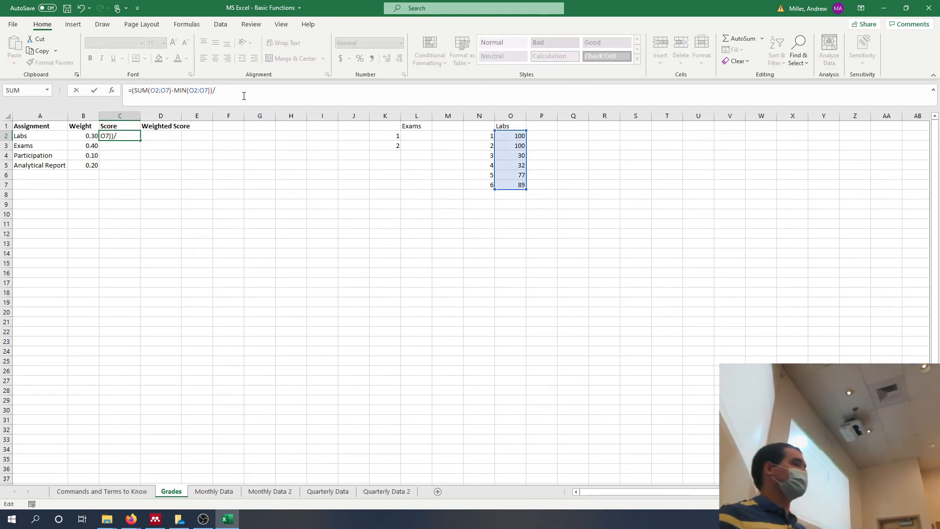
type("coun")
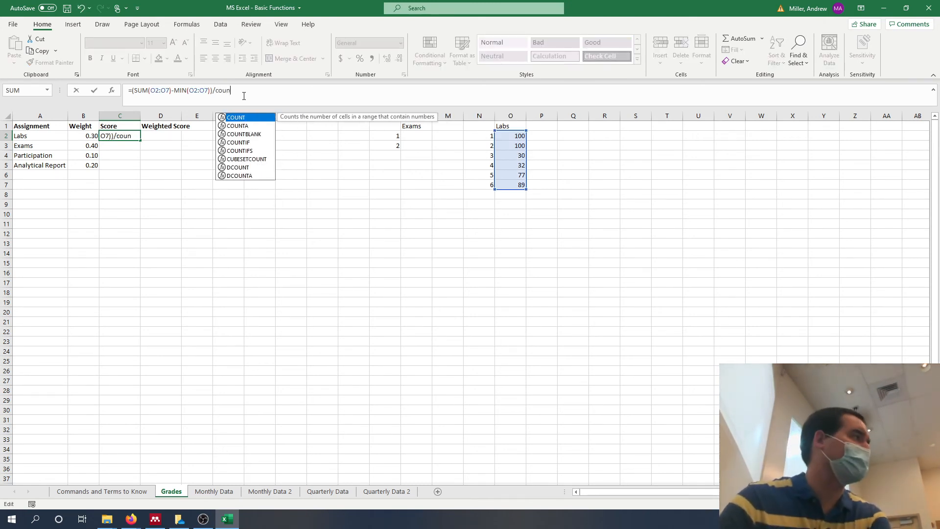
type("t(")
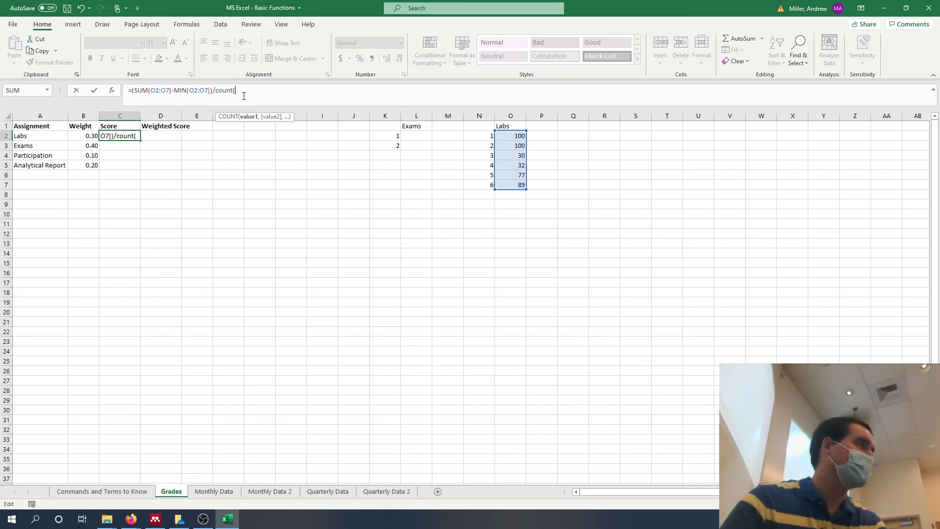
left_click(506, 136)
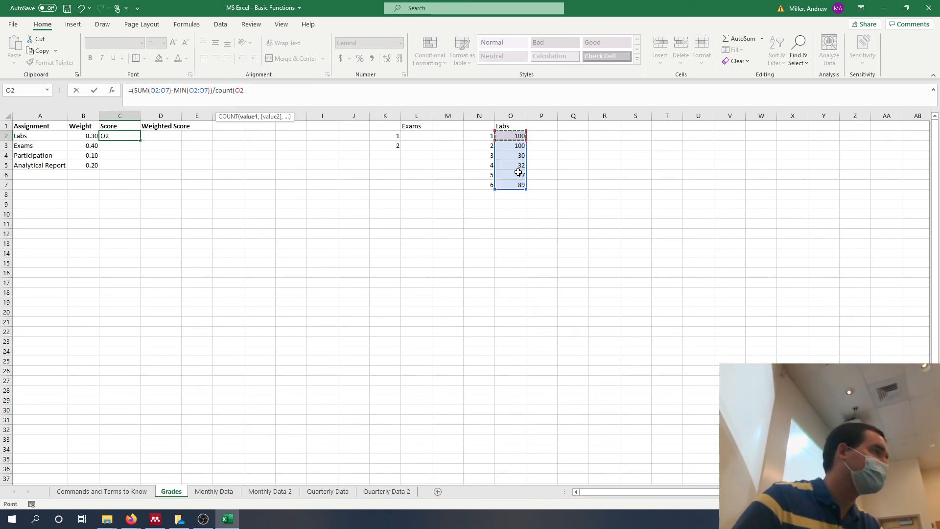
left_click(518, 184)
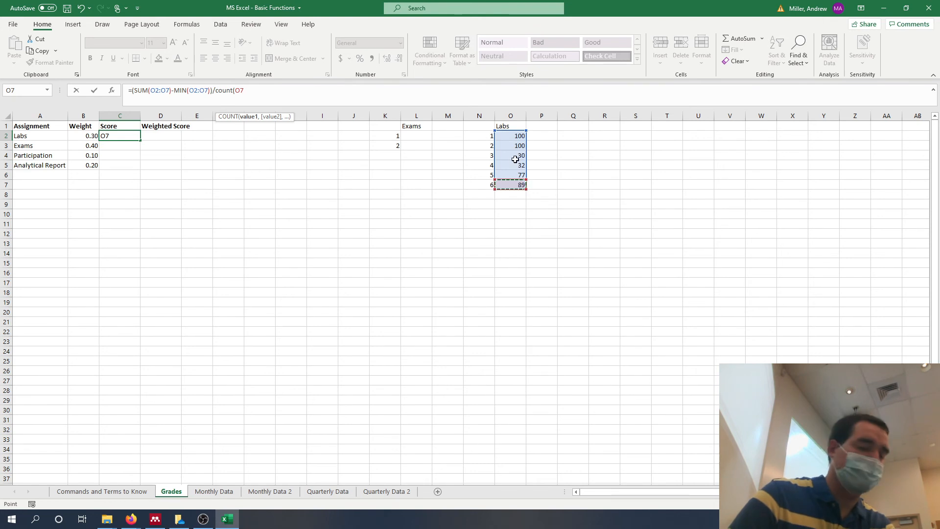
left_click_drag(507, 136, 515, 184)
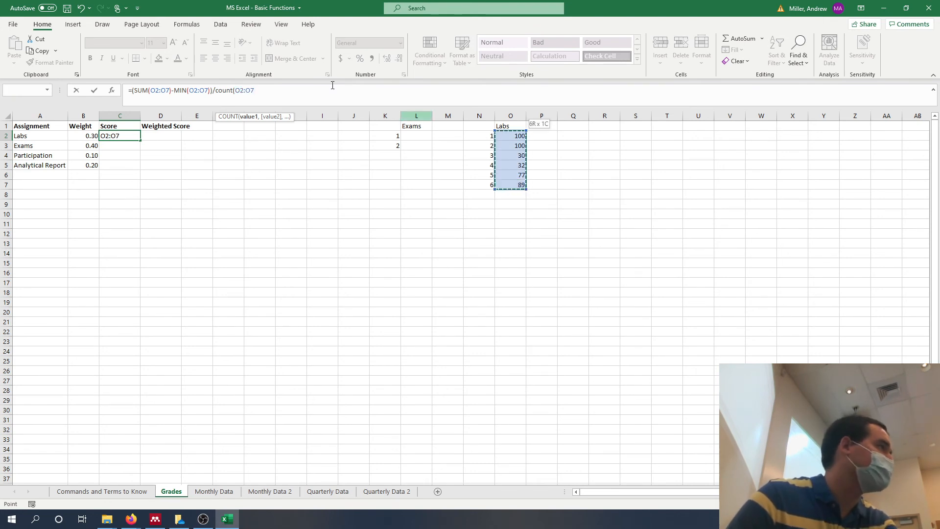
left_click(289, 89)
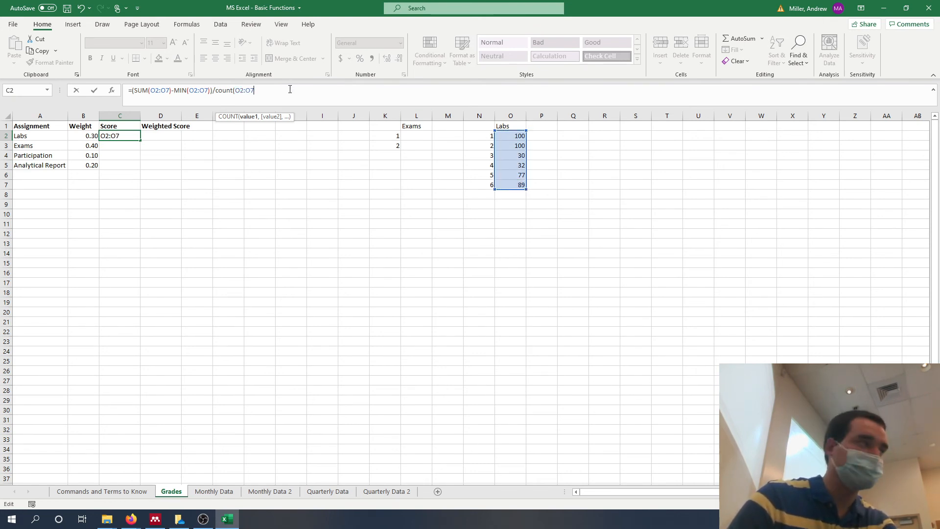
type(")-1)")
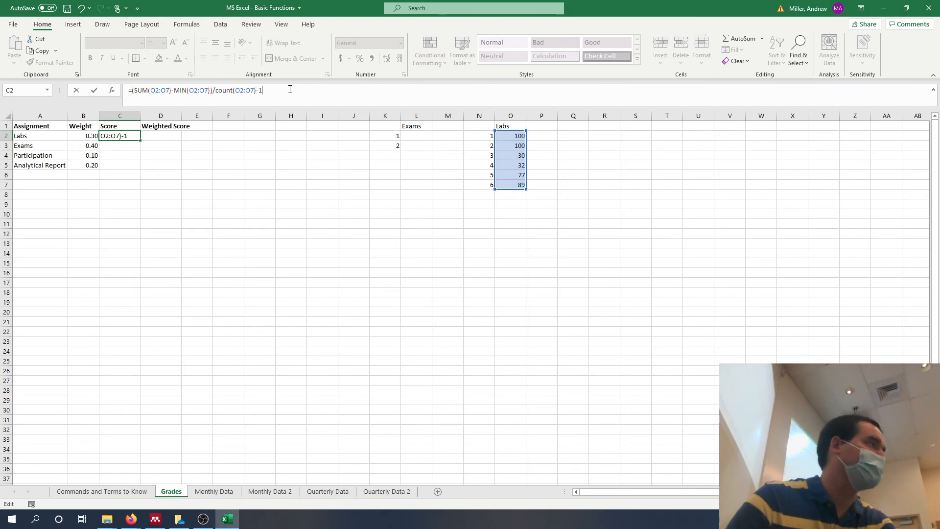
Add an opening parenthesis before count in the C2 formula to group the whole divisor as (COUNT(O2:O7)-1), and commit it.
left_click(213, 91)
type("/")
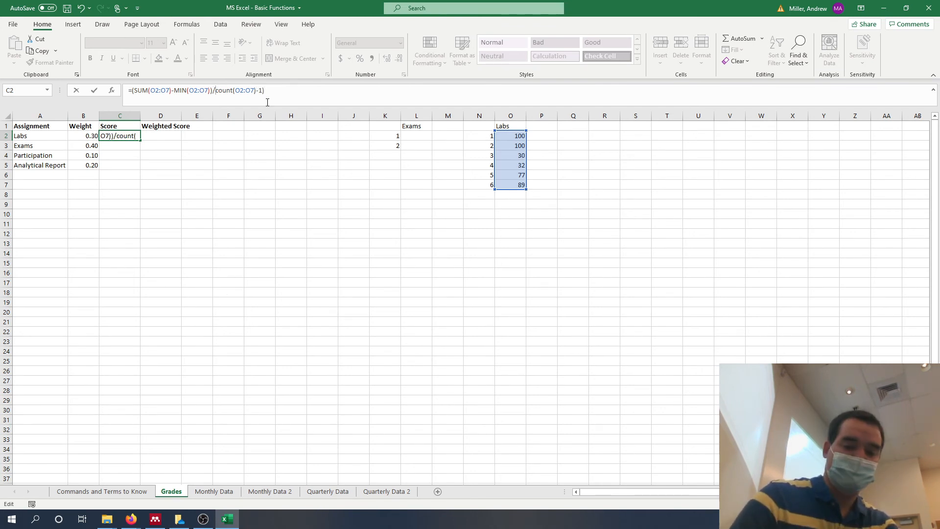
type("(")
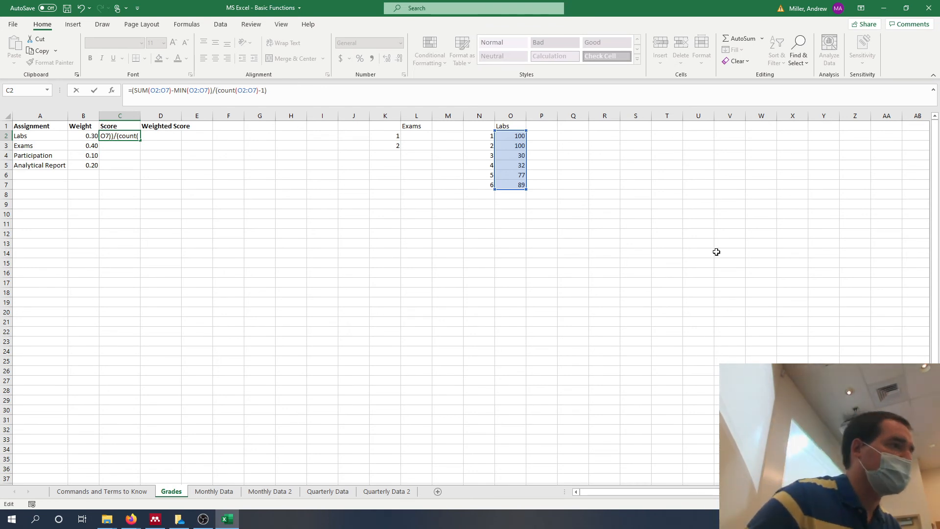
key("Return")
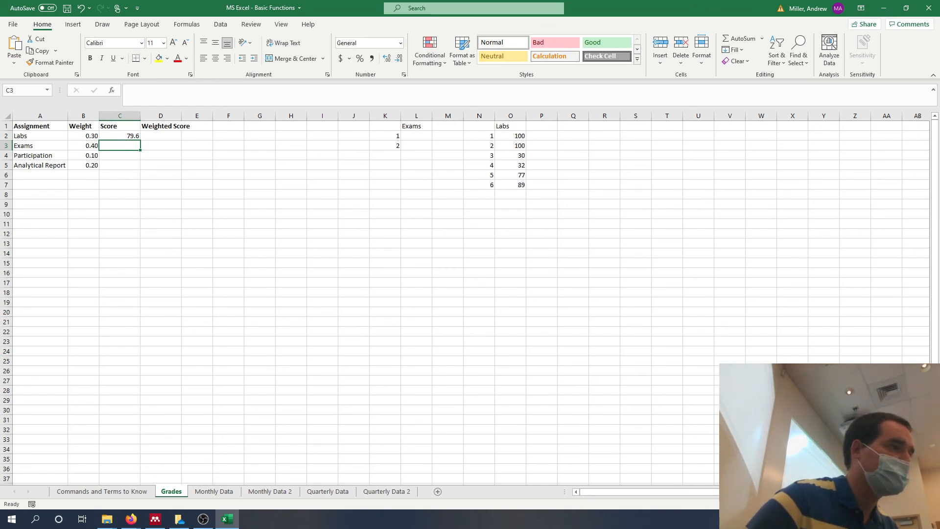
Enlarge the Grades sheet view and open the Labs score formula in C2 to examine its SUM, MIN and COUNT parts.
scroll(465, 293, "up", 5)
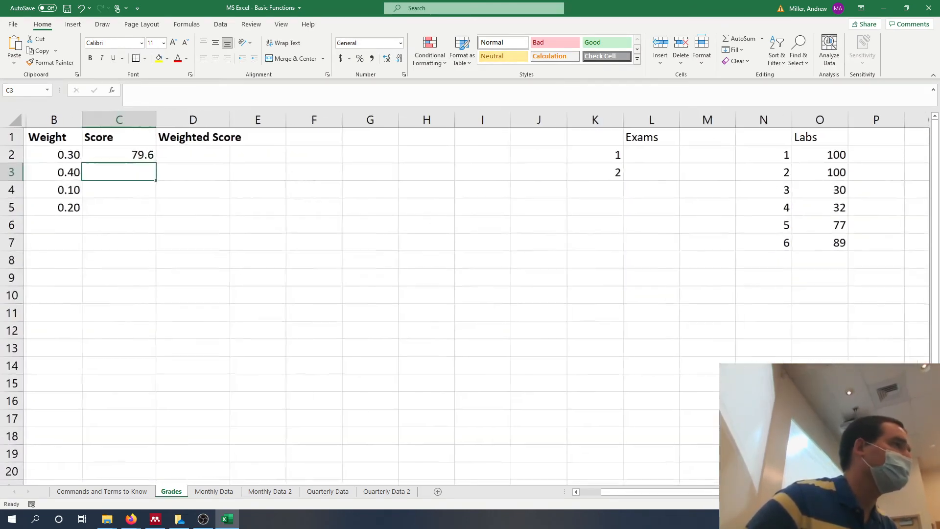
scroll(465, 294, "up", 1)
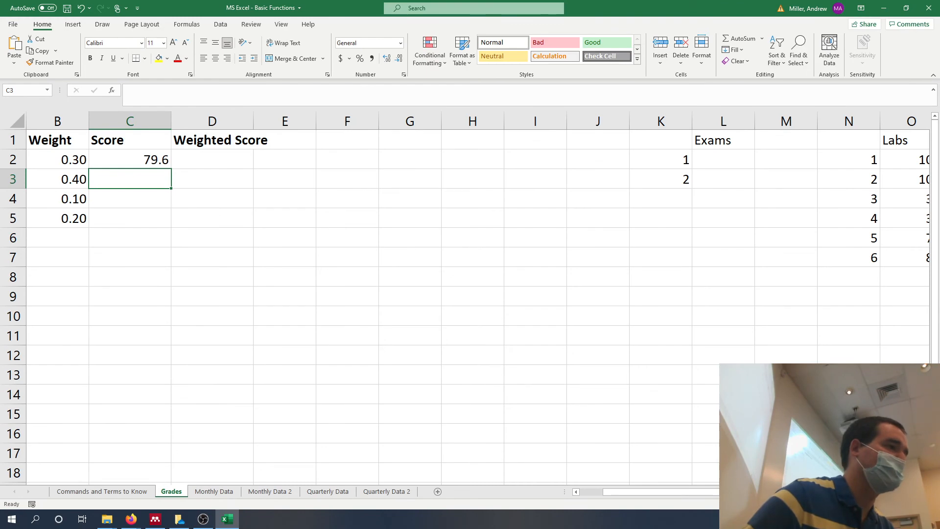
scroll(465, 294, "down", 3)
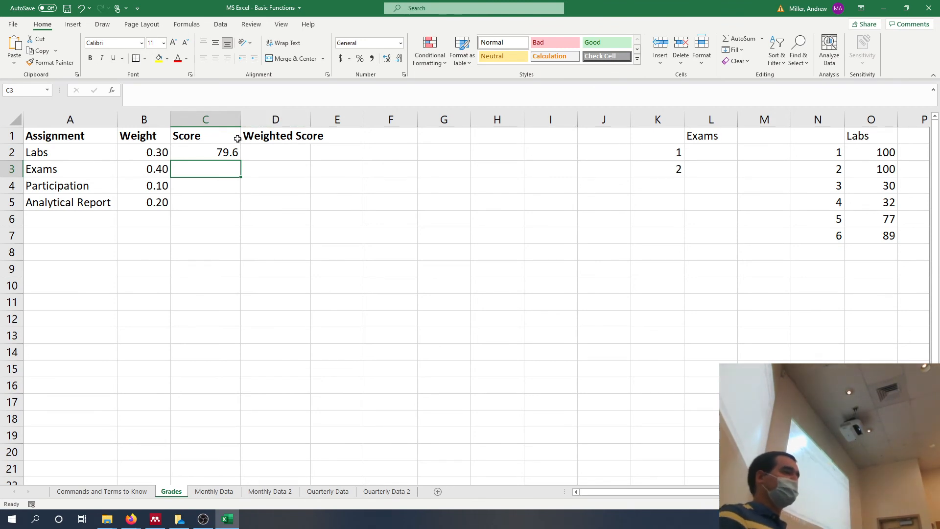
left_click(205, 152)
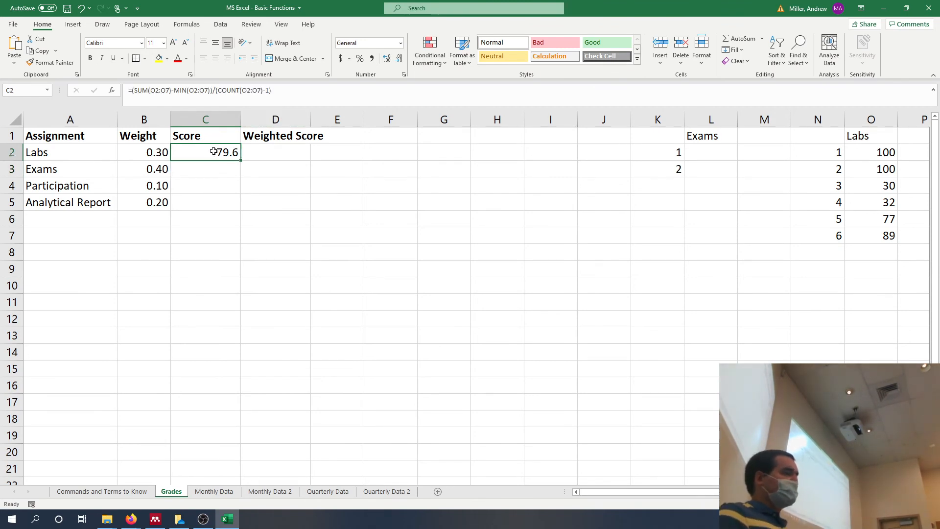
left_click(153, 102)
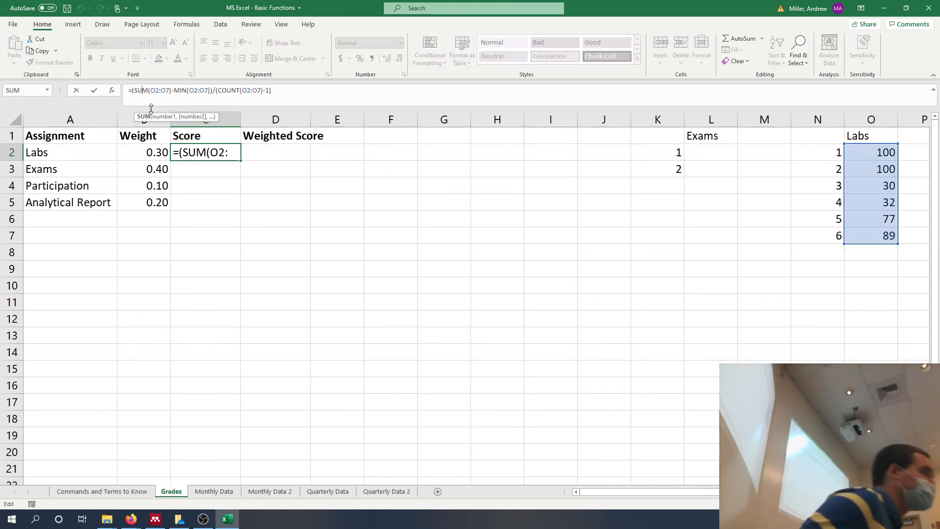
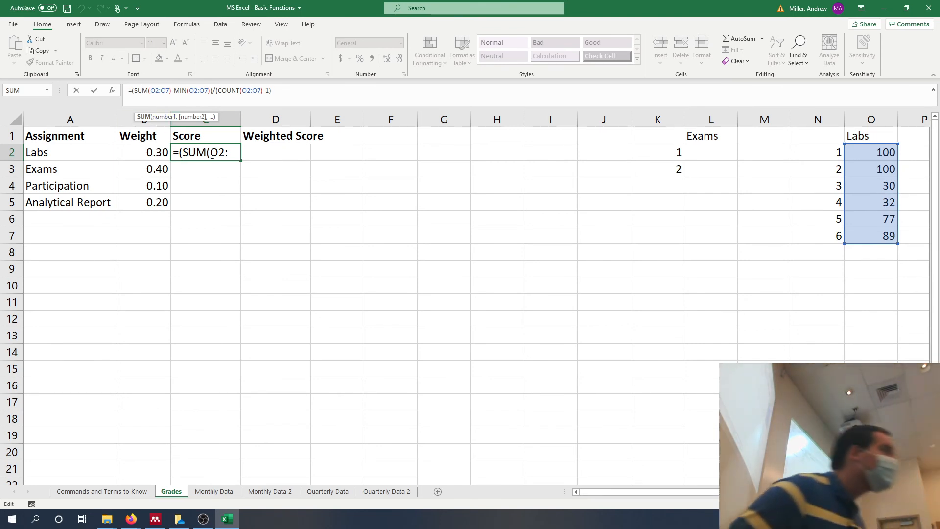
Close the Labs score formula and enter the exam scores 95 and 42 in L2 and L3.
key("Return")
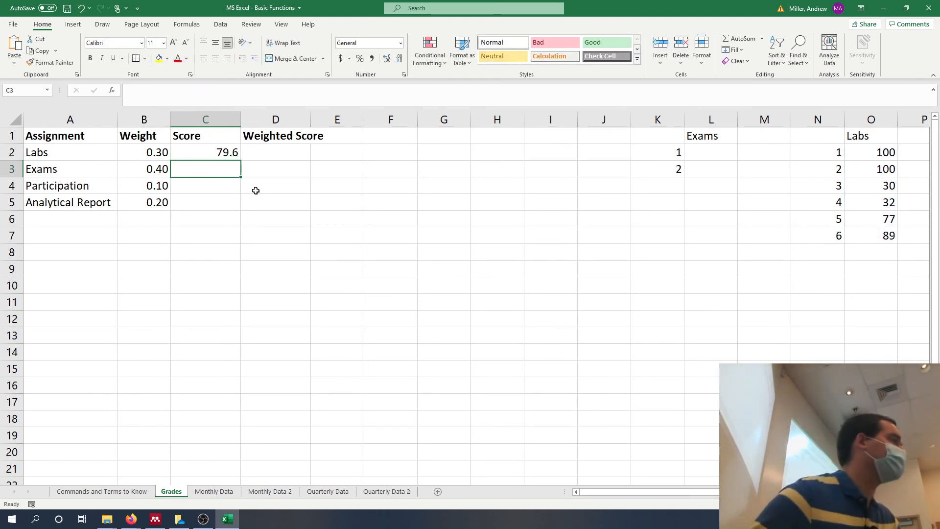
left_click(699, 153)
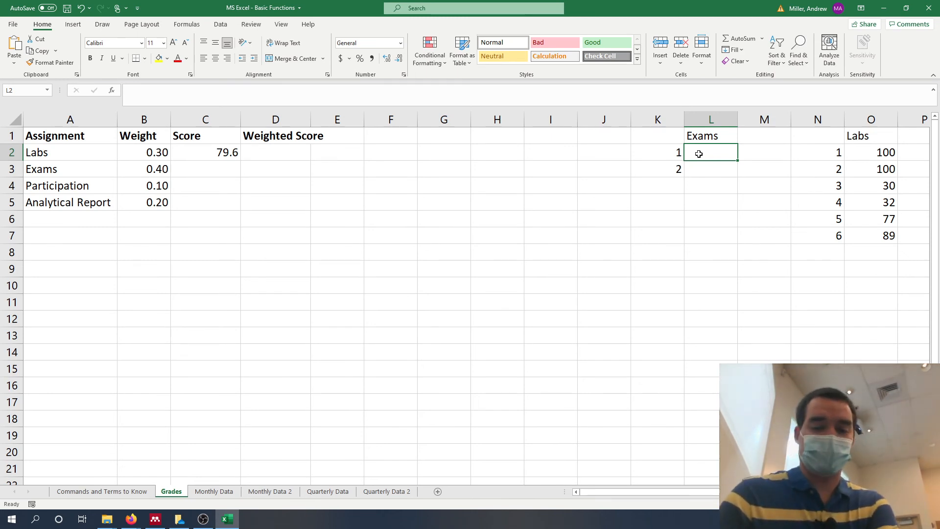
type("95")
key("Return")
type("42")
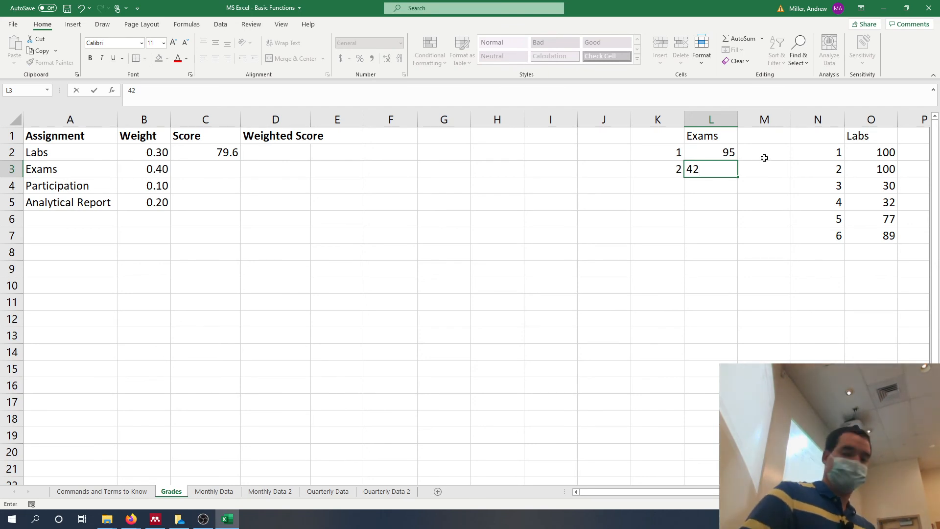
key("Return")
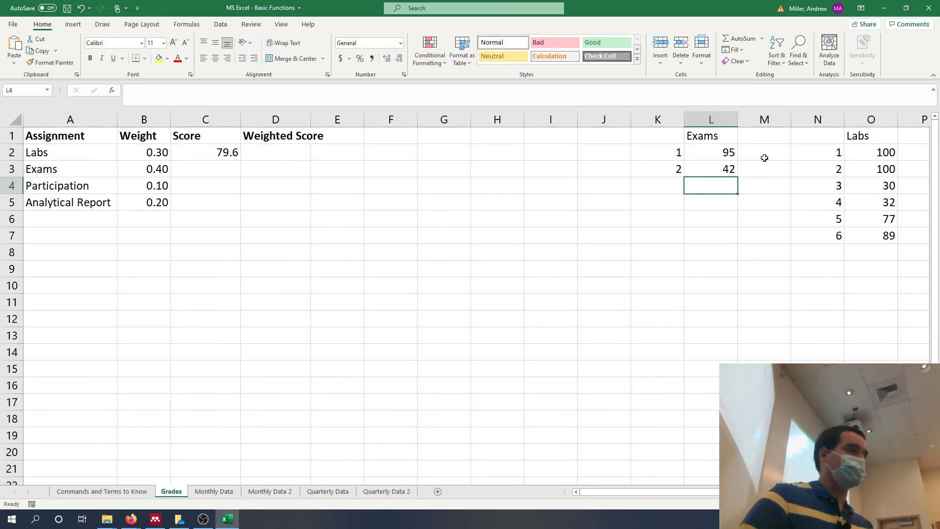
Calculate the Exams score in C3 with an AVERAGE formula over the exam scores in L2:L3.
left_click(218, 170)
type("=avera")
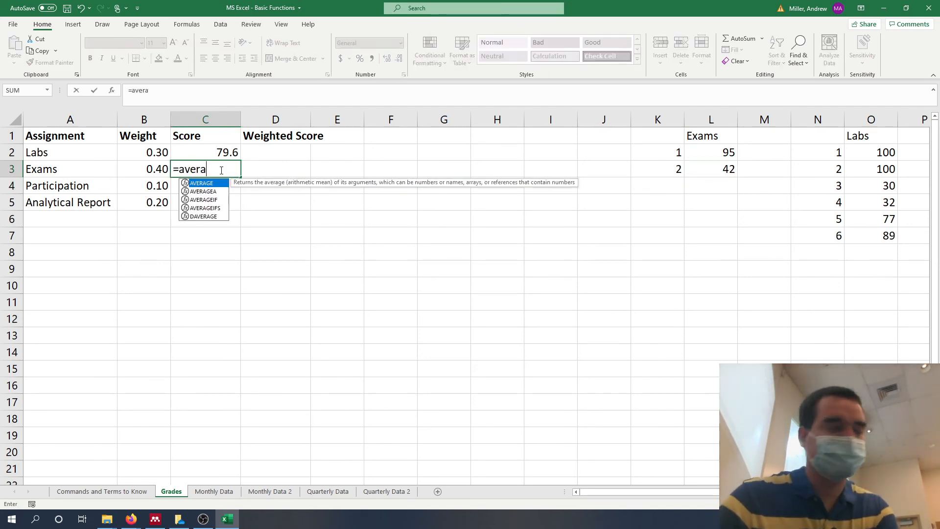
type("ge(")
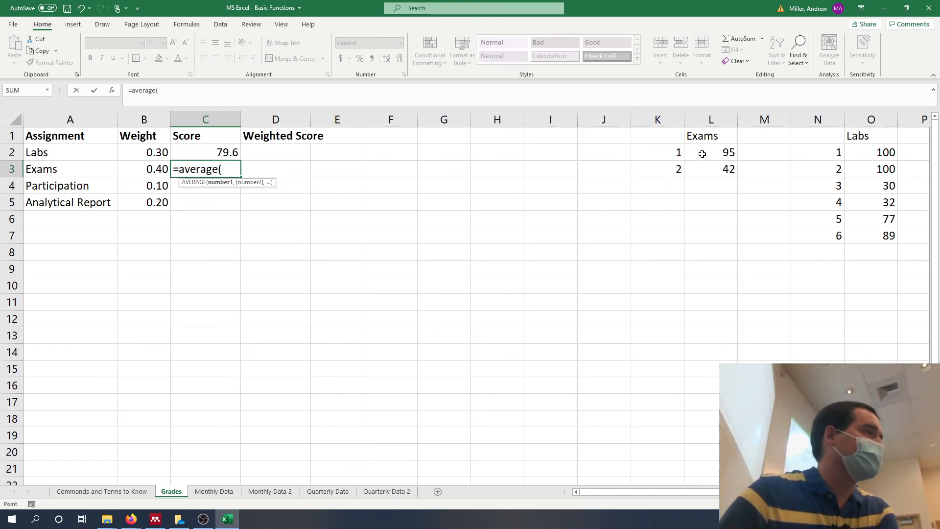
left_click_drag(702, 154, 701, 168)
key("Return")
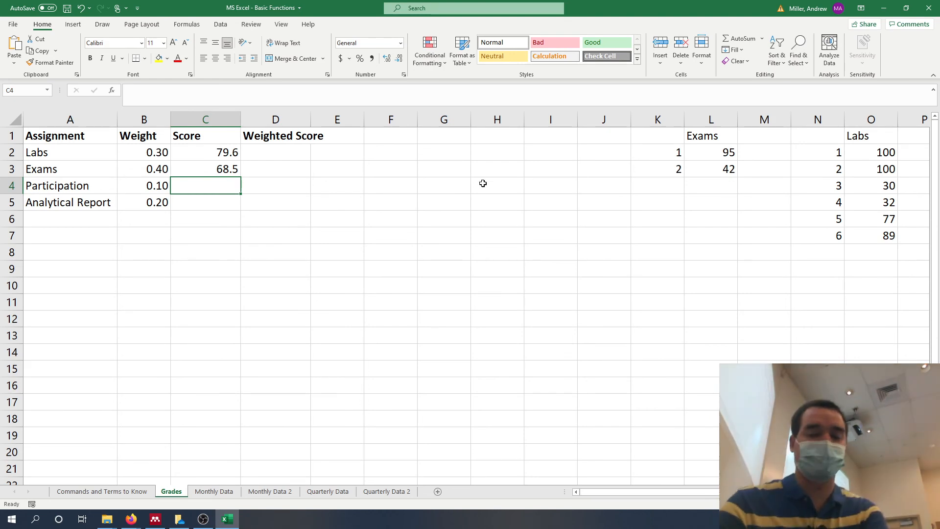
Enter a Participation score of 100 in C4 and an Analytical Report score of 68 in C5.
type("100")
key("Return")
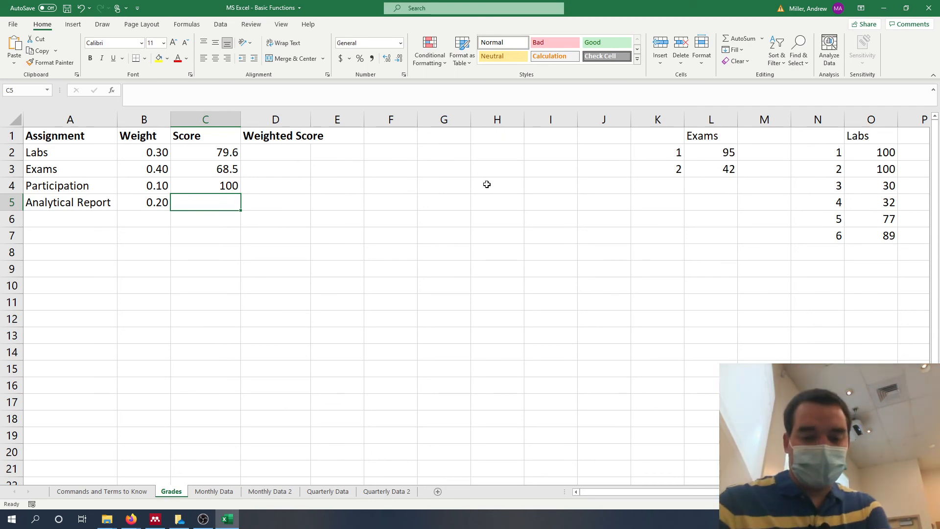
type("68")
key("Return")
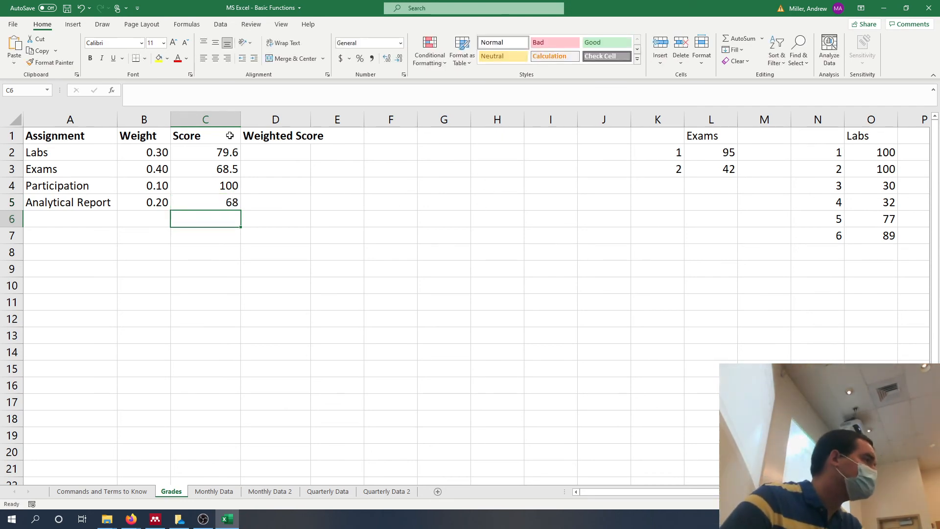
Calculate the Labs weighted score in D2 as weight times score with the formula =B2*C2.
left_click(147, 150)
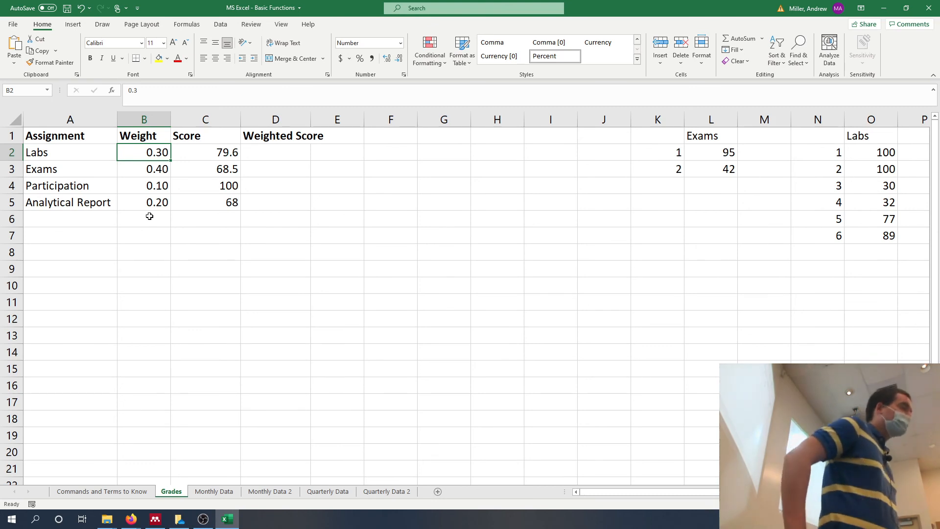
left_click(287, 149)
type("=")
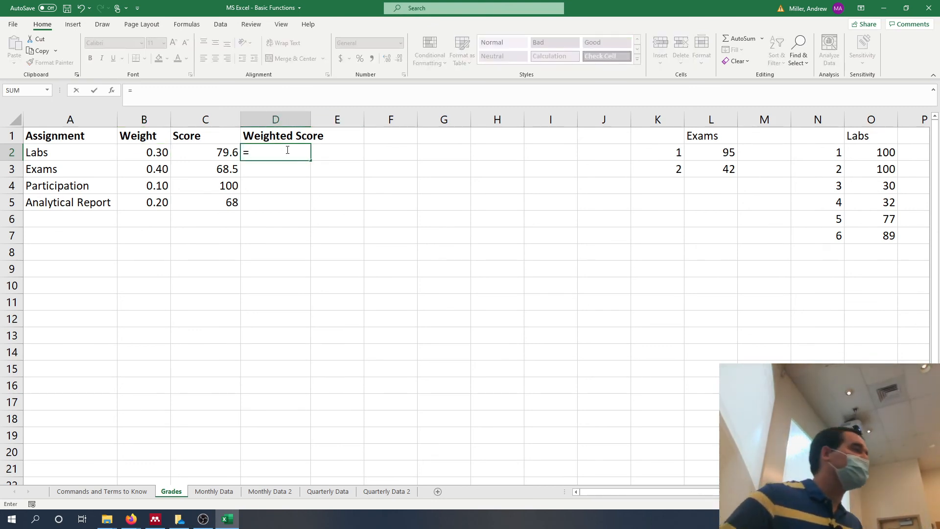
key("Left")
key("Left")
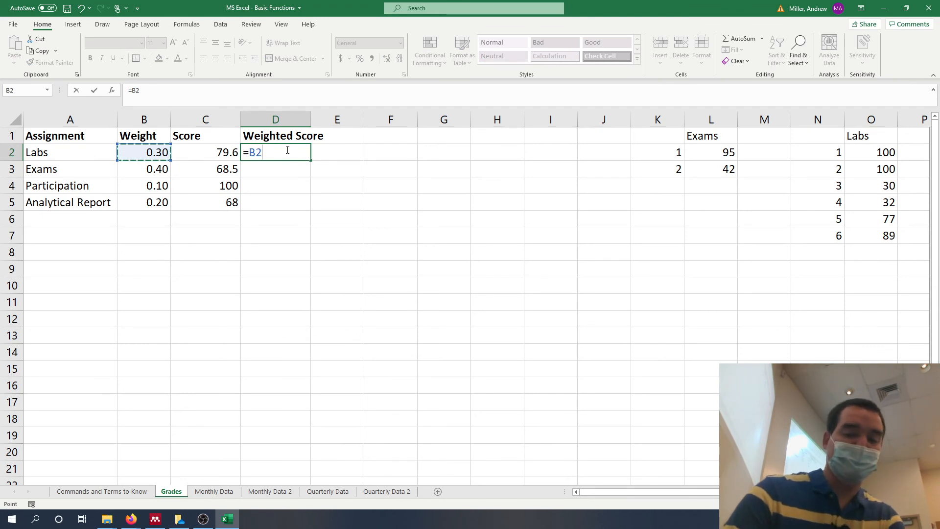
type("*C2")
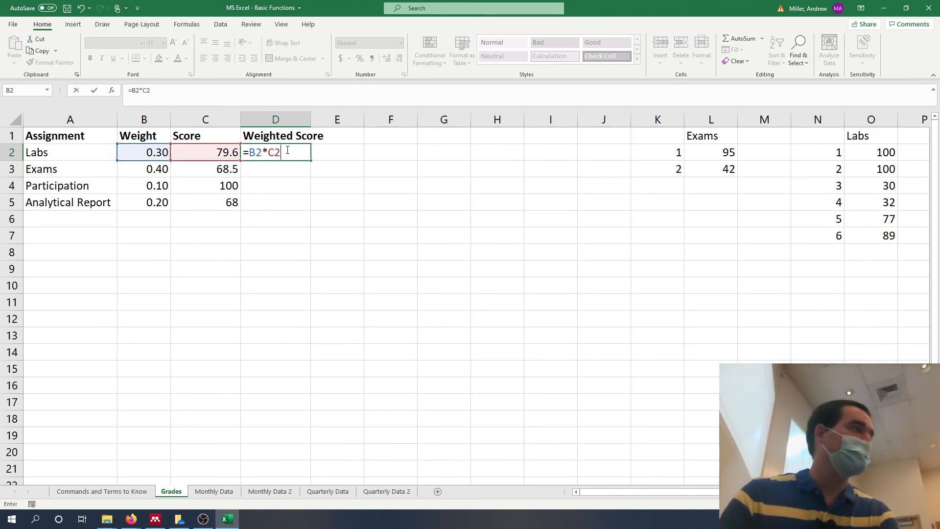
key("Return")
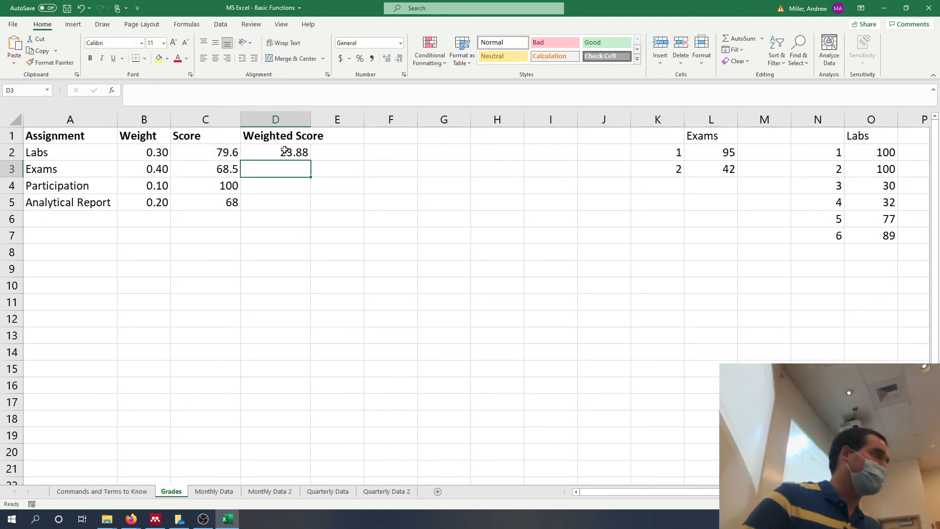
Fill the weighted score formula from D2 down through D5 and inspect the copied formula in D3.
left_click(292, 151)
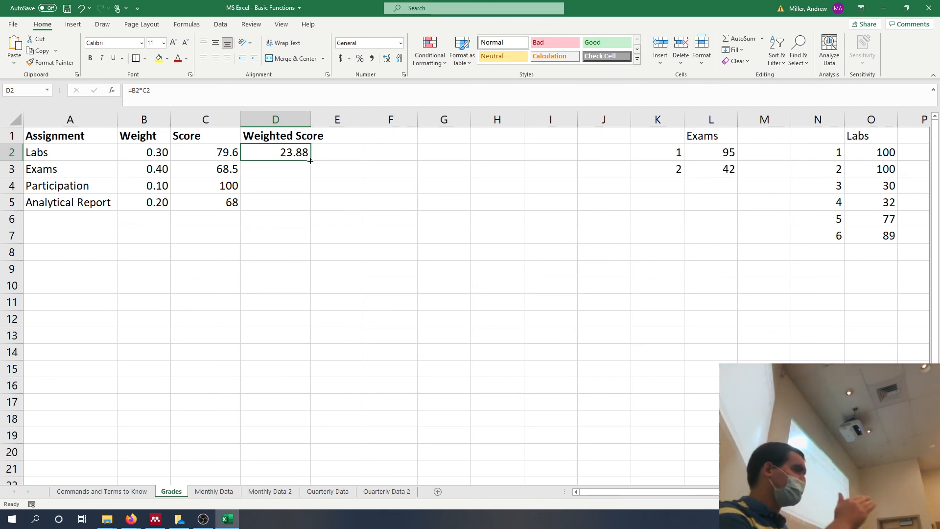
left_click_drag(310, 161, 313, 205)
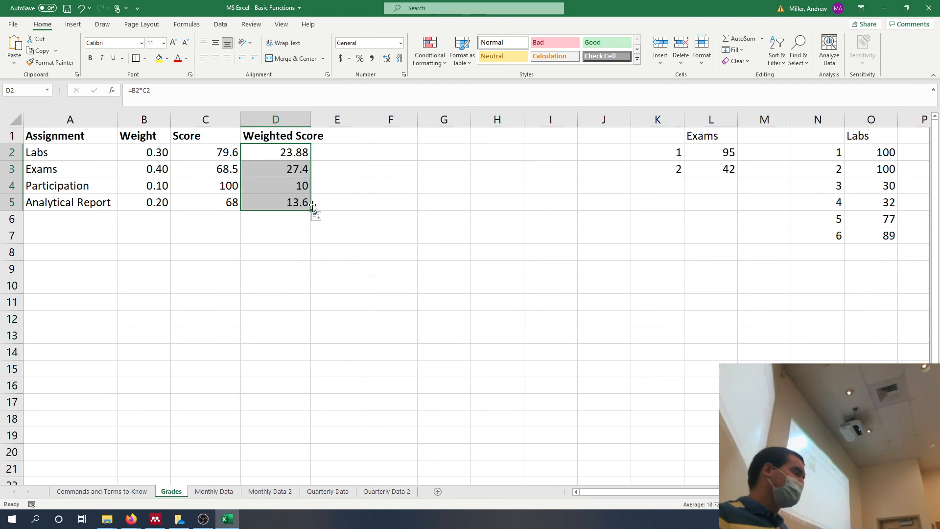
left_click(289, 169)
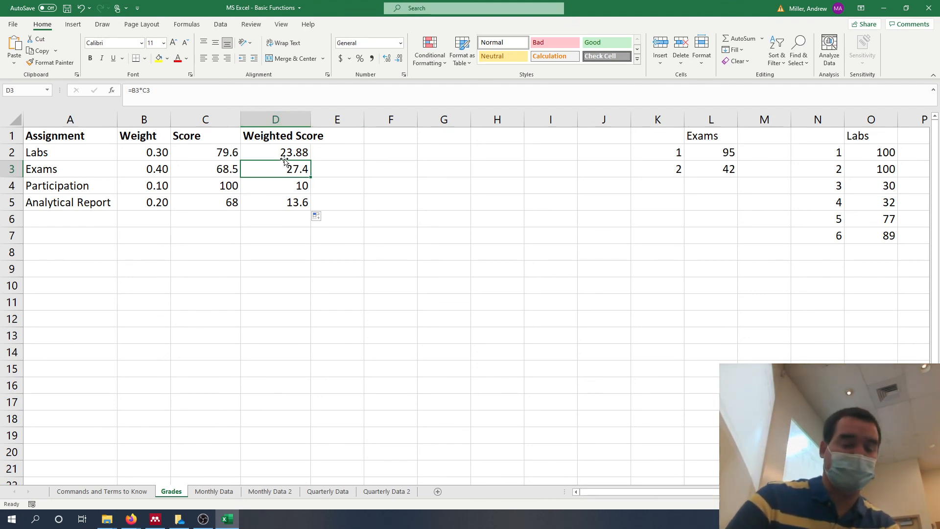
Clear the filled weighted scores in D3:D5.
key("Down")
key("Down")
key("shift+Up")
key("shift+Up")
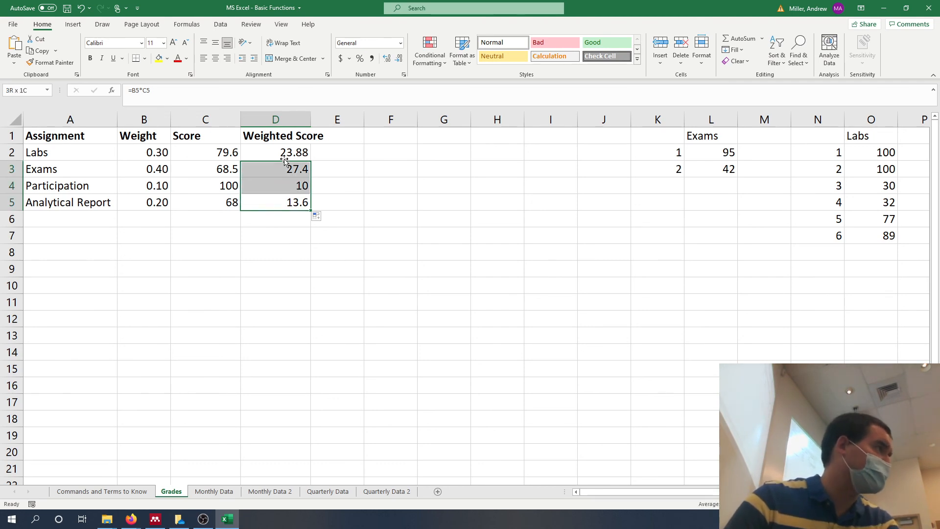
key("Delete")
Auto-fill the D2 weighted score formula down to the last assignment row, D5.
left_click(278, 153)
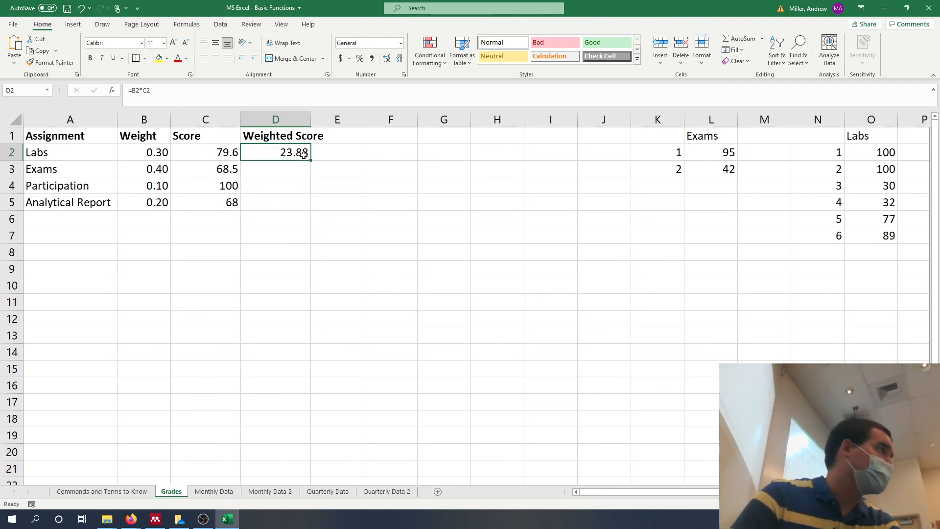
double_click(311, 160)
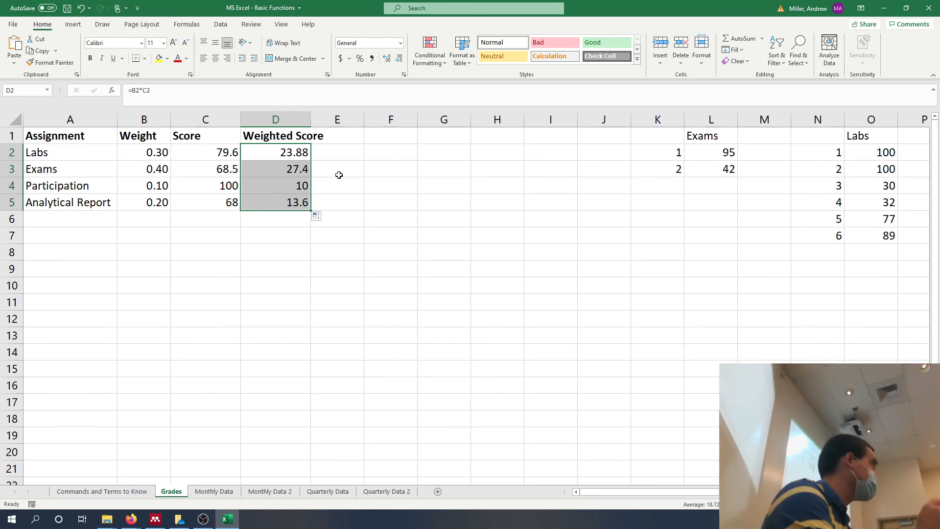
left_click(386, 169)
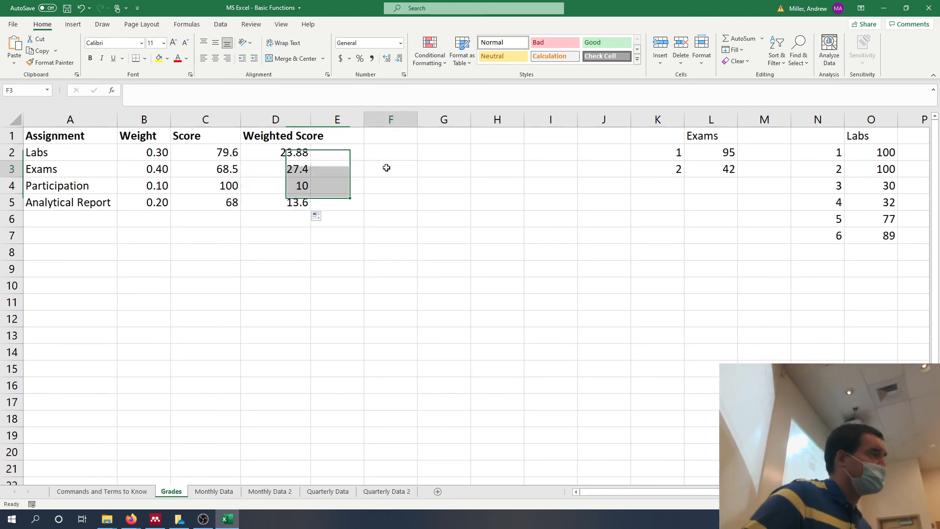
Total the weighted scores in D6 with the formula =SUM(D2:D5).
left_click(286, 222)
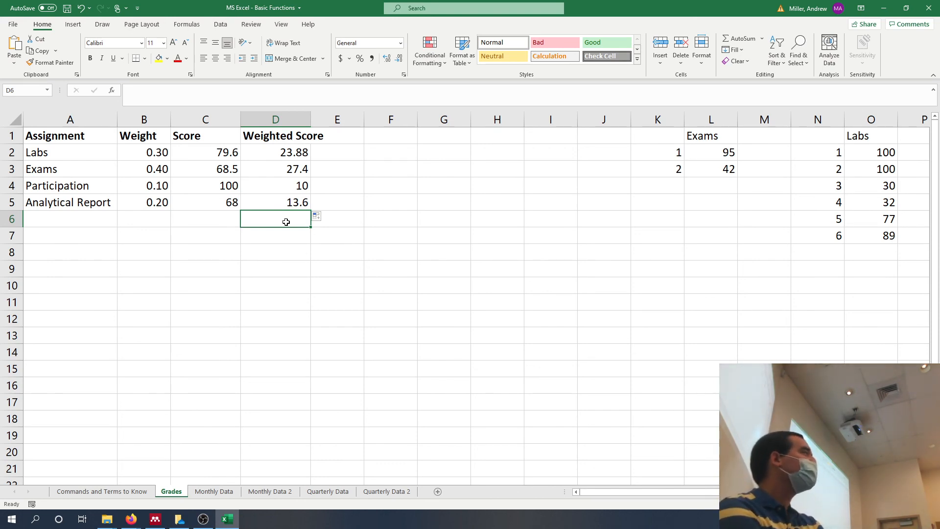
type("=")
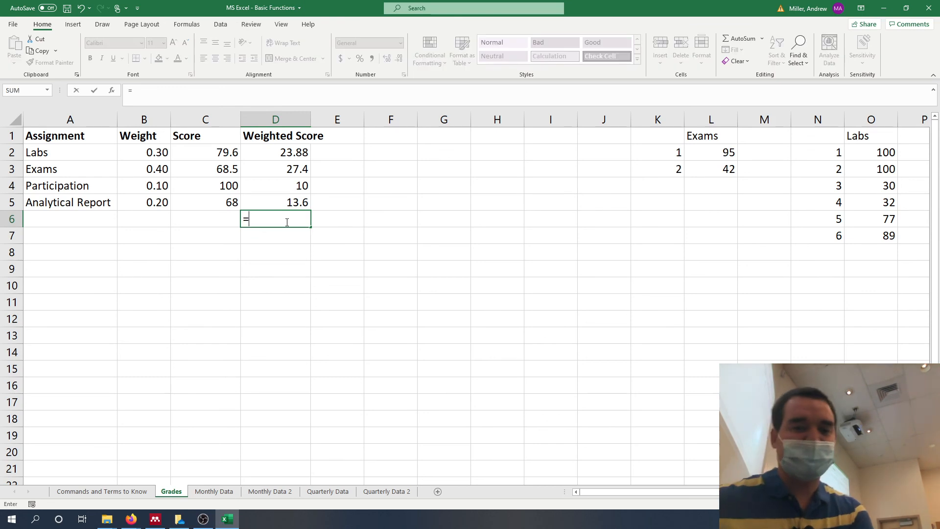
type("sum(*")
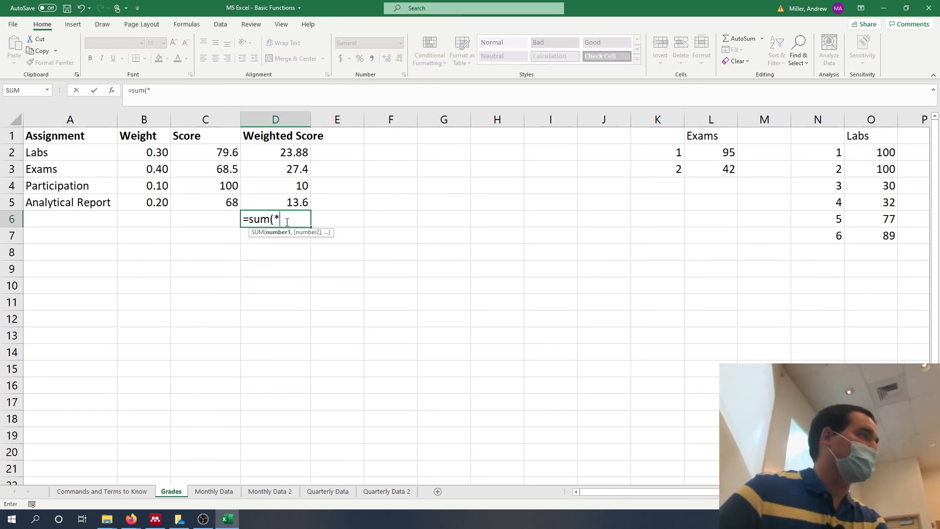
left_click_drag(293, 153, 298, 198)
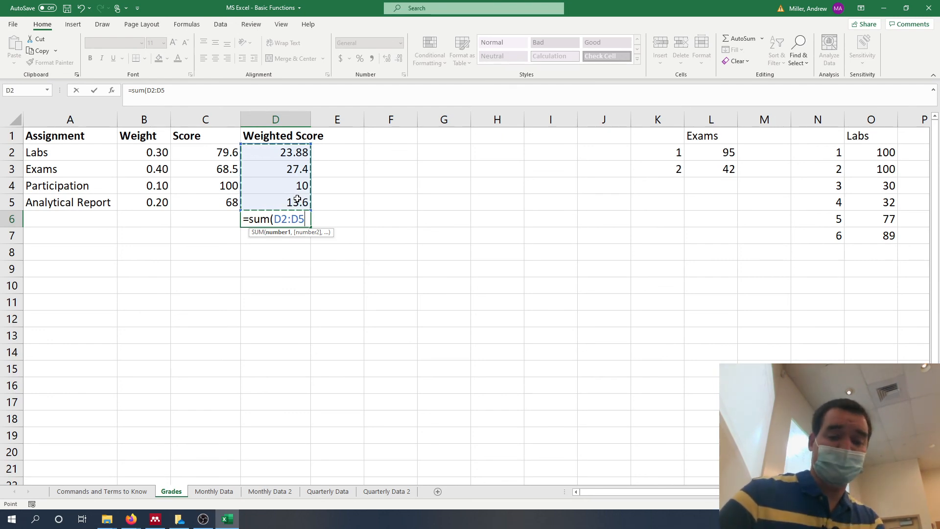
type(")")
key("Return")
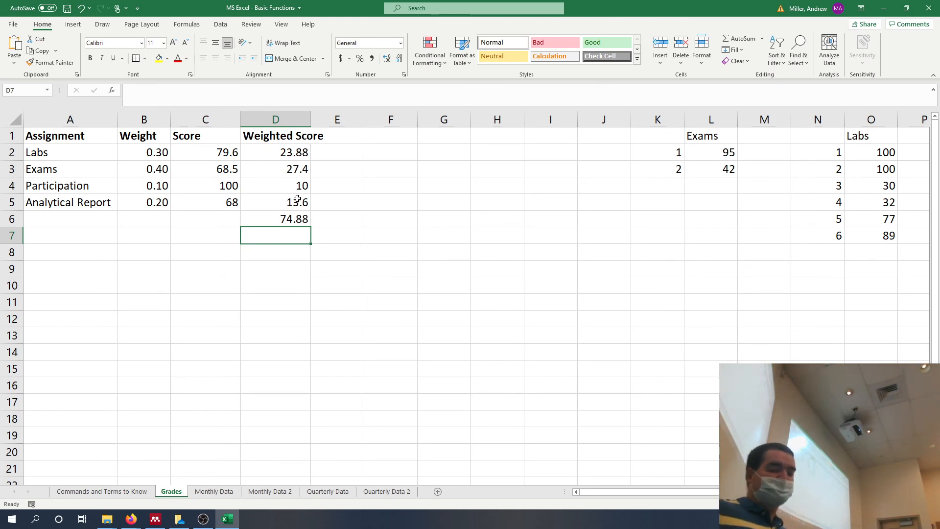
Calculate the overall grade in E6 directly from the weights and scores with =SUMPRODUCT(B:B,C:C).
left_click(342, 218)
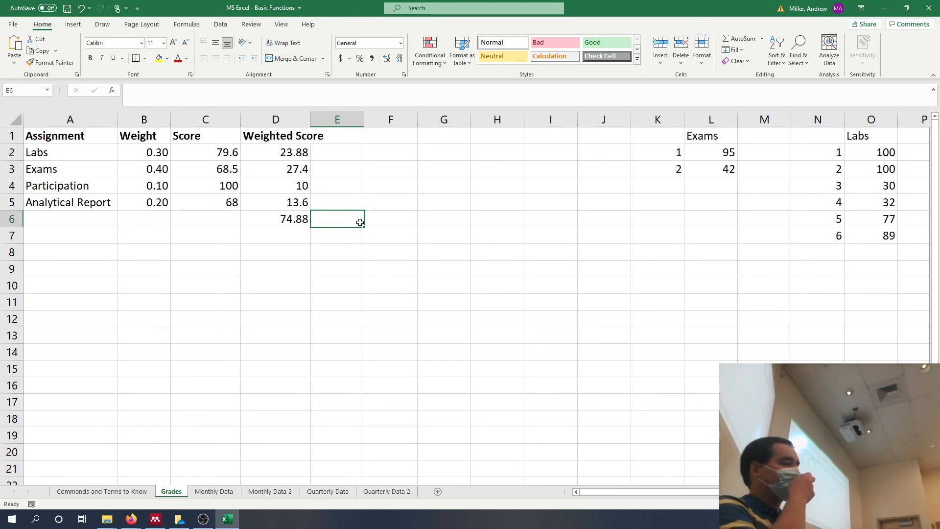
type("=")
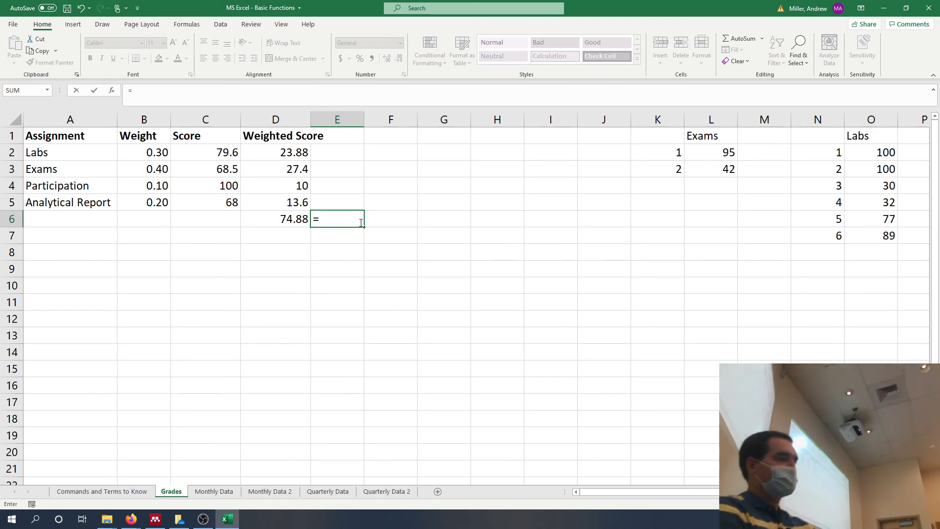
type("sumpro")
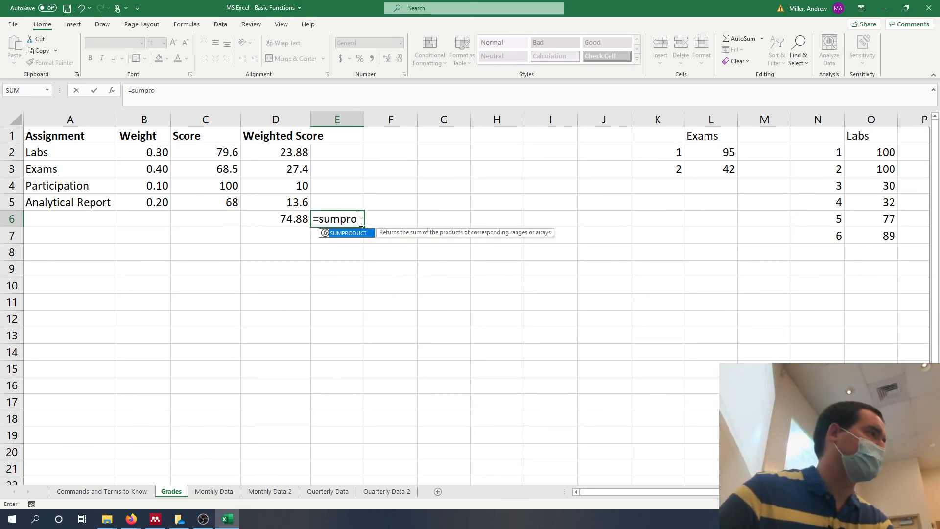
key("Tab")
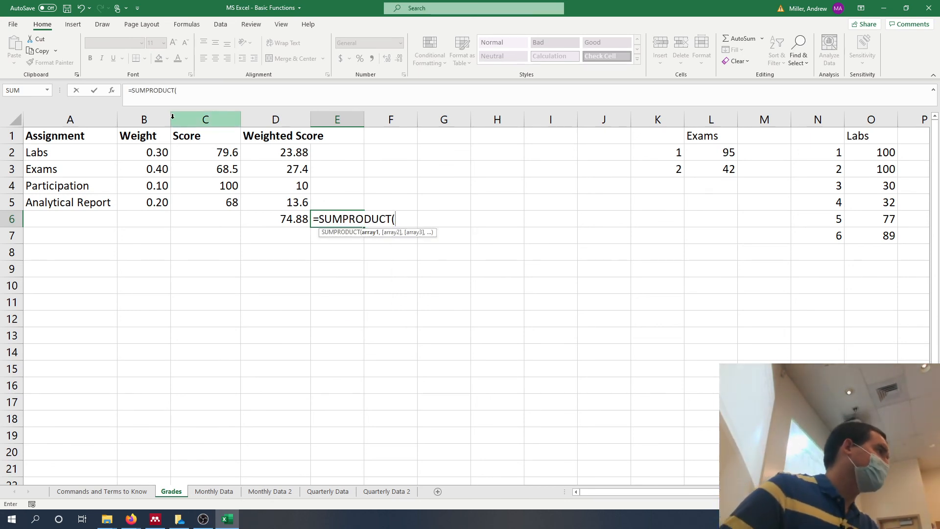
left_click(158, 115)
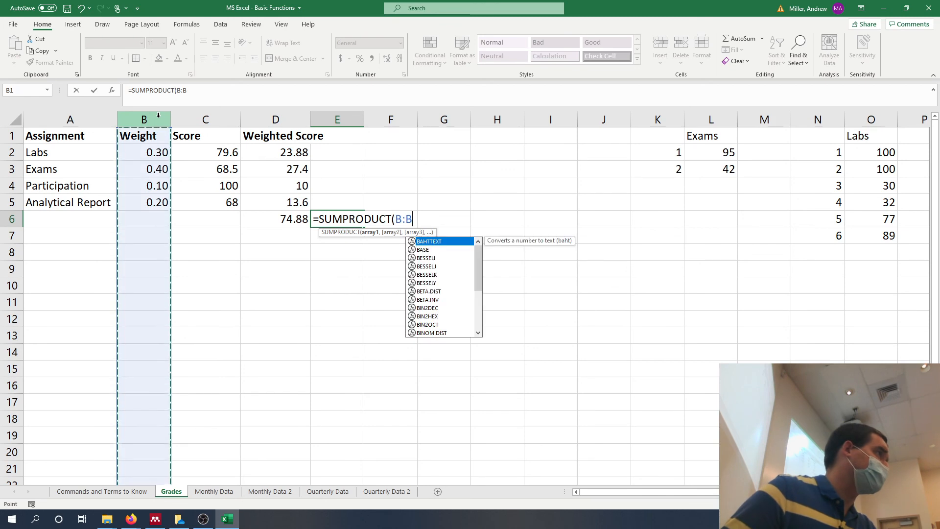
type(",")
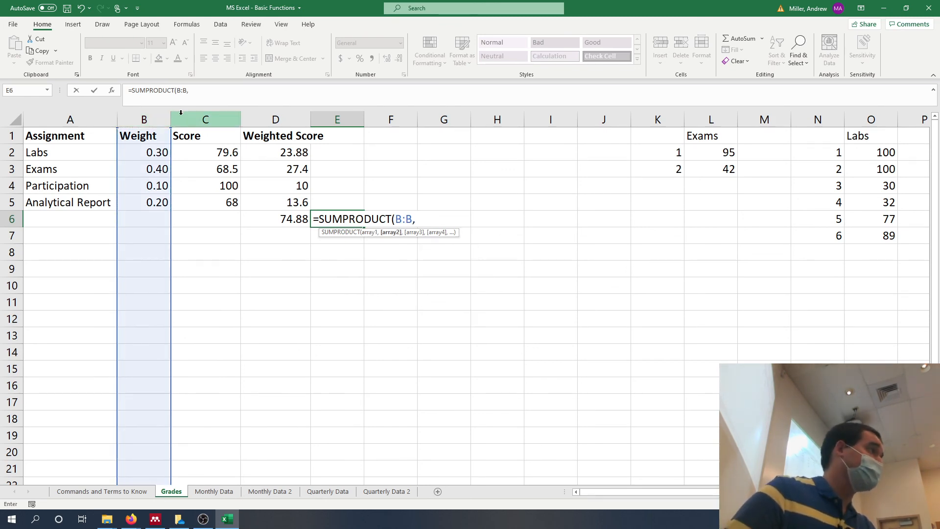
left_click(182, 116)
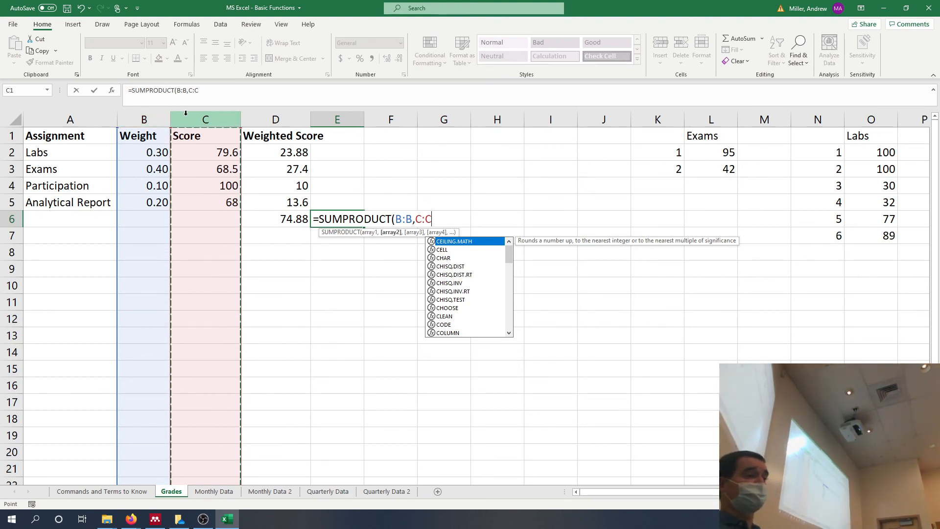
type(")\\")
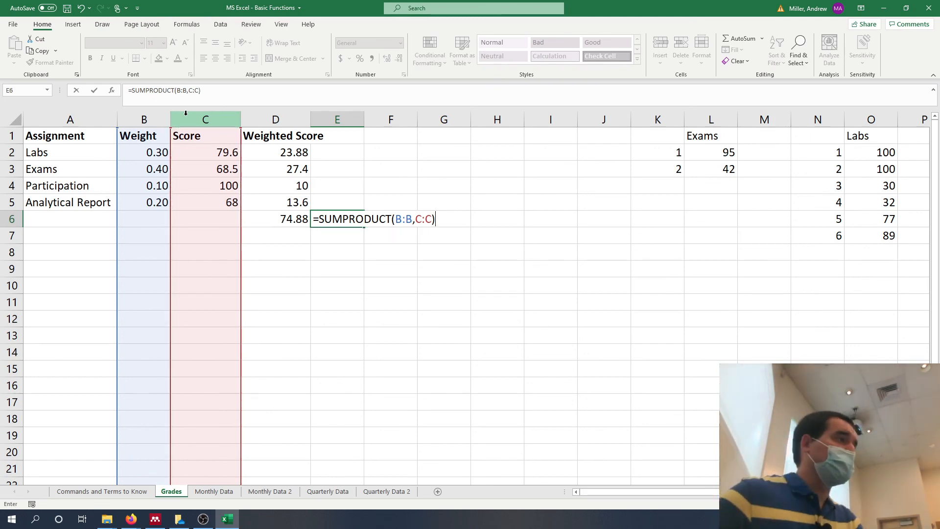
key("Return")
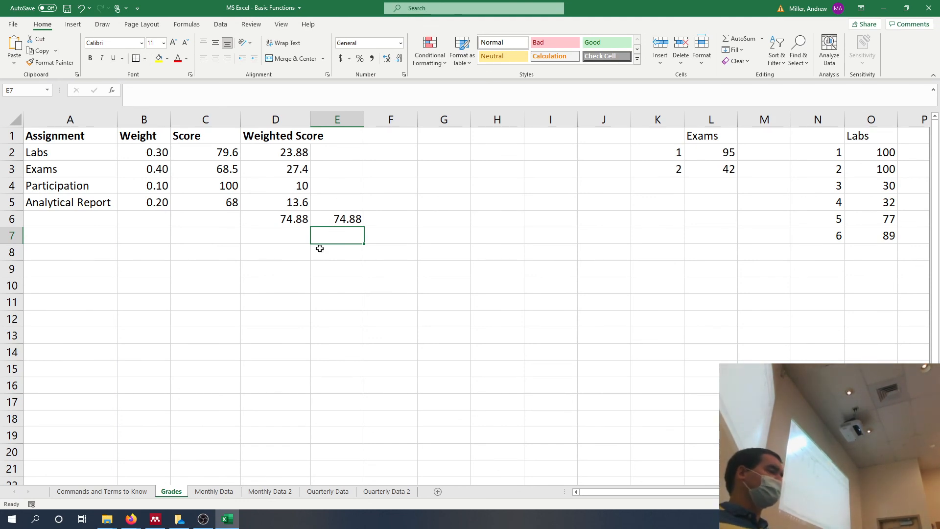
View the Monthly Data and Grades sheets, and finish on the Commands and Terms to Know sheet.
left_click(218, 491)
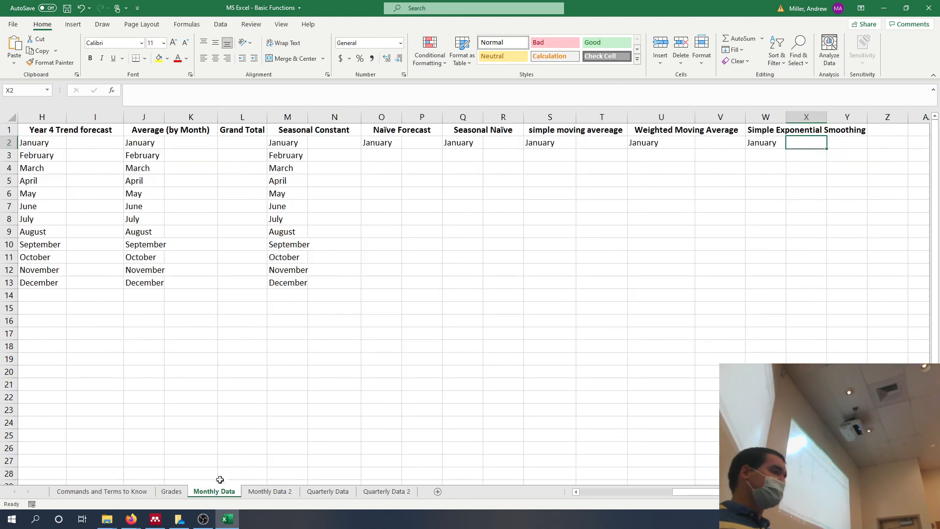
left_click(181, 492)
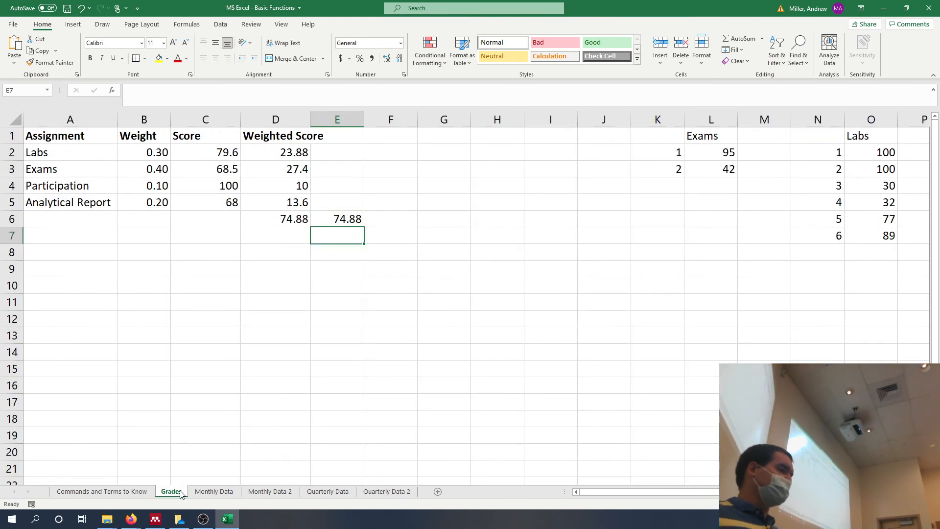
left_click(121, 493)
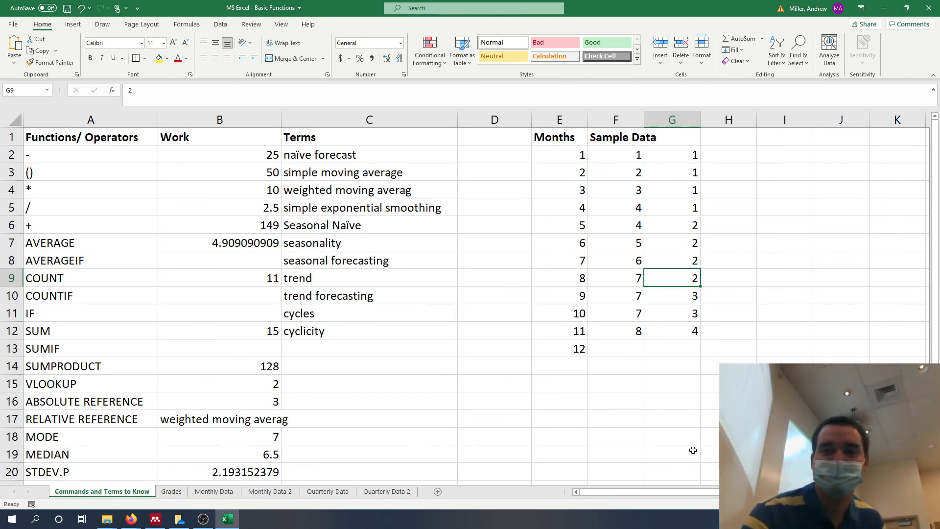
key("alt+Tab")
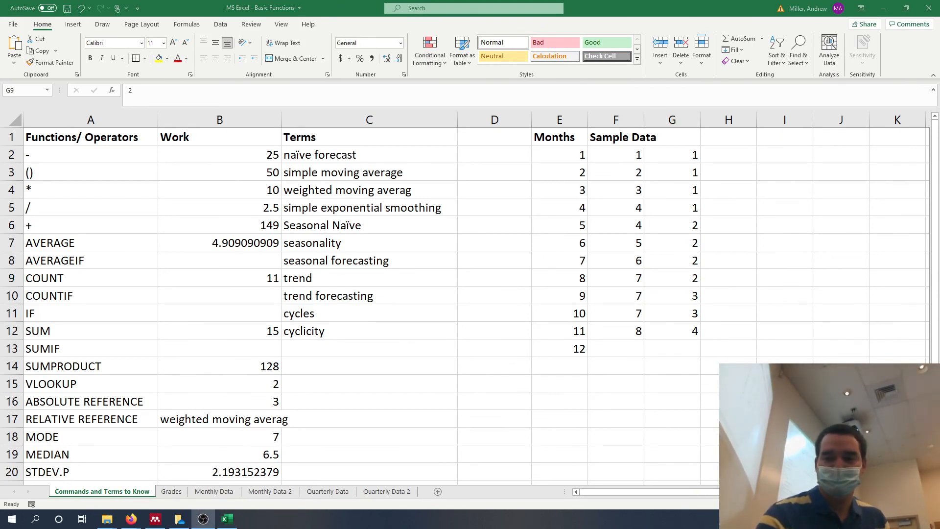